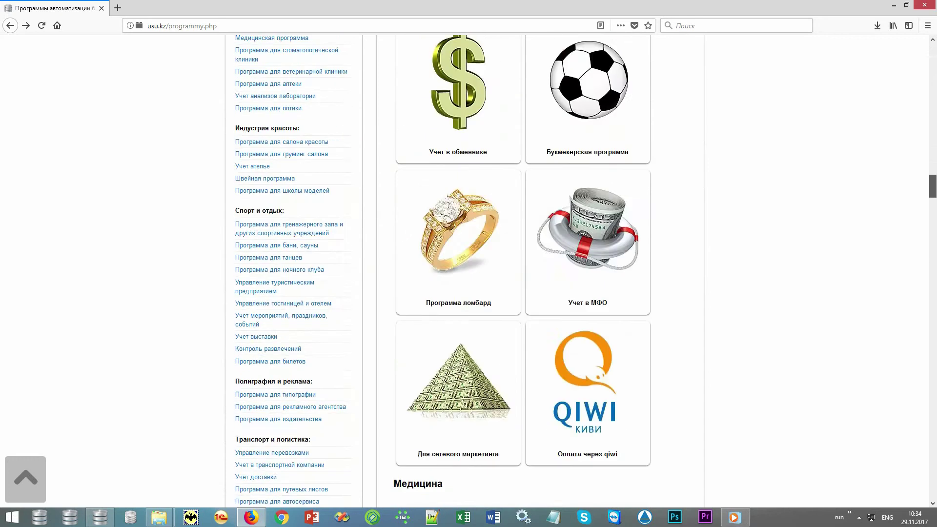
Step: Open the page for "Программа для СТО" from the website's catalogue of accounting programs
scroll(497, 308, down, 15)
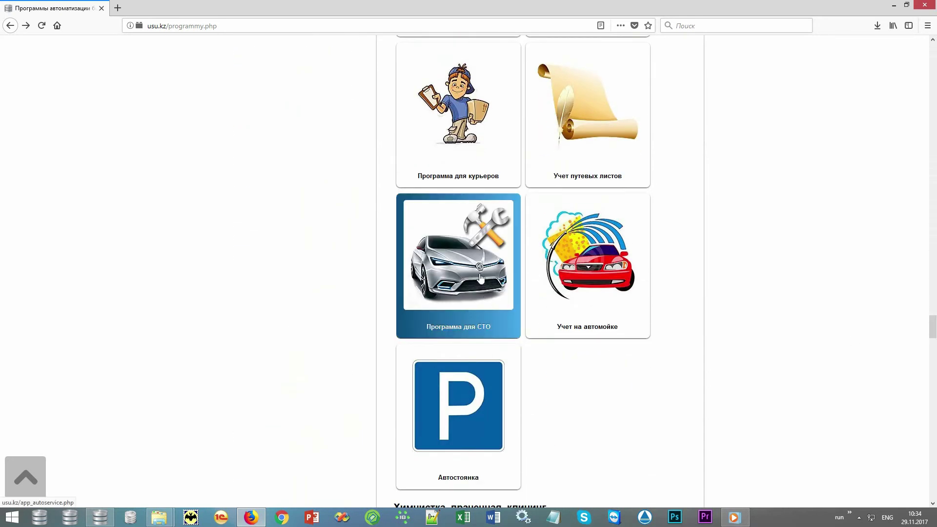
click(444, 224)
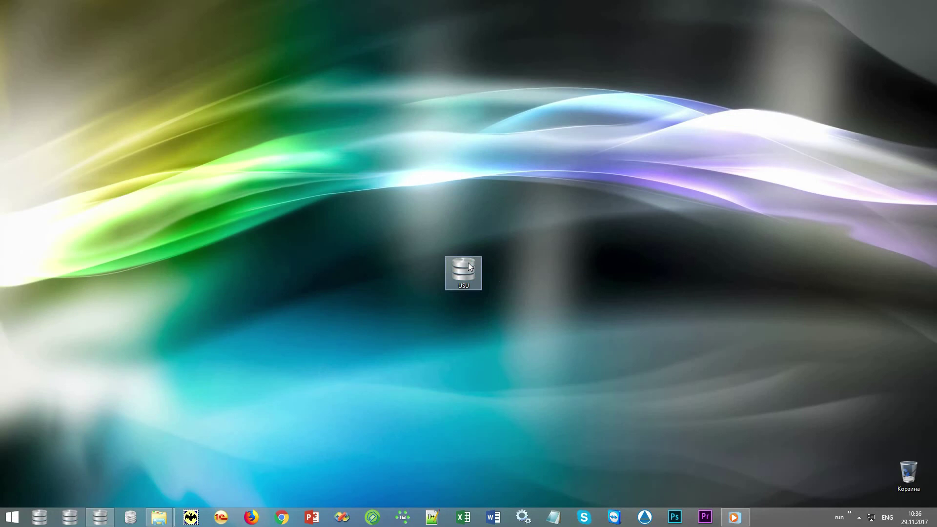
Step: Launch the USU program and fill in the login form with the username, the password and the role MAIN
double_click(467, 266)
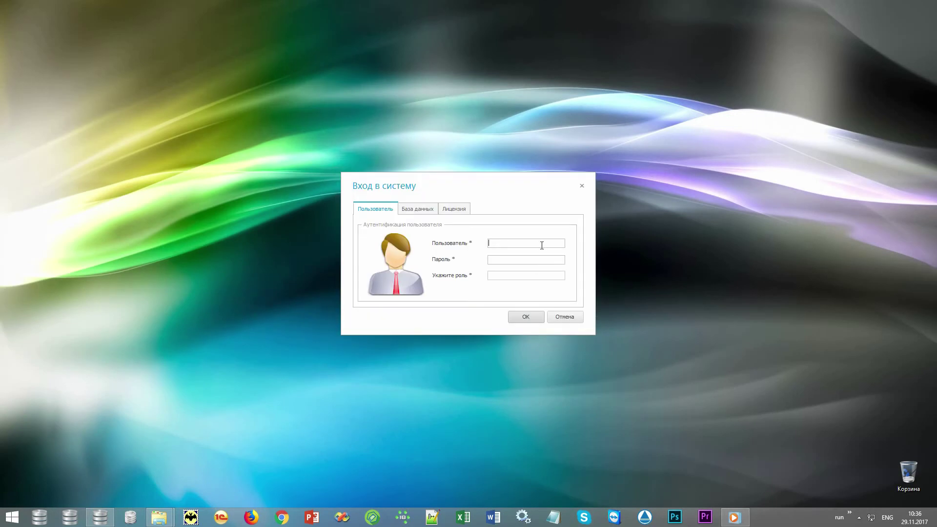
text(NIKOLAY)
click(543, 258)
click(544, 275)
text(MAI)
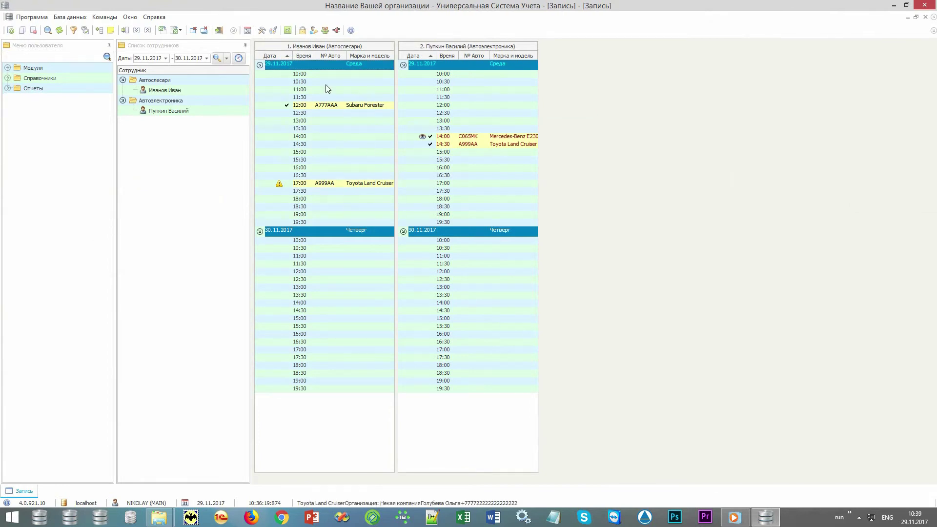
Step: Browse the available interface design styles, then leave the style settings without choosing a different one
click(273, 30)
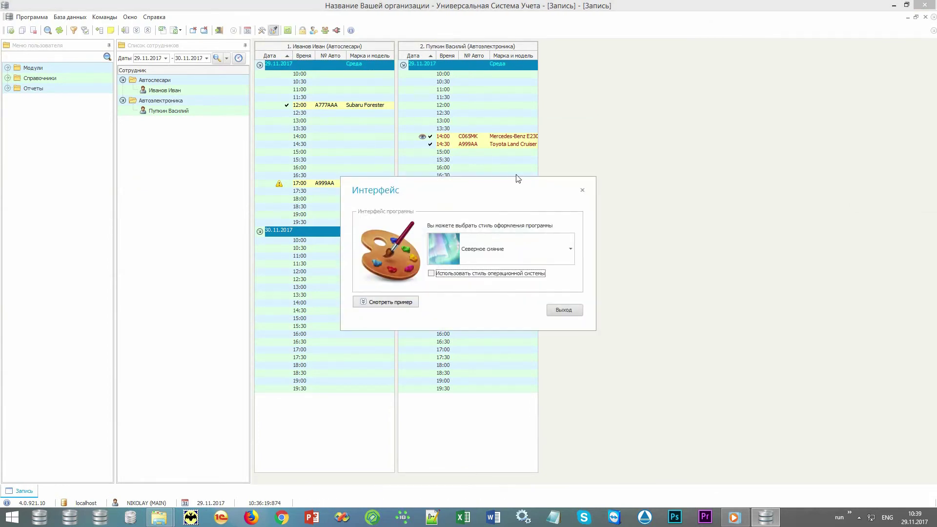
drag(530, 192, 562, 84)
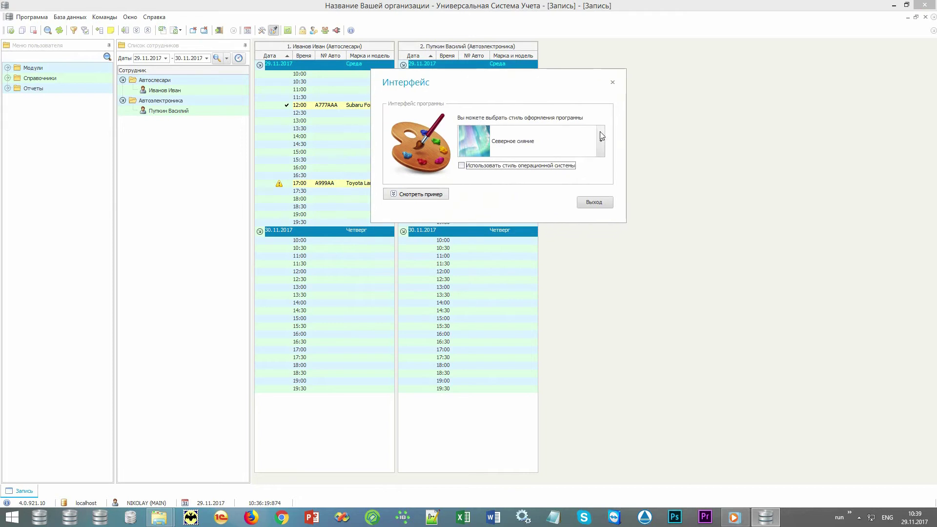
click(600, 138)
drag(601, 273, 602, 349)
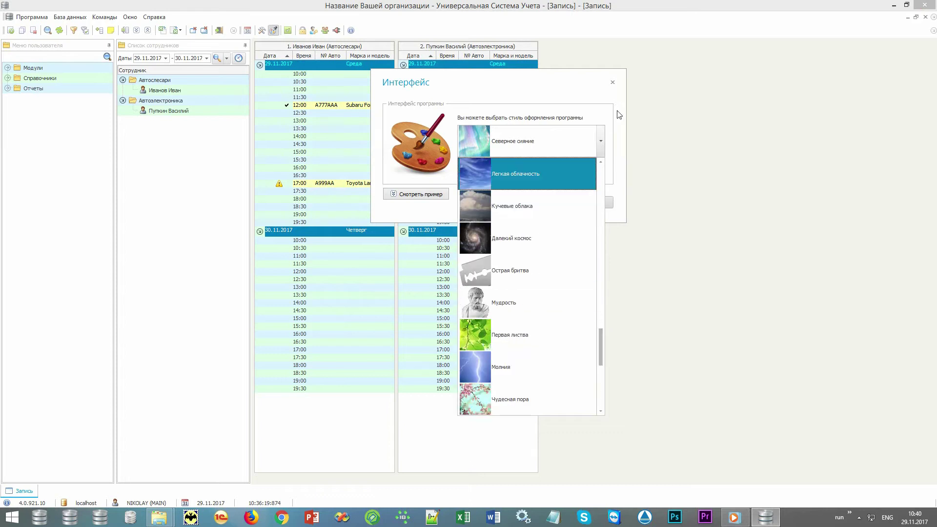
click(613, 84)
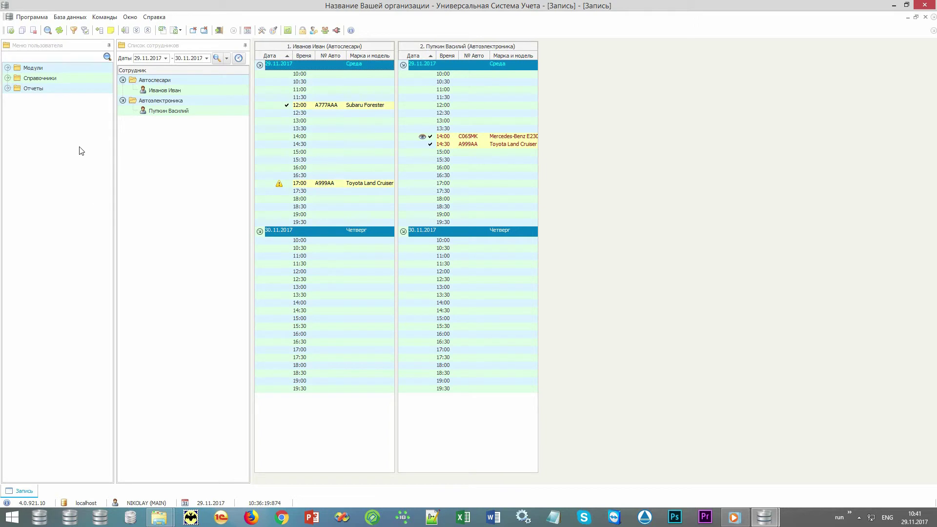
Step: Open the Номенклатура directory of the Товар group within Справочники
click(77, 48)
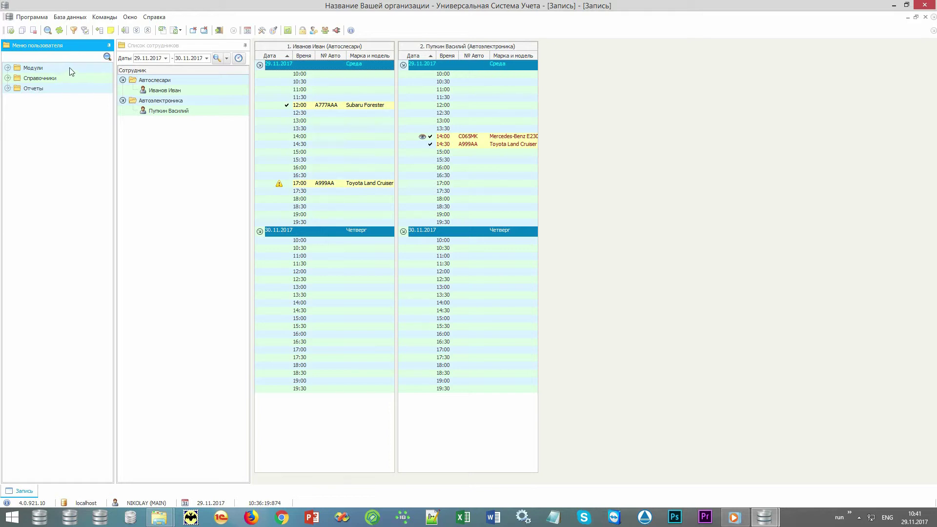
click(69, 68)
click(71, 78)
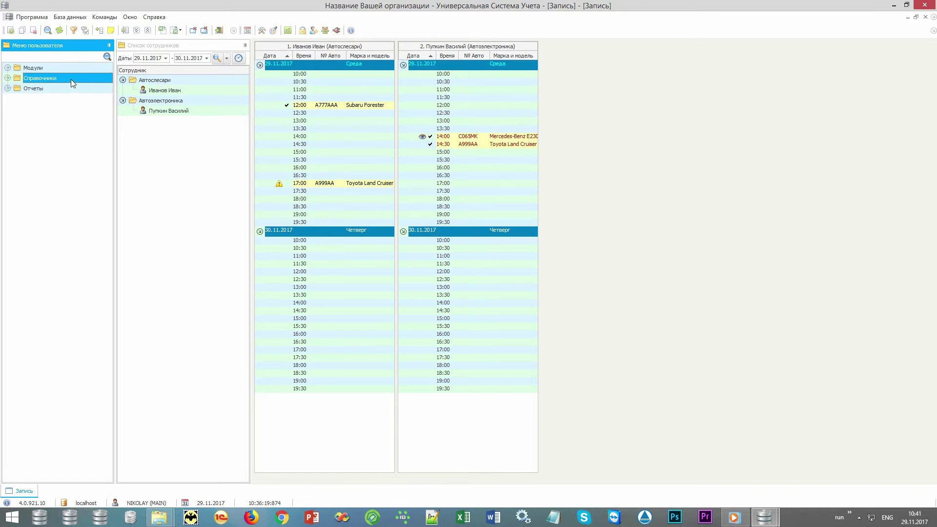
click(72, 89)
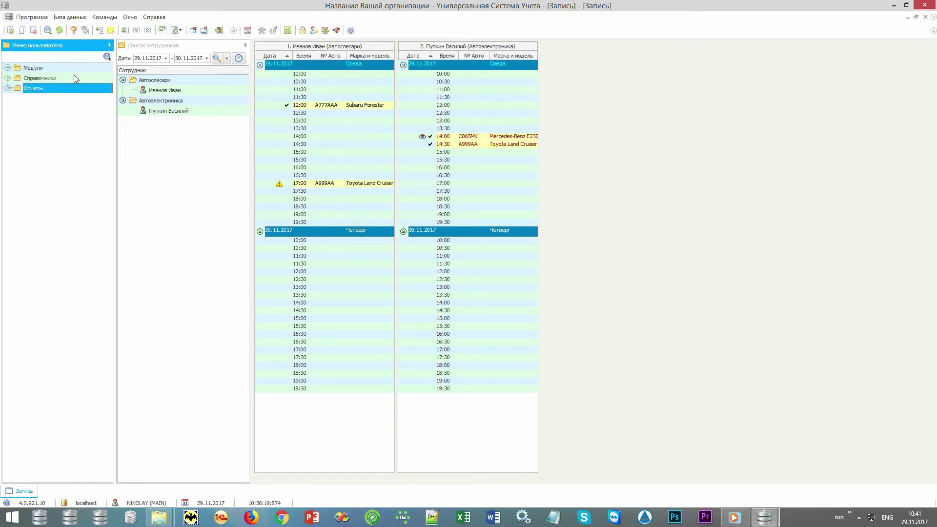
double_click(75, 77)
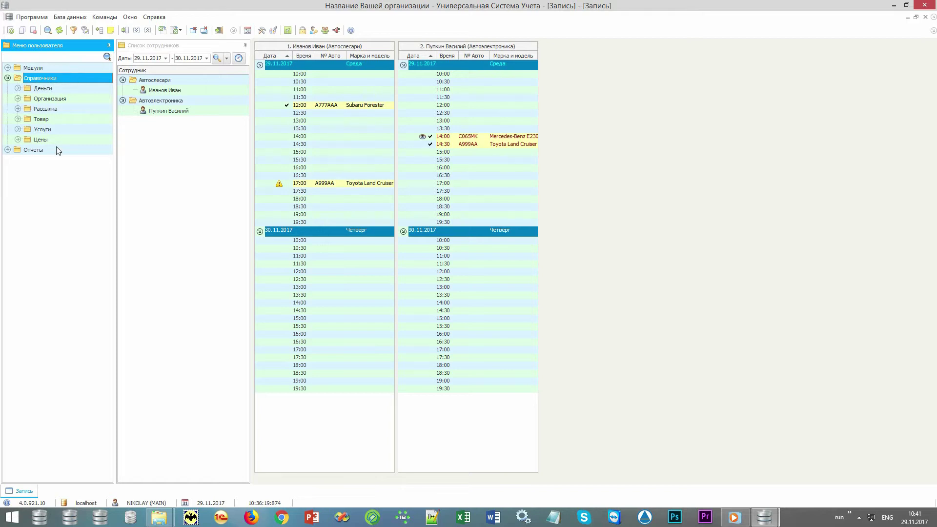
double_click(92, 119)
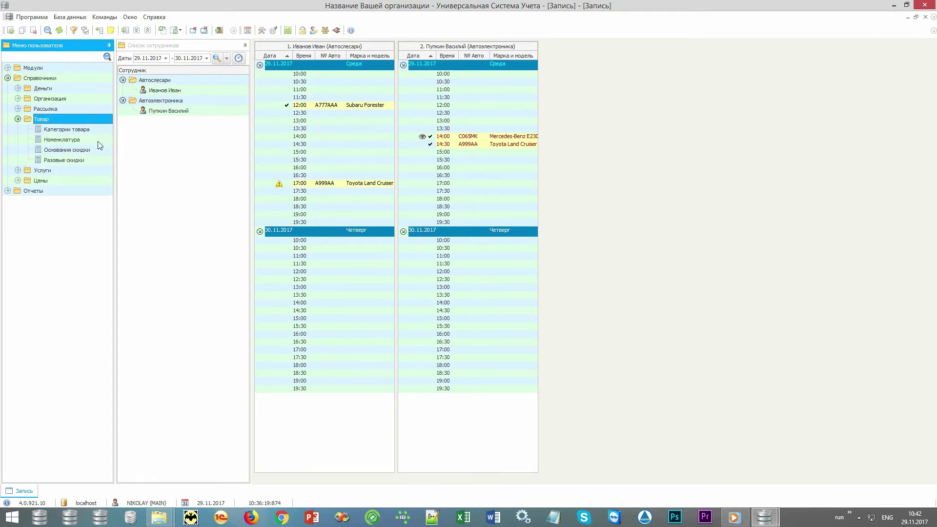
double_click(98, 139)
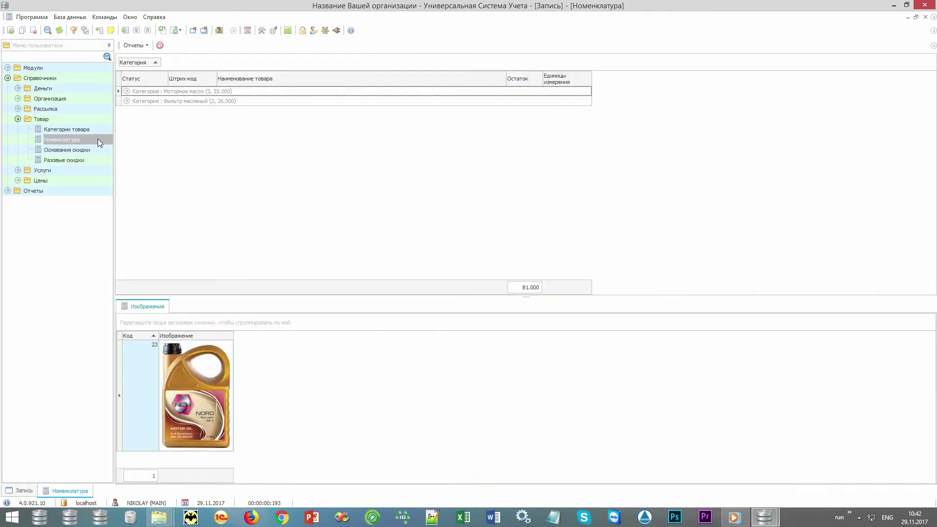
Step: Expand the Моторное масло and Фильтр масляный category groups in the product list
right_click(426, 189)
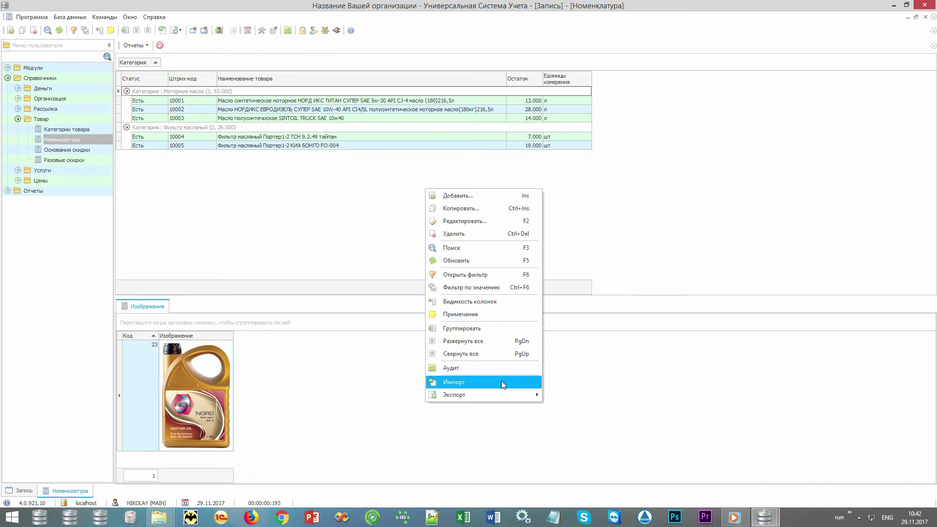
click(133, 139)
click(126, 127)
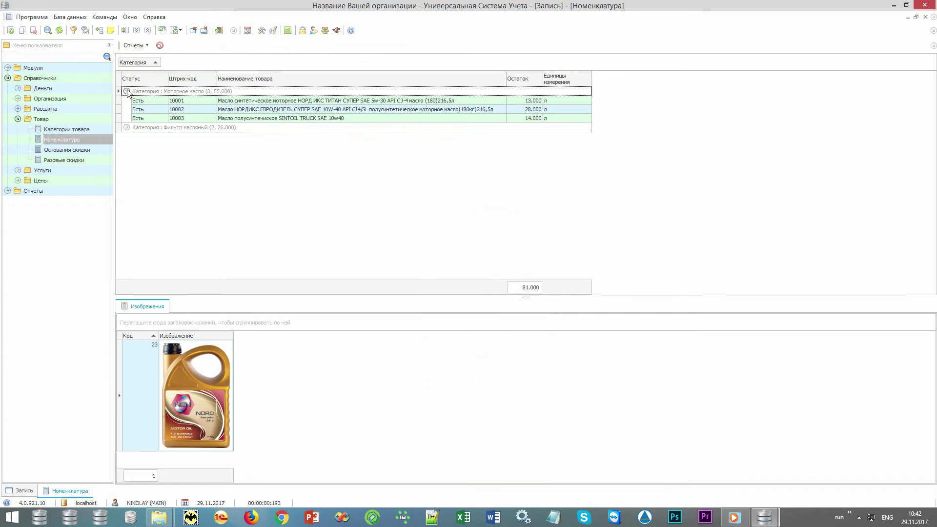
click(127, 92)
click(126, 100)
click(127, 91)
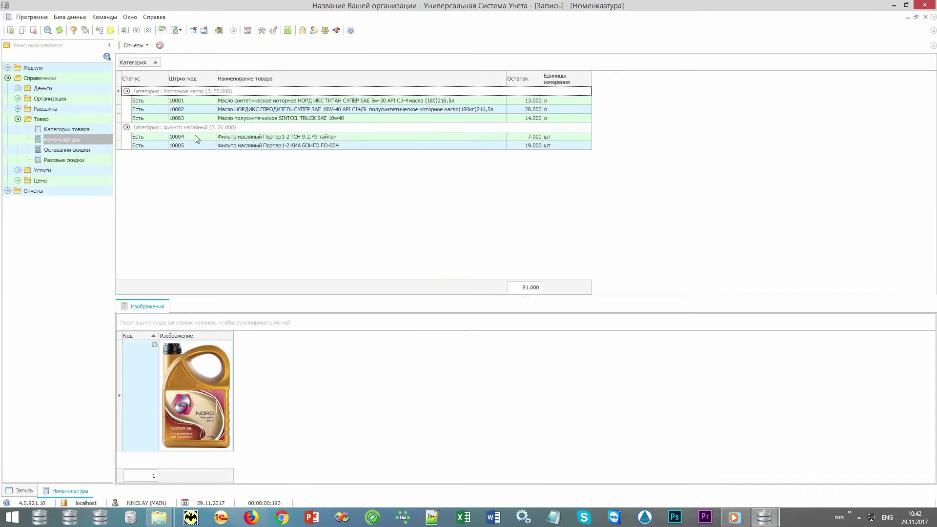
Step: Go through the motor oil and oil filter items in the product list to view their images
click(270, 109)
click(271, 118)
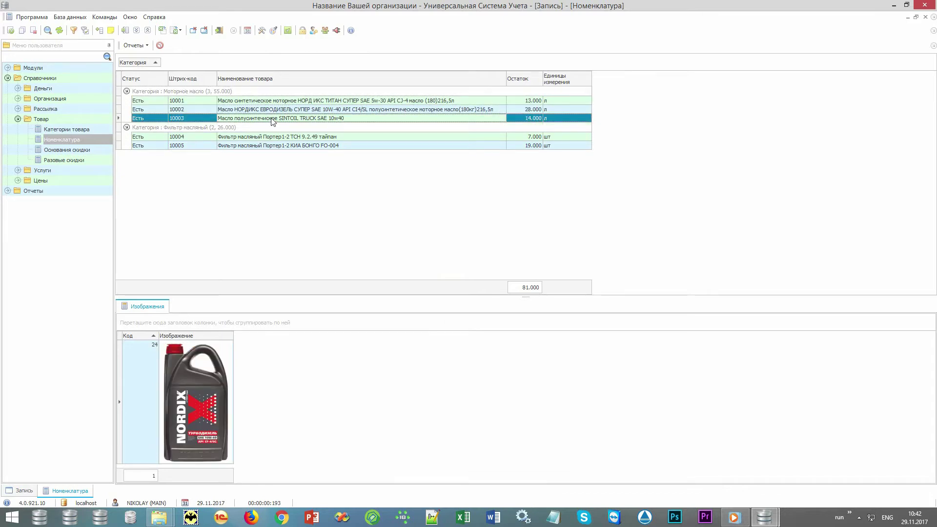
click(270, 137)
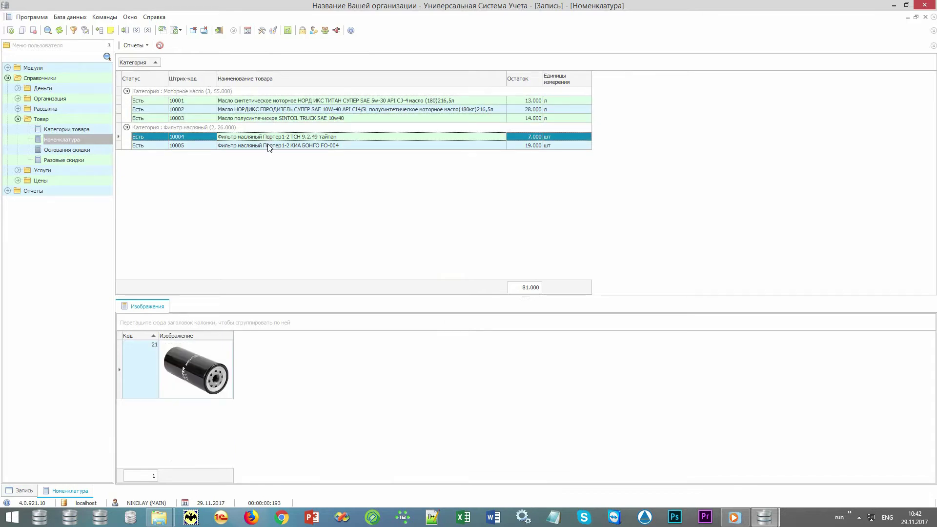
click(269, 146)
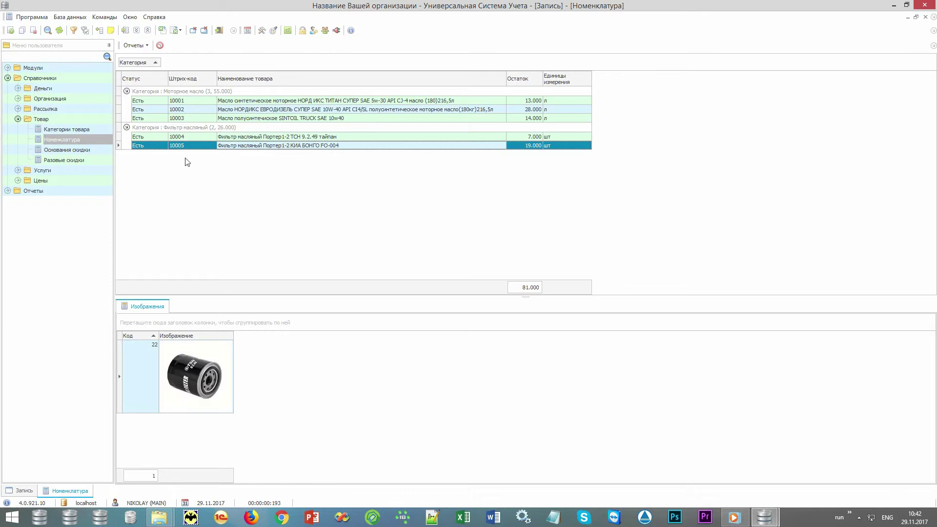
click(189, 145)
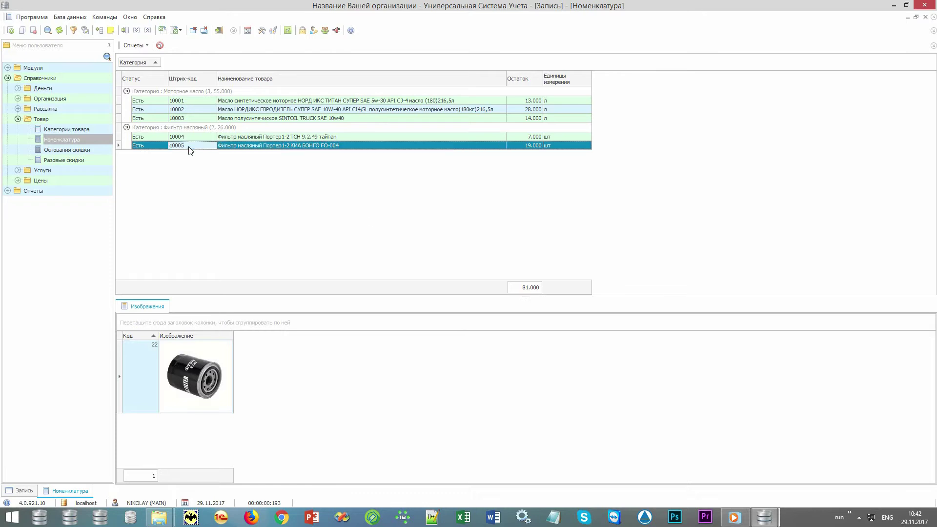
click(241, 148)
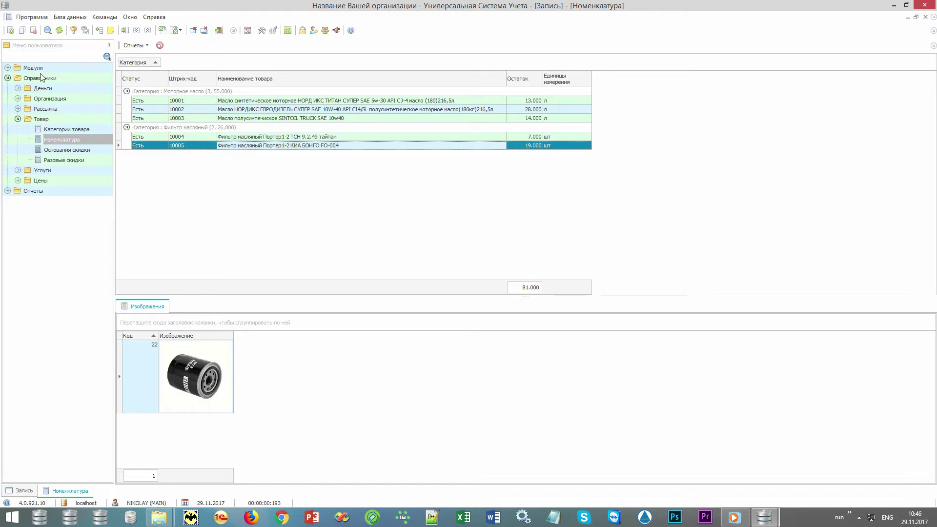
Step: Open the Продажи module of the Склад group within Модули and list all sales without search criteria
double_click(48, 76)
double_click(48, 71)
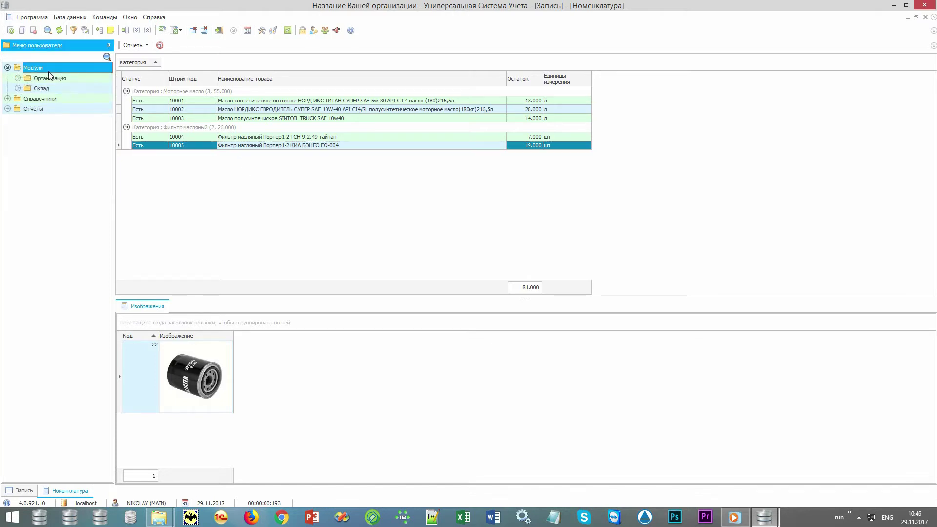
click(59, 89)
double_click(59, 87)
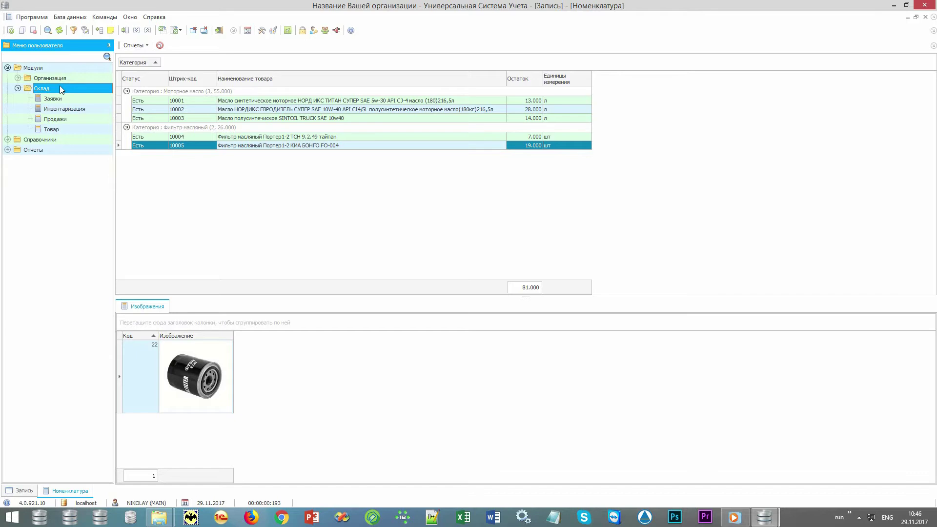
double_click(70, 120)
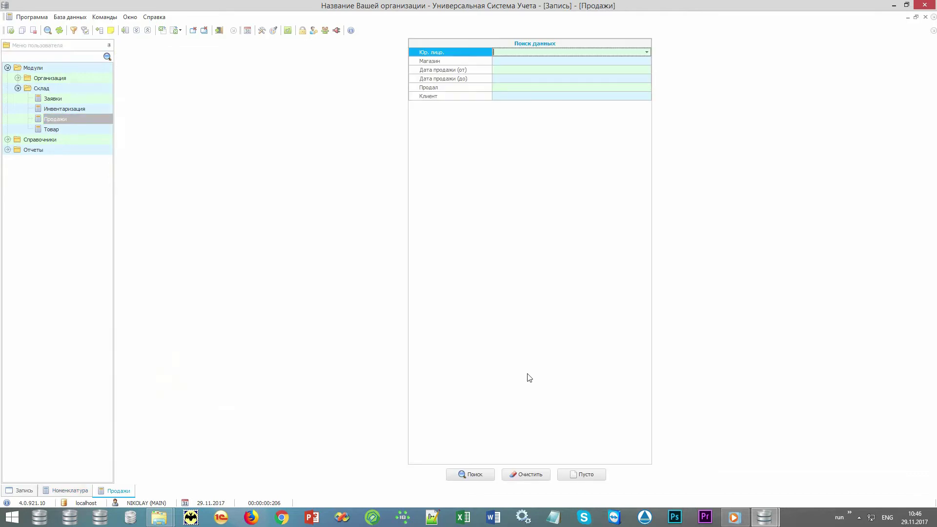
click(473, 475)
Step: Start a new sale with Провести продажу and add the products with barcodes 10001 and 10002
click(167, 45)
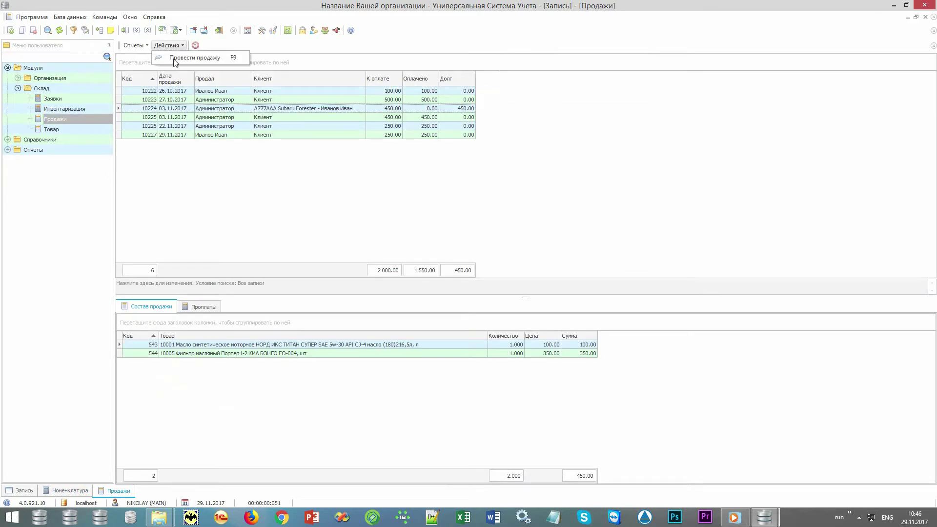
click(205, 57)
text(10001)
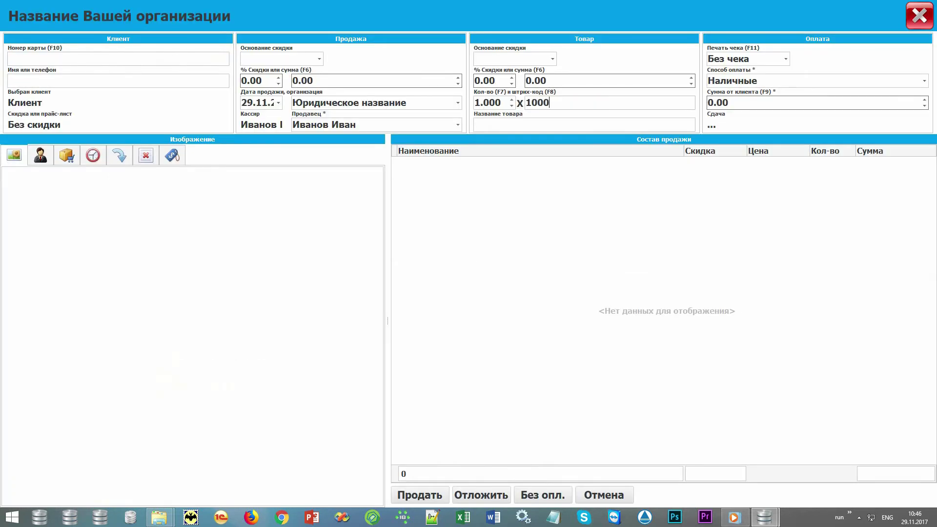
key(Return)
text(10002)
key(Return)
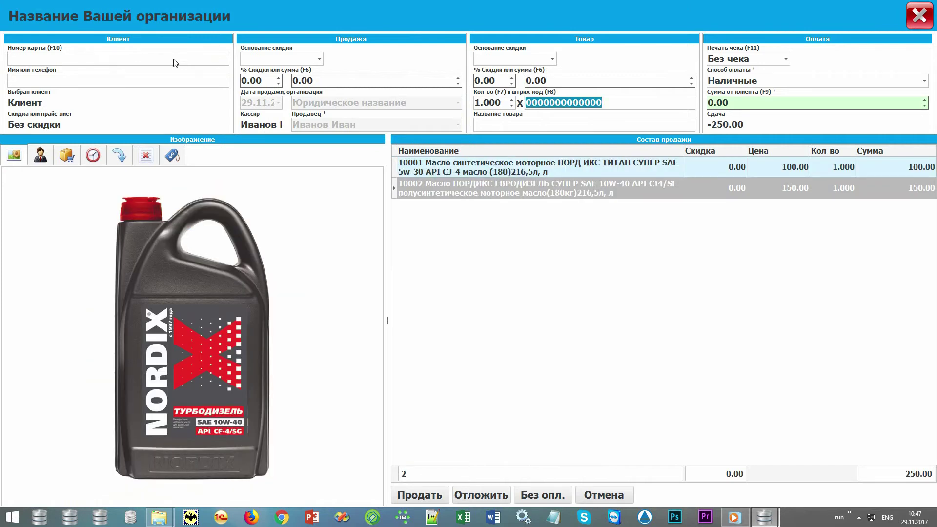
Step: Enter 500 as the amount received from the client, complete the sale and close the sale window
key(F9)
text(500)
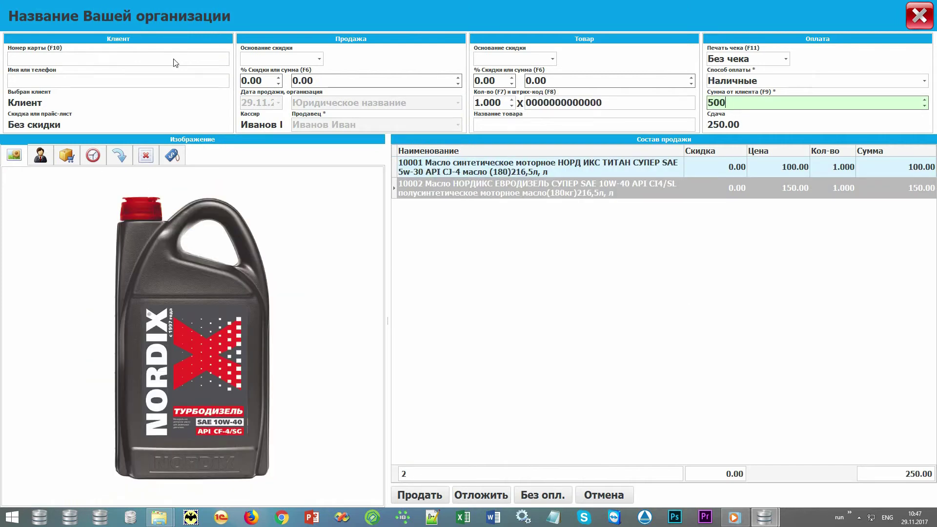
key(Return)
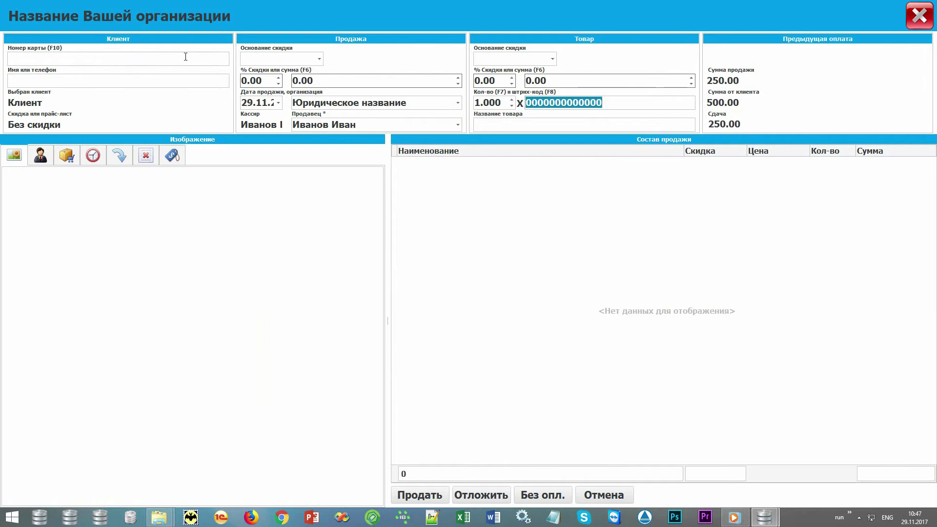
click(928, 17)
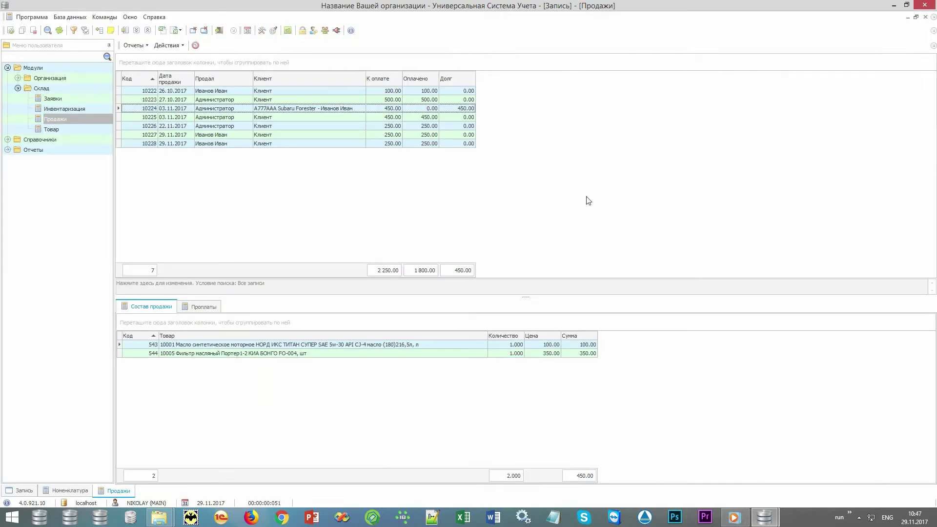
Step: Generate the receipt report (Чек) for the newest sale, view it enlarged to 200% and close it
click(350, 145)
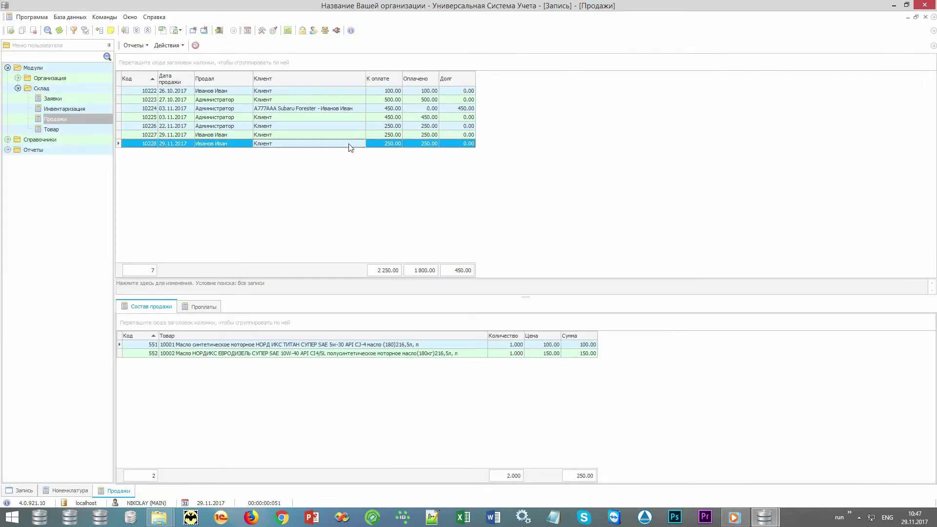
click(134, 45)
click(148, 69)
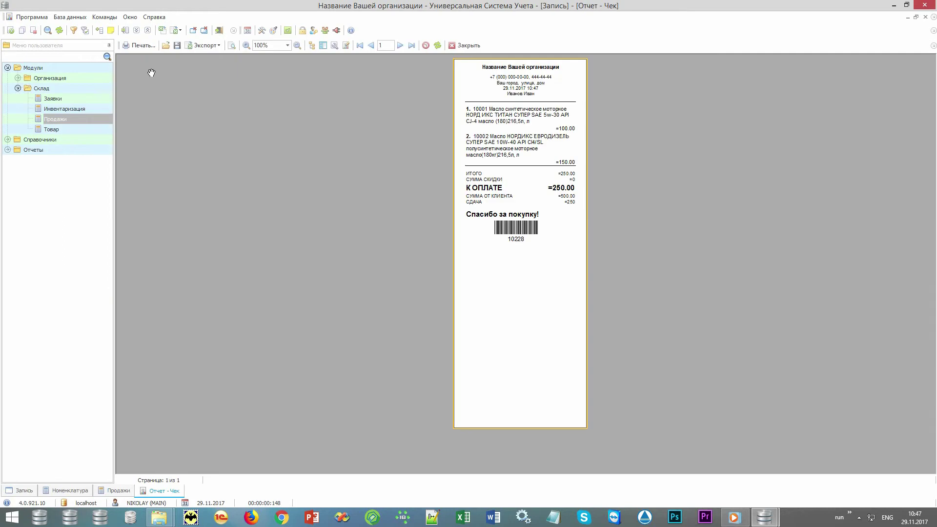
scroll(151, 73, up, 4)
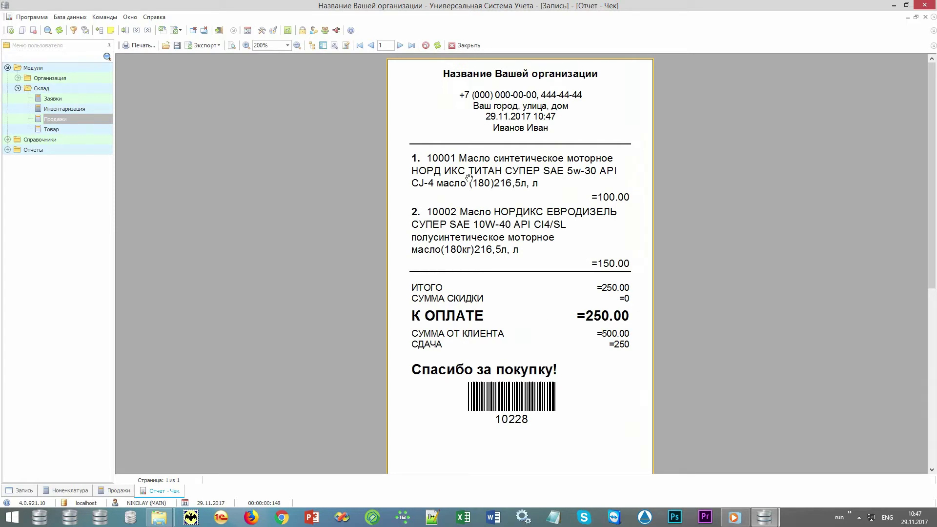
click(467, 46)
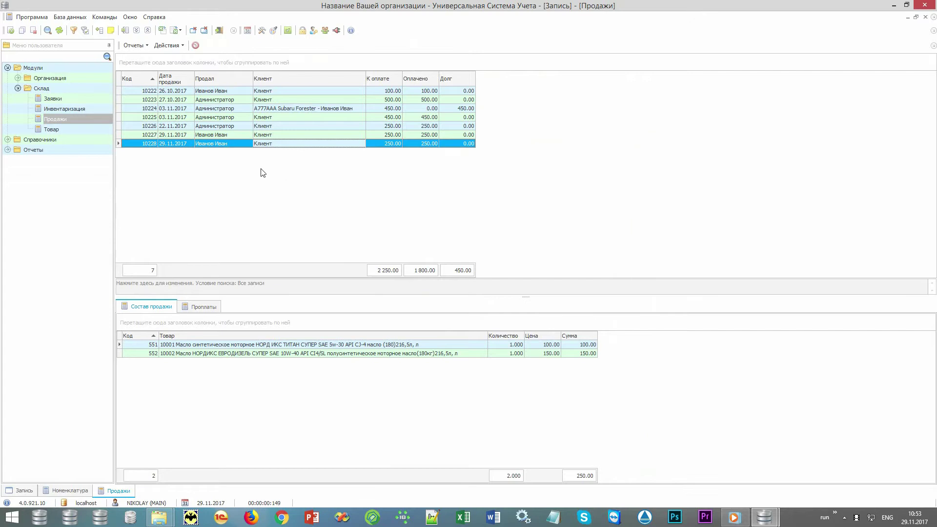
Step: List all requests in the Заявки module and add one dated 29.11.2017 with executor Администратор for the Mercedes-Benz E230 client
click(93, 99)
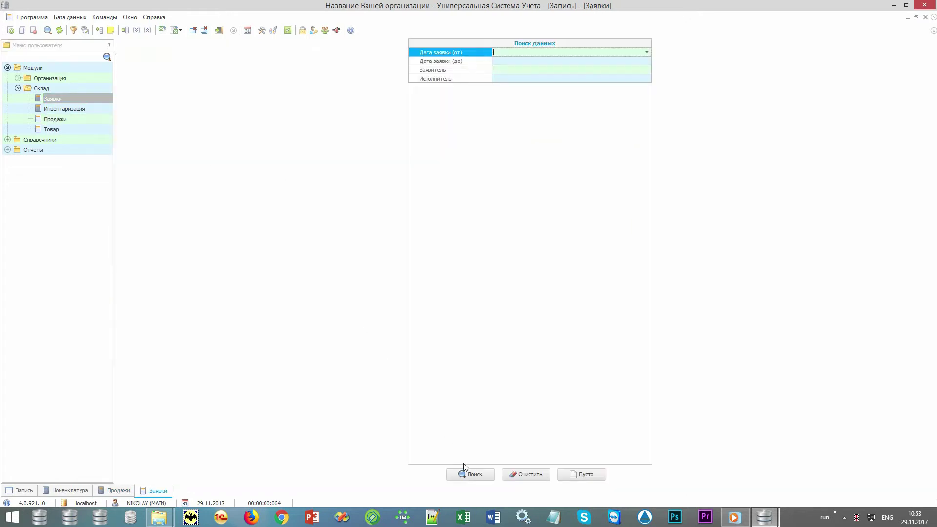
click(471, 474)
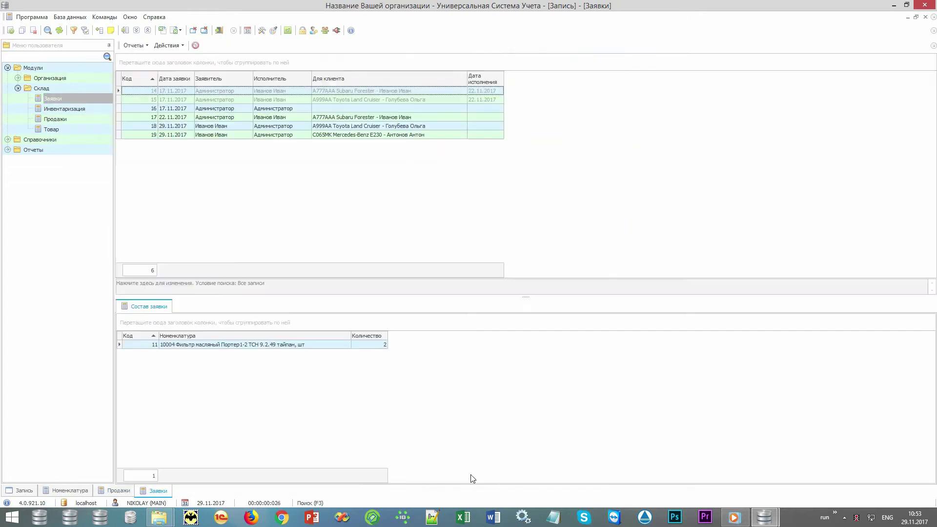
right_click(385, 164)
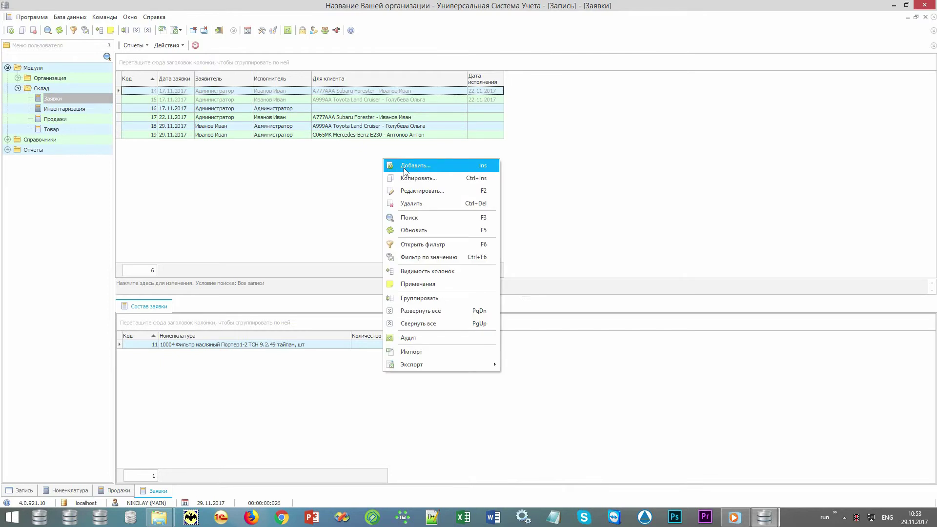
click(404, 167)
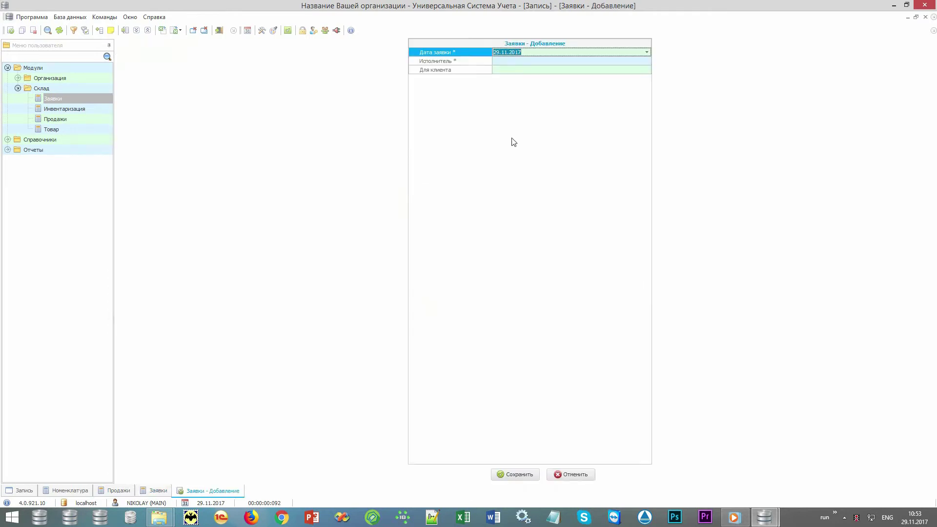
key(Return)
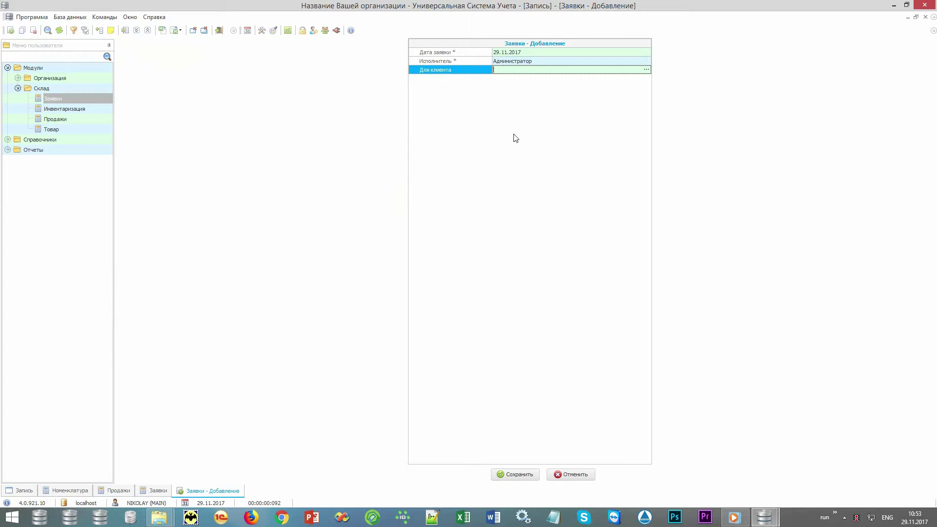
click(647, 69)
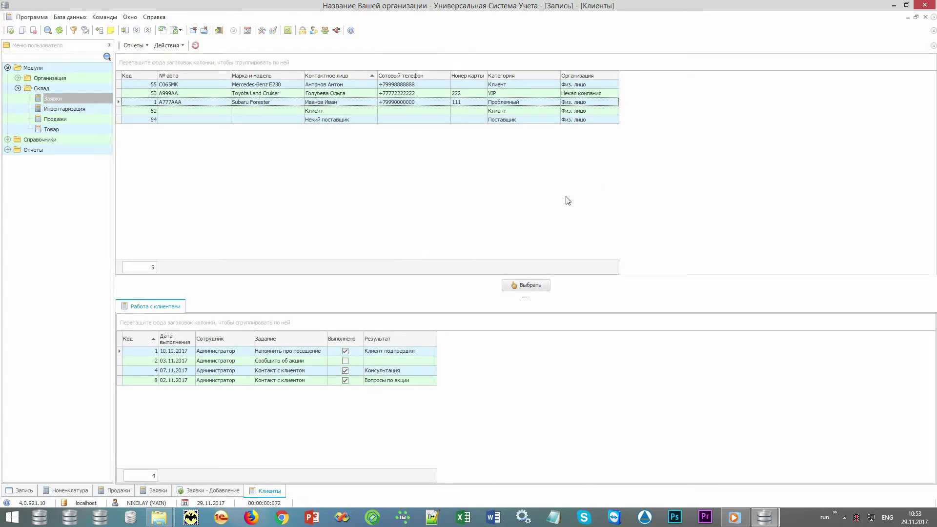
double_click(366, 86)
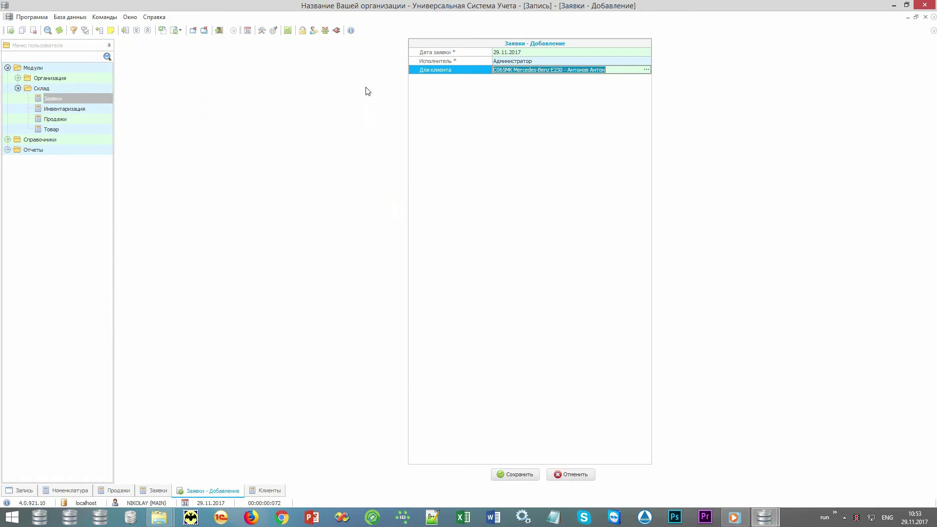
click(511, 475)
Step: Add product 10005, Фильтр масляный Портер1-2 КИА БОНГО FO-004, with quantity 1 to the new request's contents
right_click(443, 429)
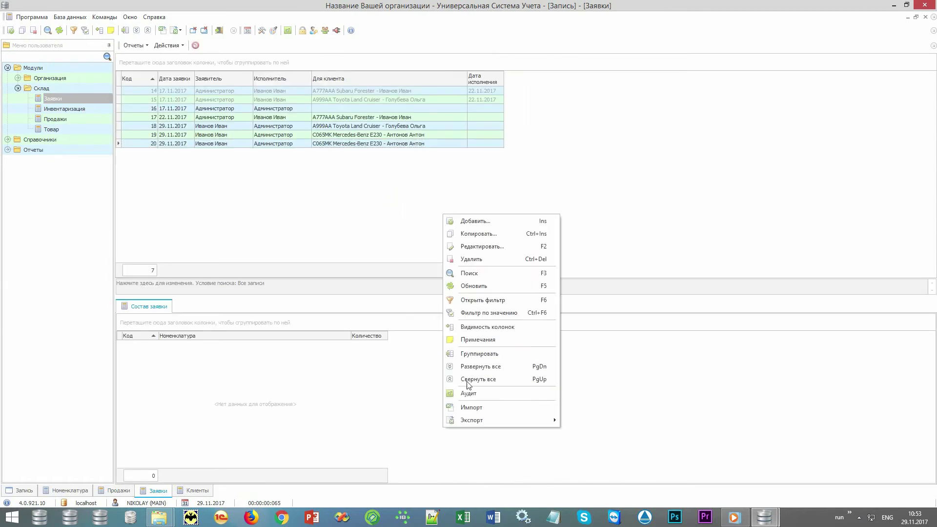
click(508, 227)
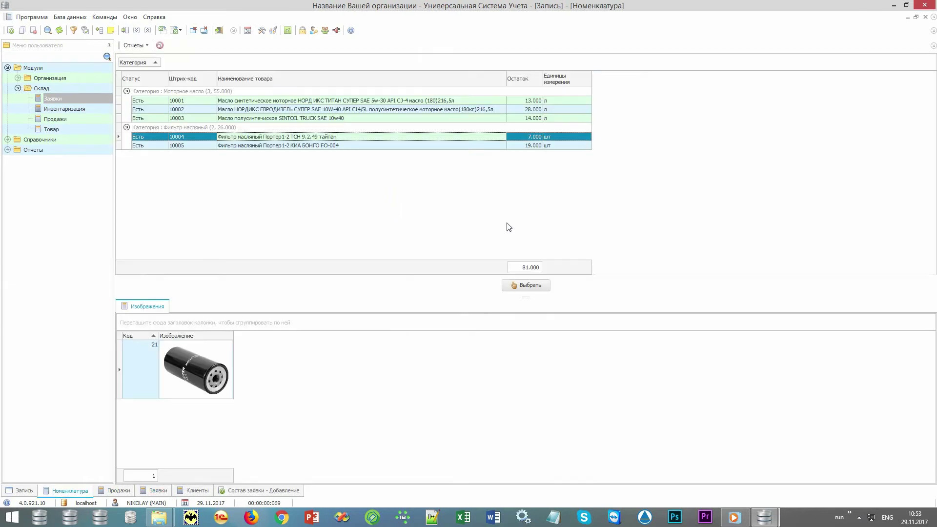
key(Down)
key(Return)
key(Return)
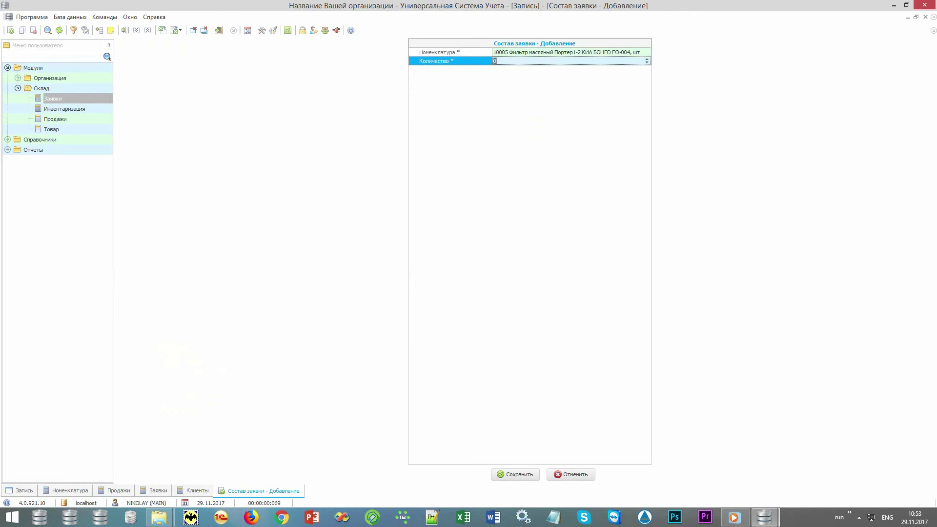
text(1)
key(Return)
Step: Generate the Заявка report for the new request, view it enlarged and close it
click(135, 45)
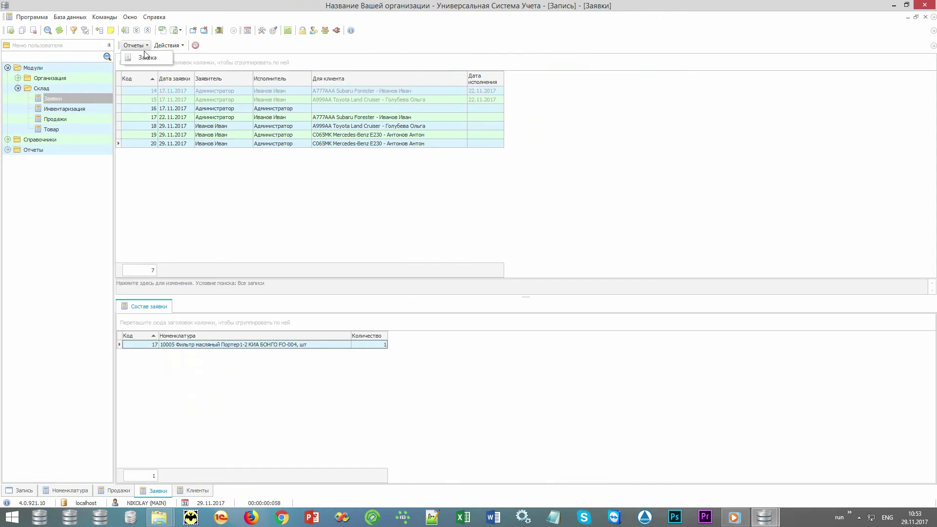
click(156, 61)
scroll(468, 203, up, 3)
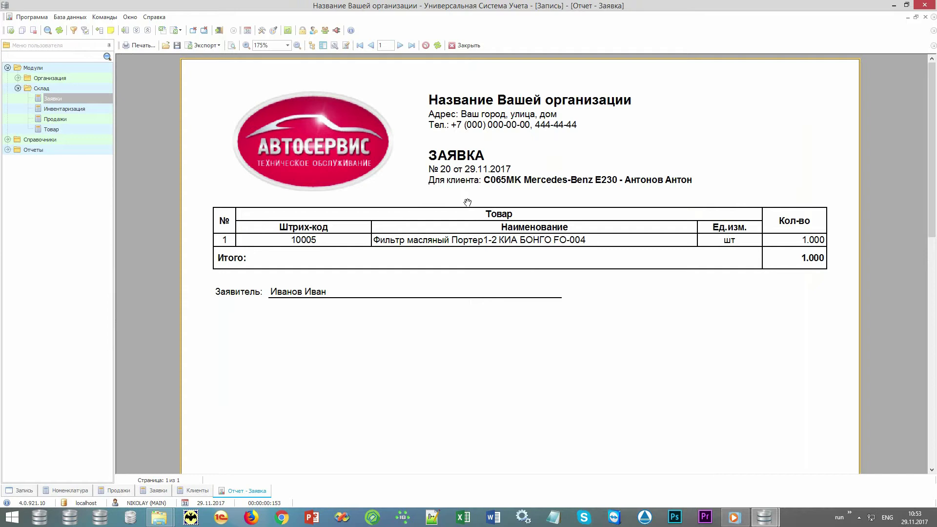
click(459, 49)
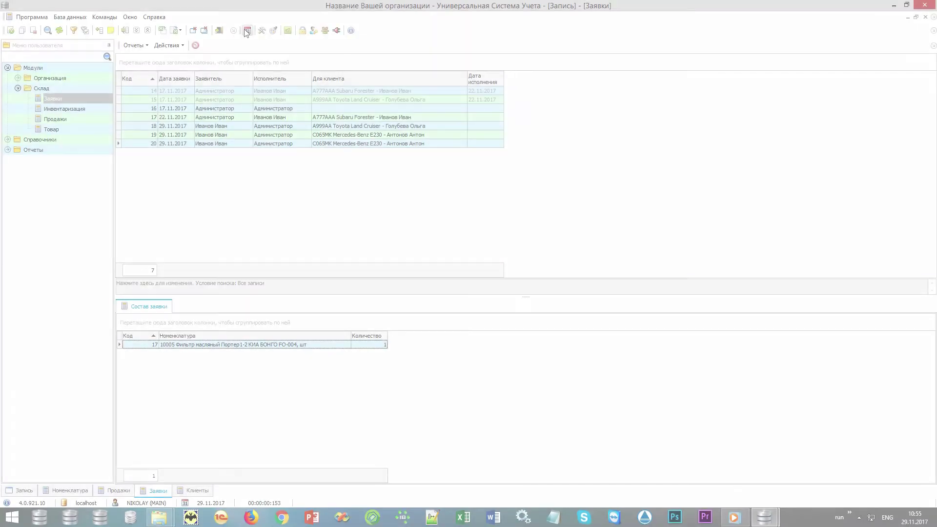
Step: Open the appointment schedule (Запись) and check the end date of its displayed period
click(247, 31)
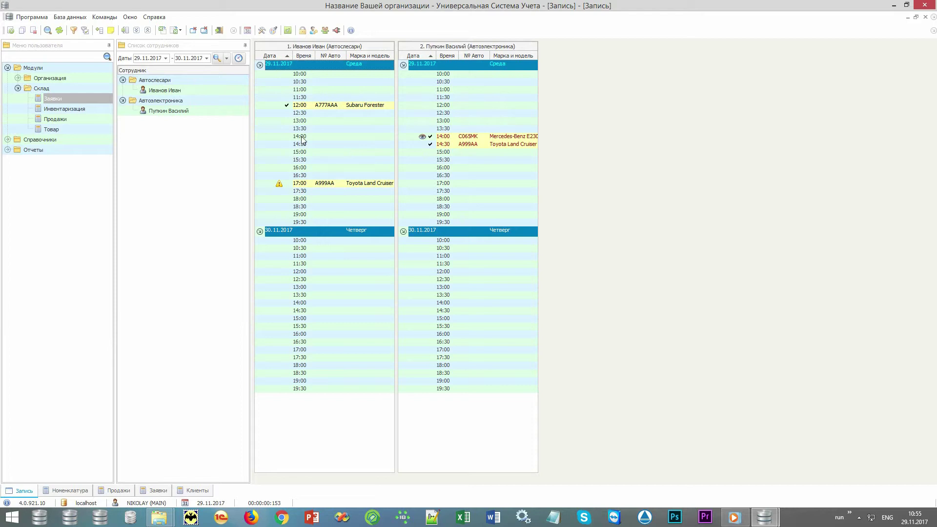
click(206, 58)
click(207, 59)
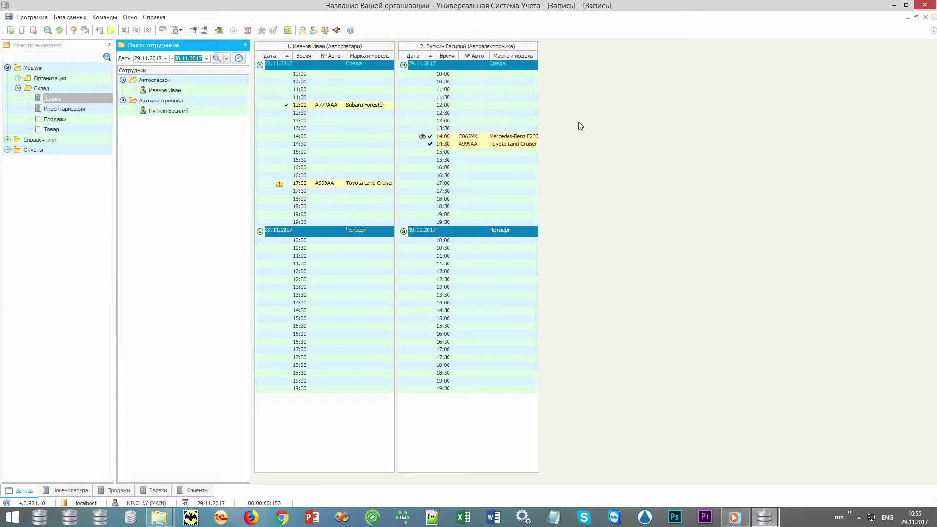
Step: Start a booking in the auto-electrician's 18:30 slot on 29.11.2017, open the client list and review the Subaru Forester client's record
double_click(504, 205)
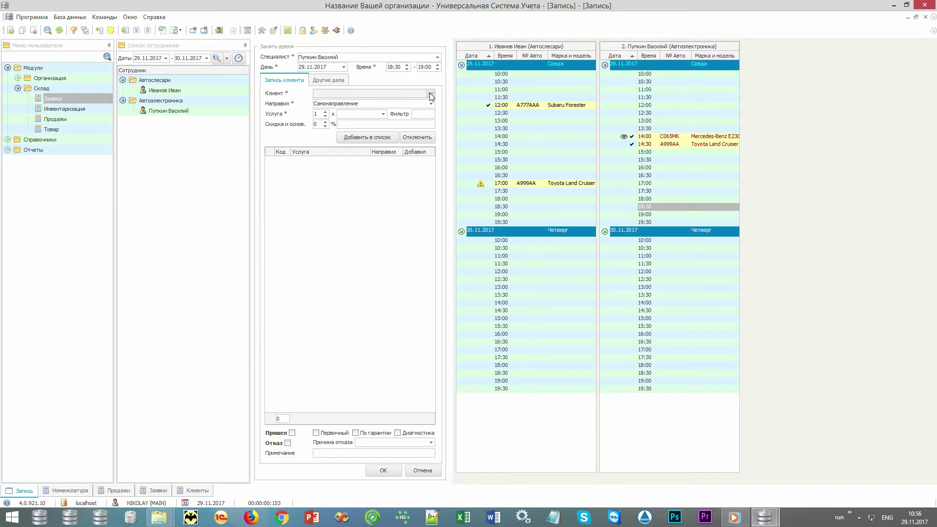
click(431, 94)
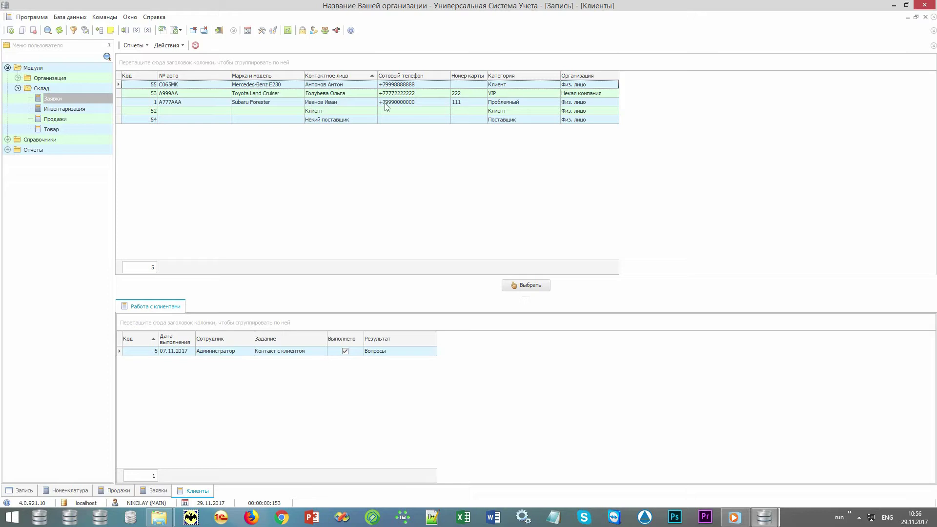
click(210, 105)
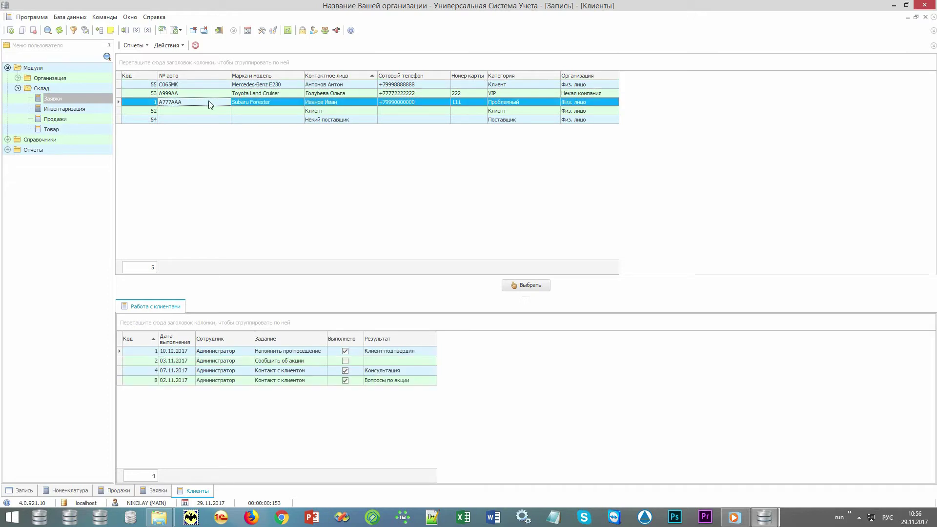
click(474, 102)
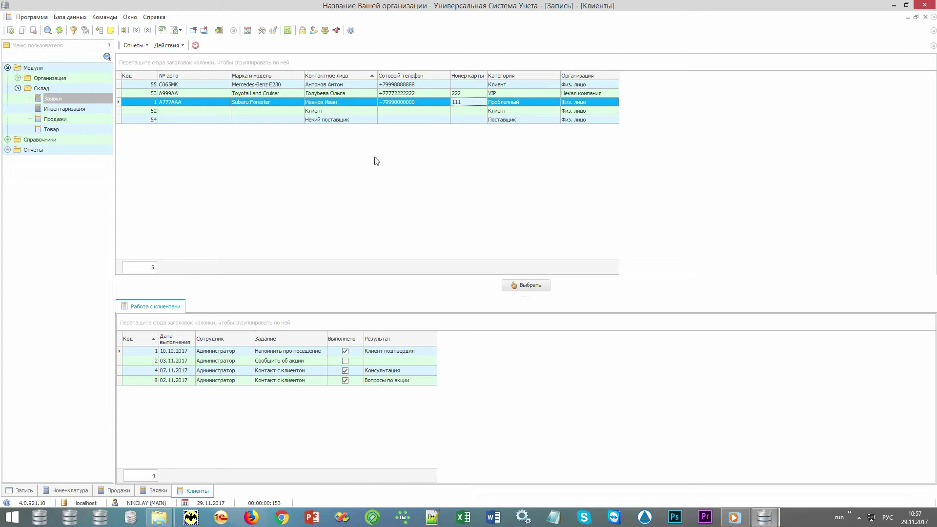
Step: Start a new client record, enter the car's registration number and set the make and model to Subaru Forester
right_click(356, 144)
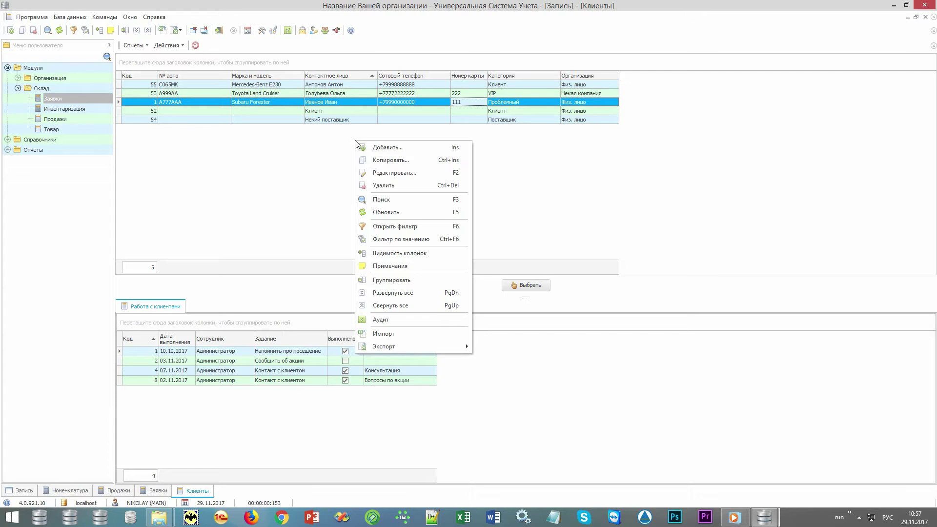
click(419, 148)
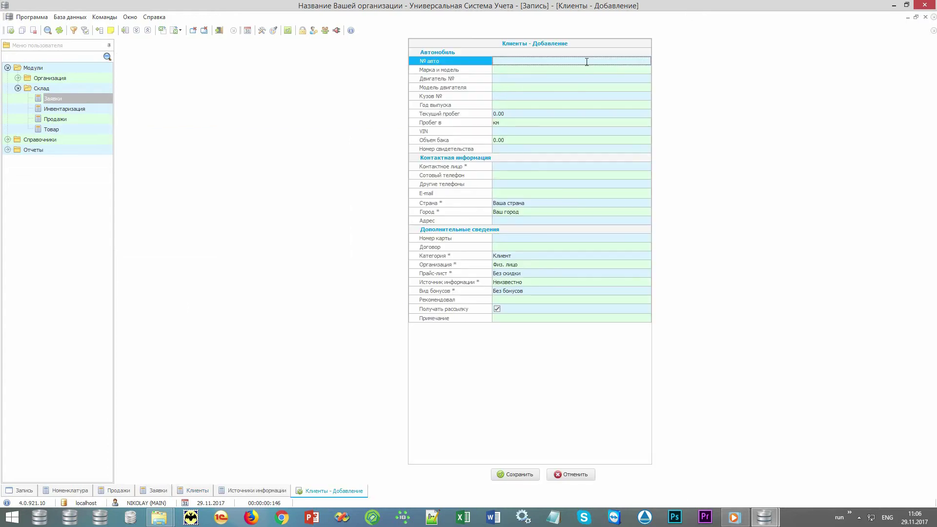
text(x000xx)
key(Tab)
key(Down)
key(Return)
key(alt+shift)
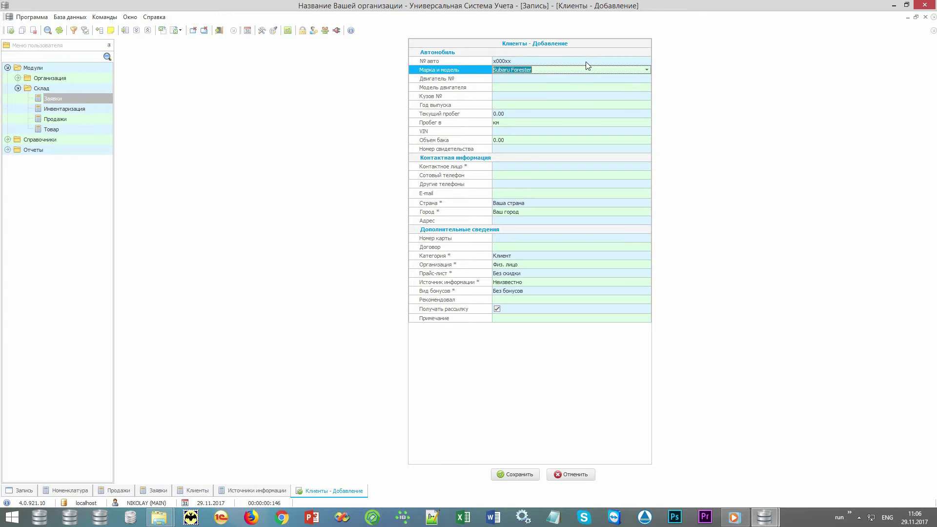
Step: Set the new client's car to production year 2010 and current mileage 9000 km
key(Tab)
key(Tab)
key(Tab)
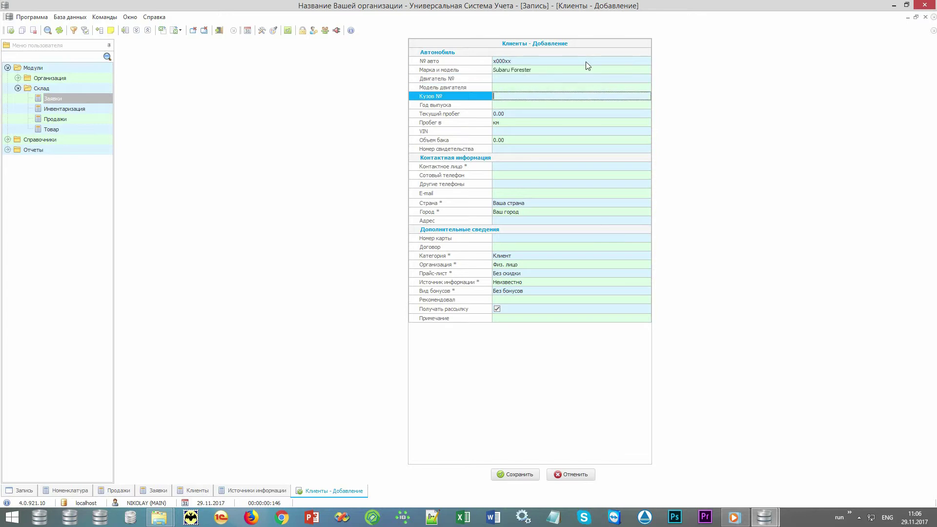
key(Tab)
text(2010)
key(Tab)
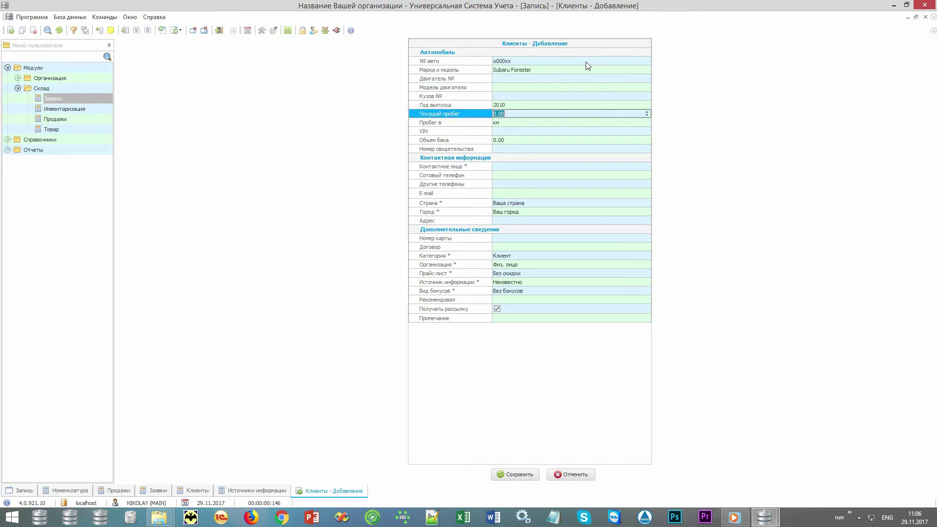
text(9000)
Step: Enter the car's VIN and set the tank volume to 60
key(Tab)
key(Tab)
text(12121)
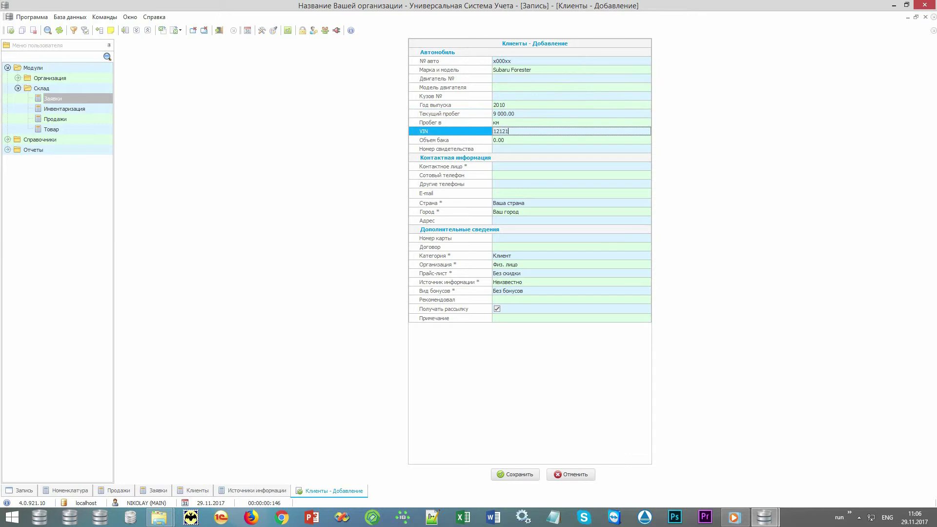
text(21651615616)
key(Tab)
text(60)
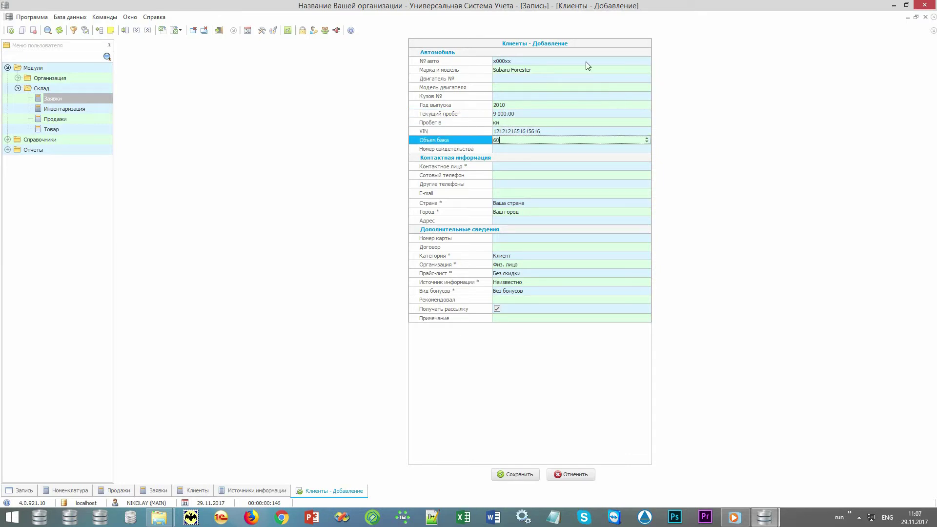
Step: Fill in the contact person's full name, mobile phone number and additional phone number for the new client
key(Tab)
key(Tab)
key(alt+shift)
text(Пе)
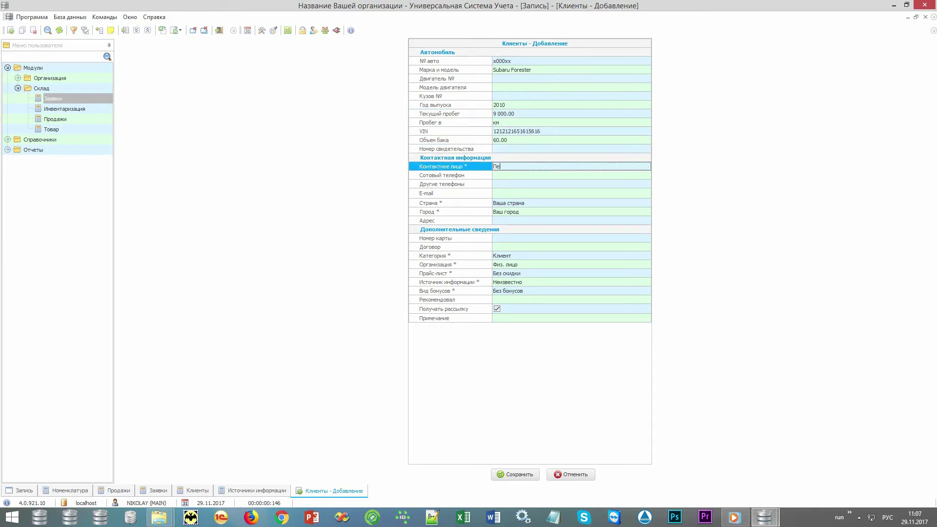
text(тров Петр)
key(Tab)
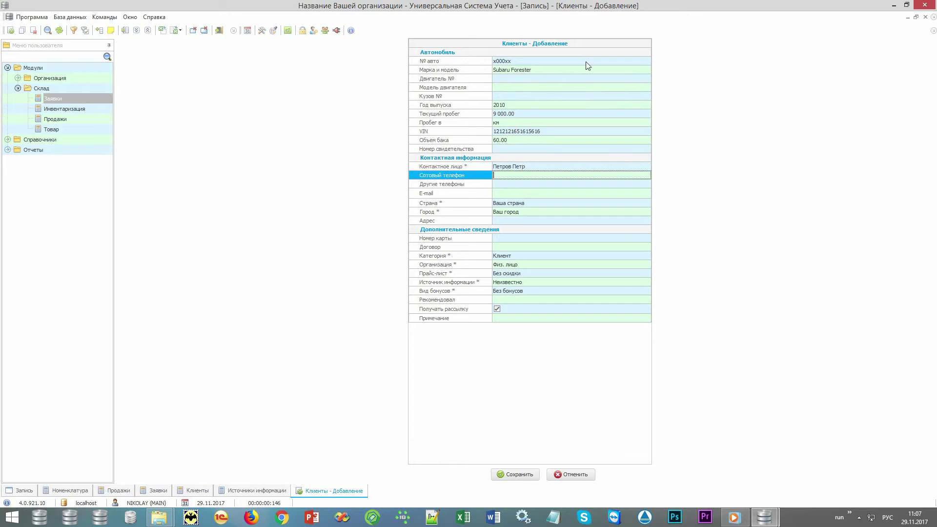
text(+79999999999)
key(Tab)
text(333)
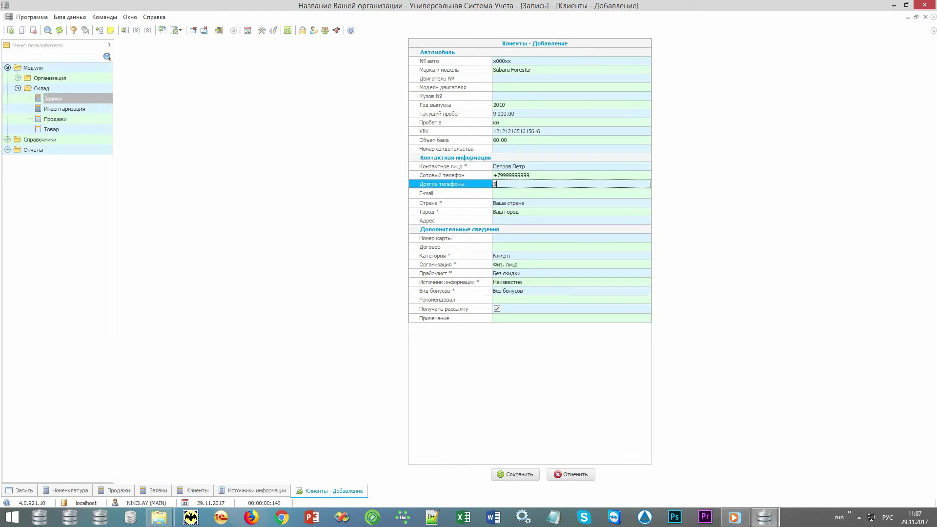
text(3333)
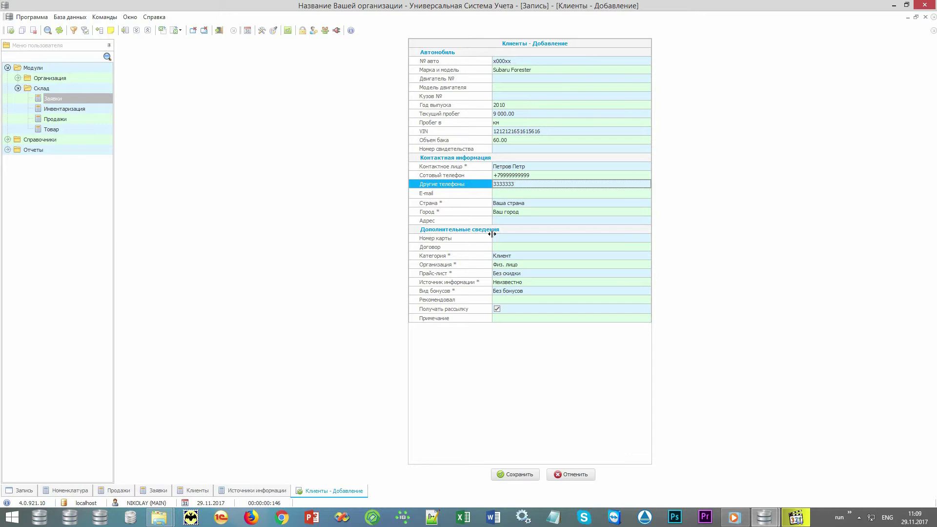
Step: Enter the client's card number and set the category to VIP, proceeding to the Организация field
click(473, 241)
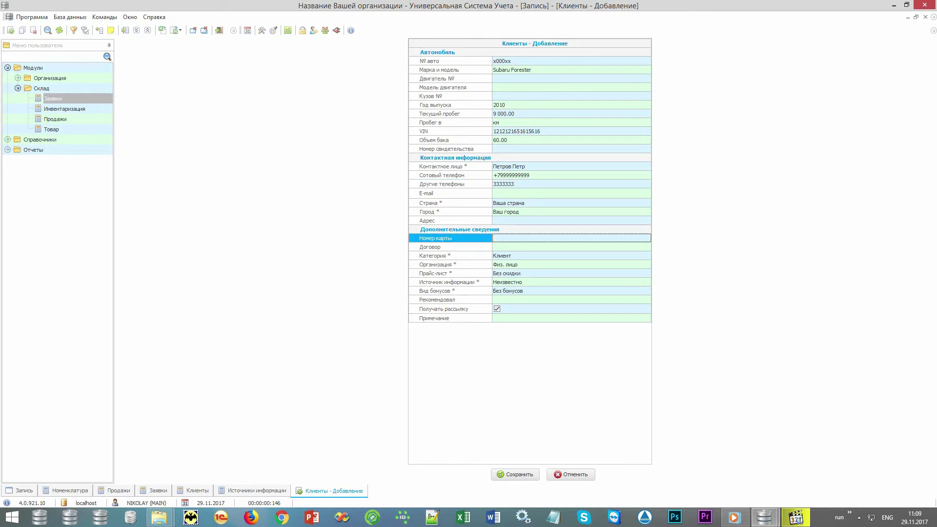
text(999)
click(471, 256)
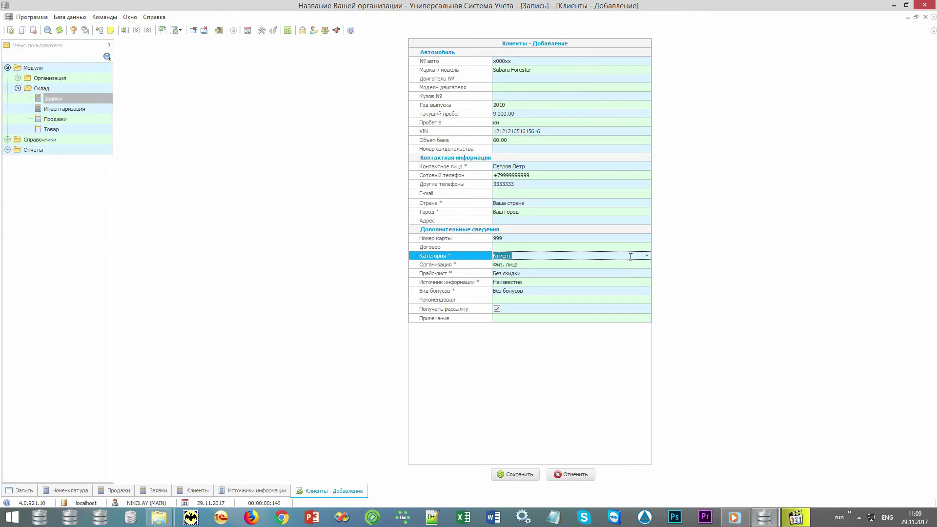
click(647, 256)
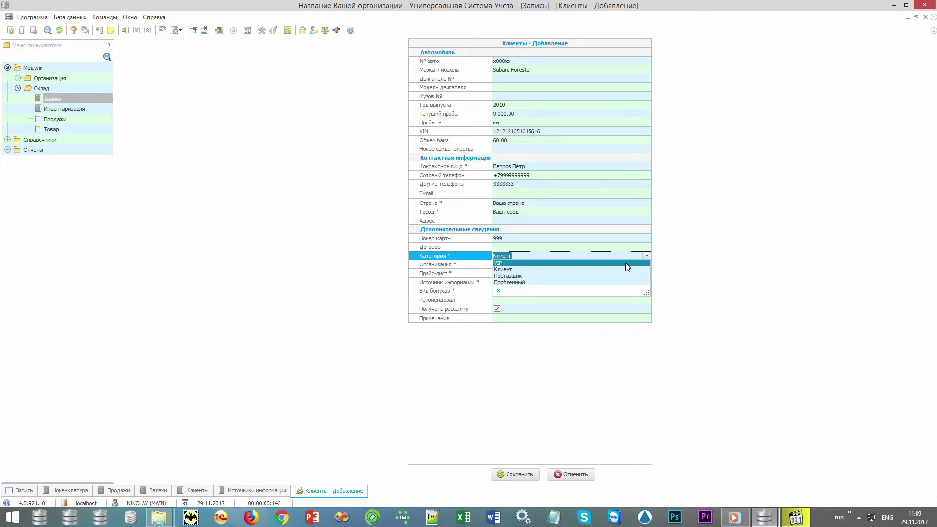
click(626, 264)
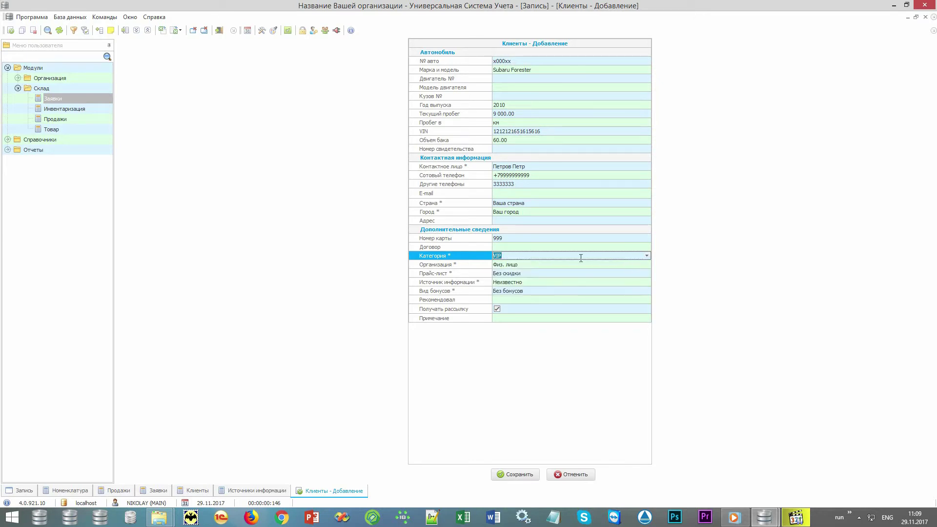
click(472, 268)
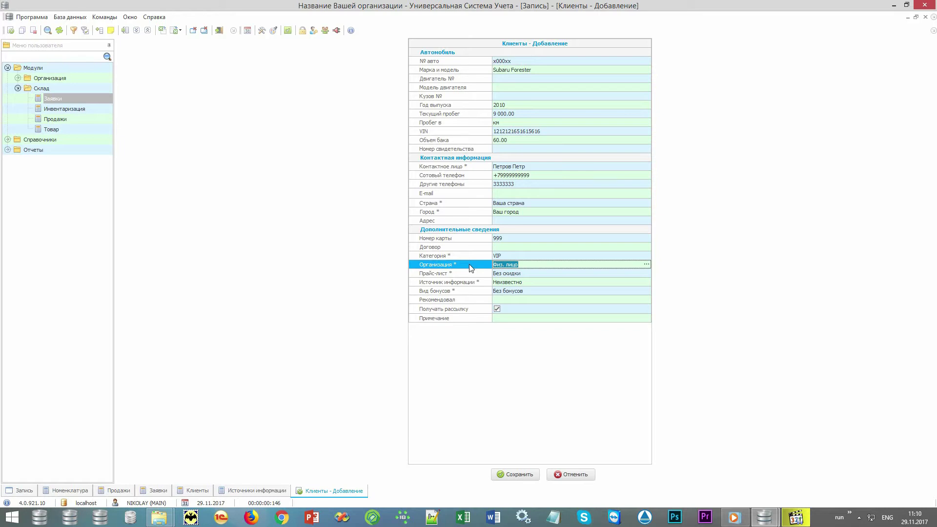
Step: Set the new client's source of information to Сайт, keeping the default price list and leaving the Рекомендовал field empty
click(482, 274)
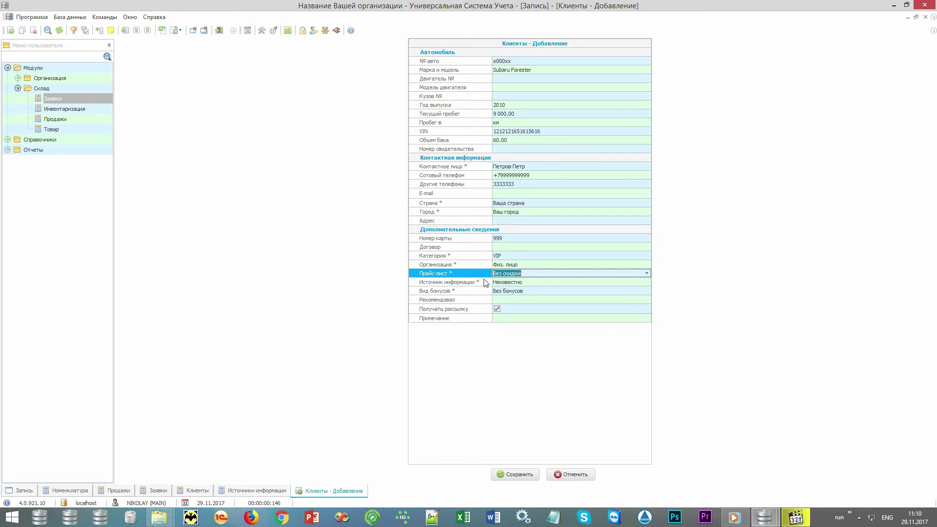
click(483, 282)
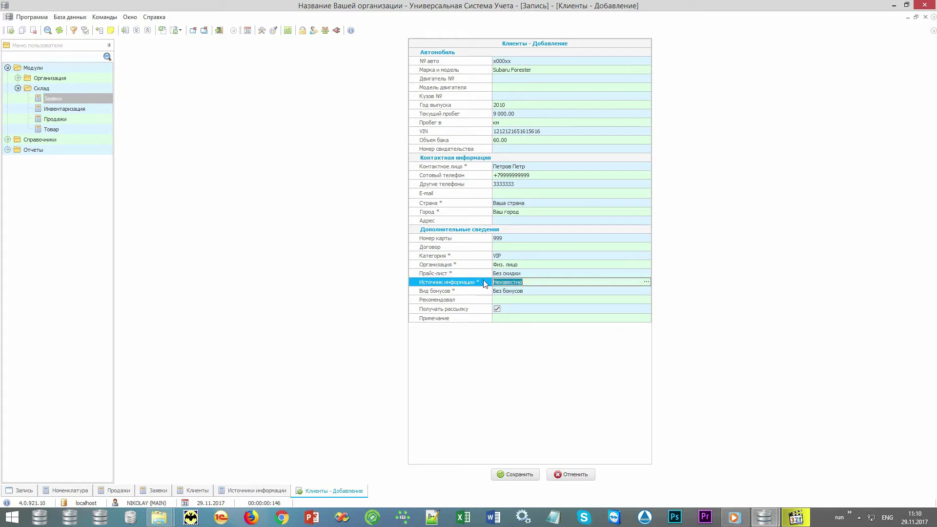
click(647, 282)
double_click(220, 95)
click(485, 299)
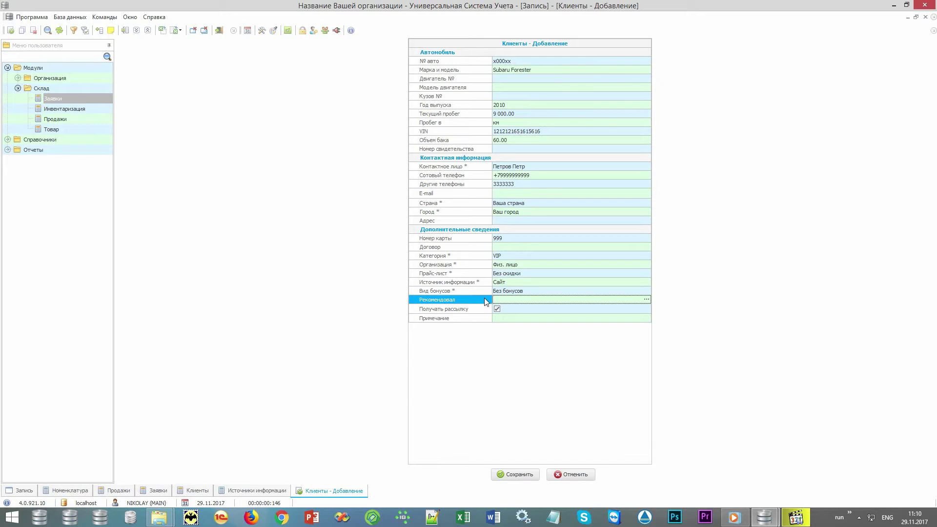
Step: Save the new client record and choose that client for the appointment
click(531, 477)
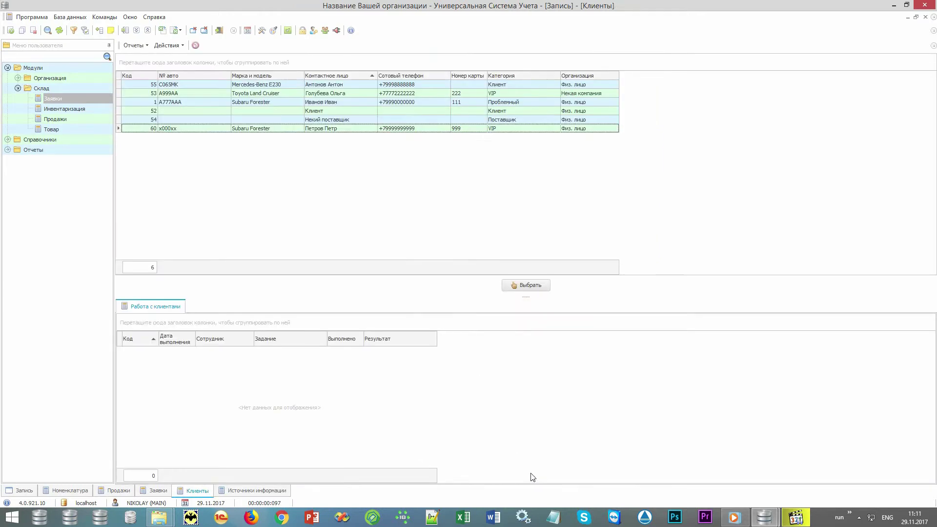
click(349, 130)
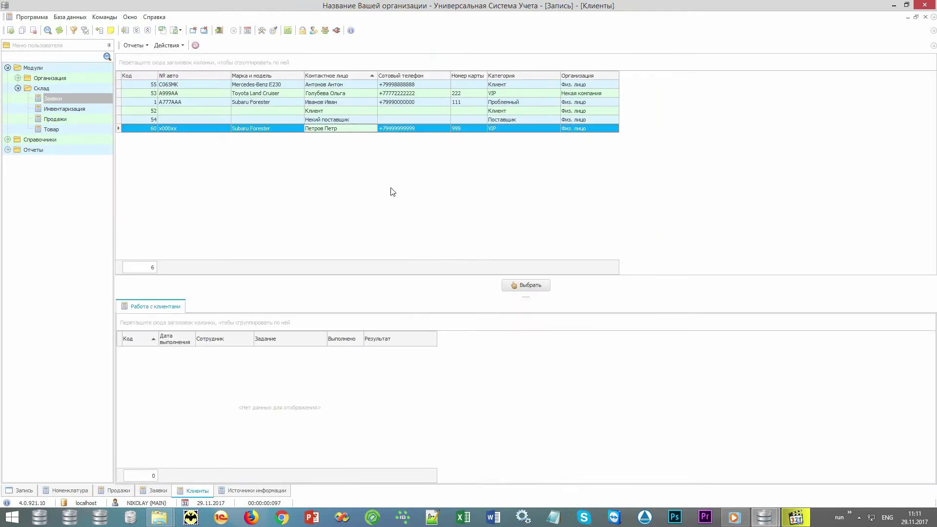
click(528, 287)
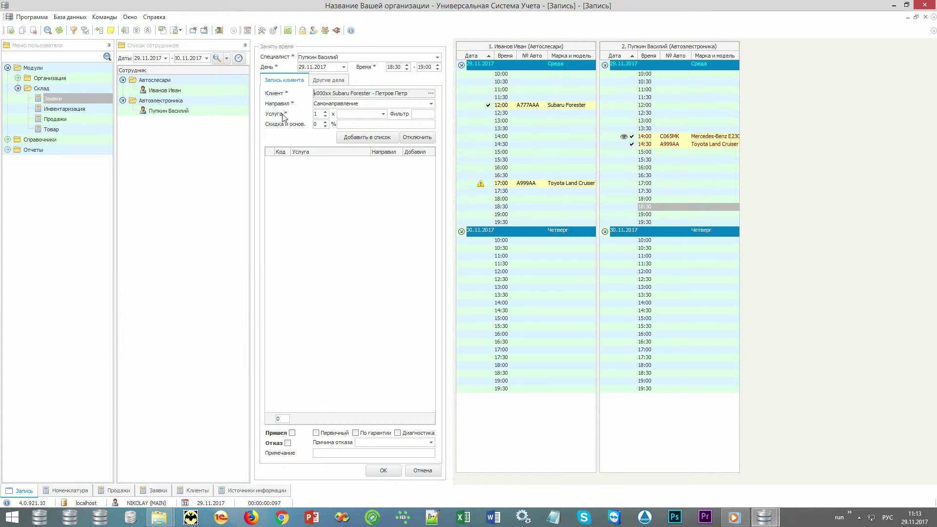
Step: Add the service Масло ДВС - замена to the appointment's service list
click(383, 114)
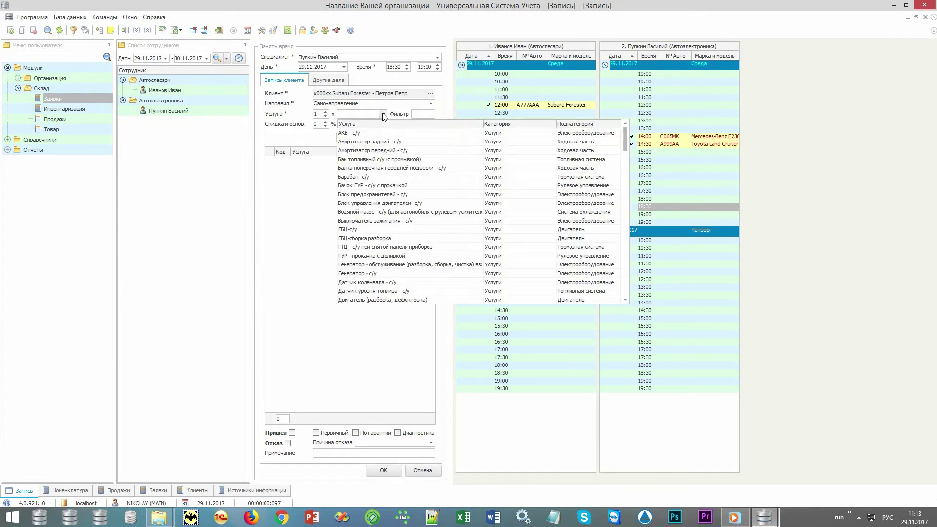
click(383, 115)
click(370, 114)
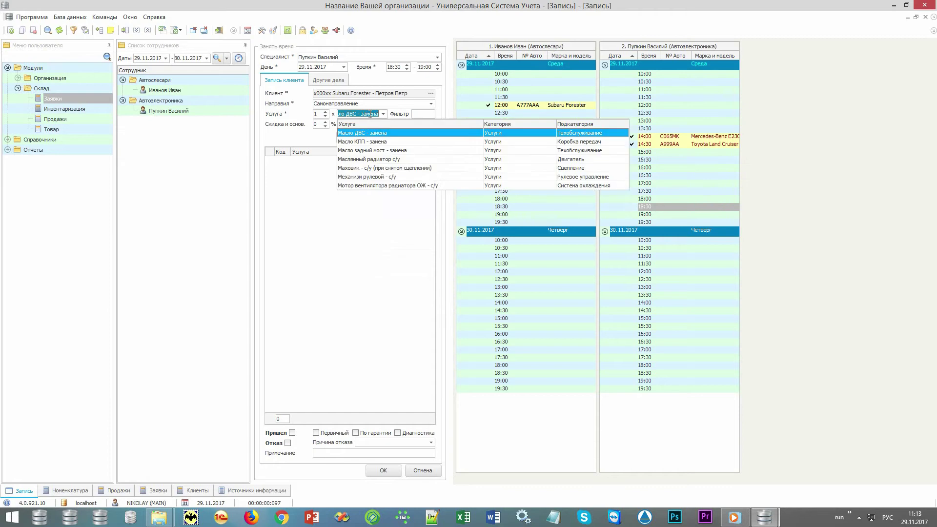
click(376, 136)
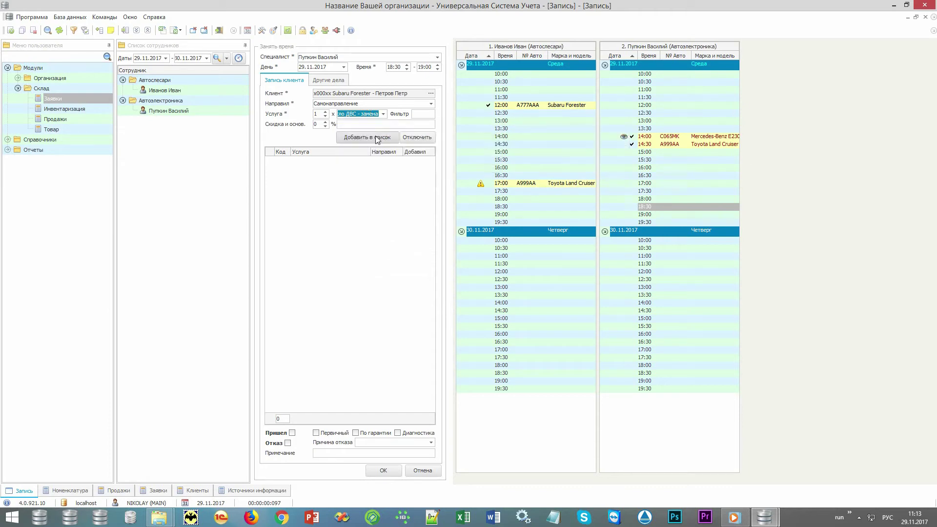
click(377, 137)
Step: Add the service Фильтр топливный - замена to the list and save the 18:30 appointment
text(ф)
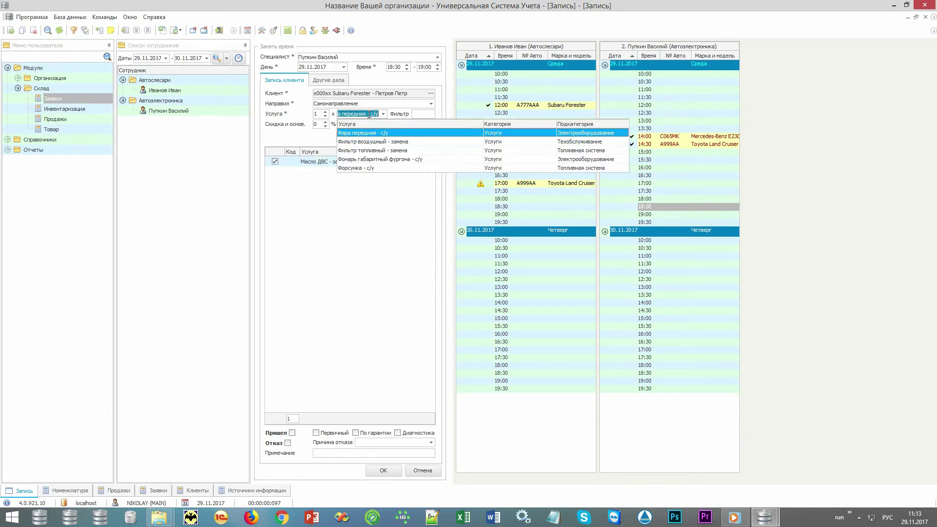
text(и)
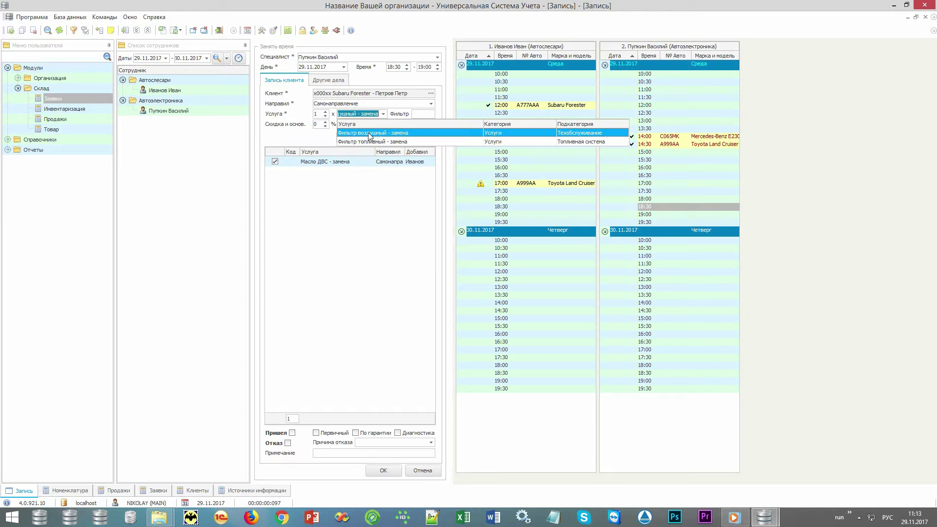
click(370, 141)
click(371, 138)
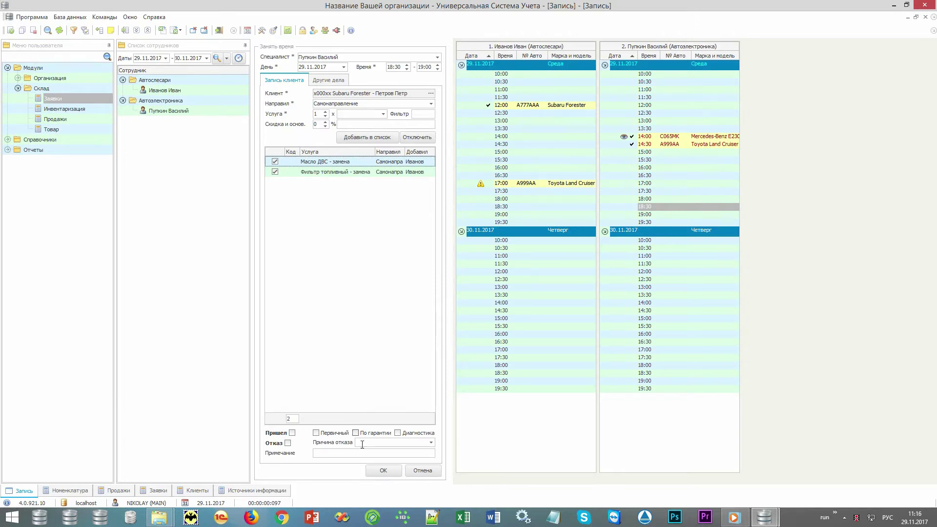
click(383, 470)
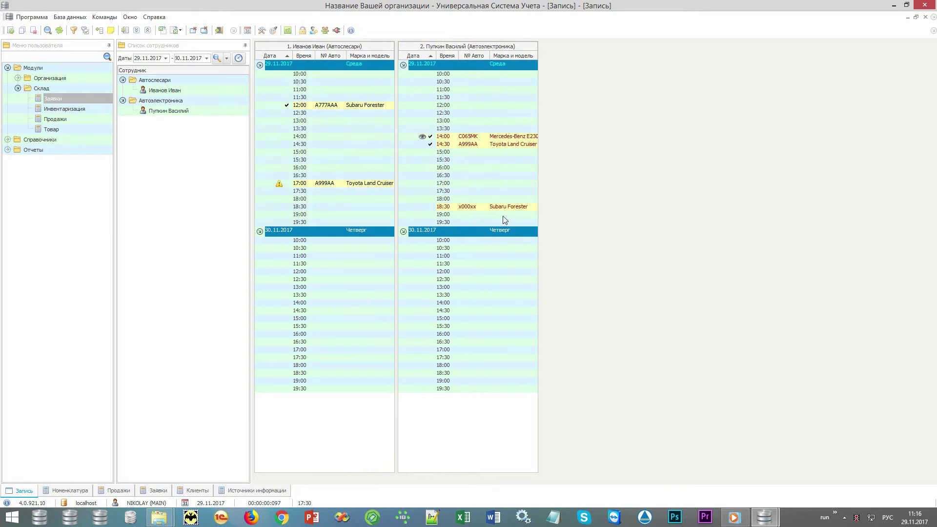
Step: Edit the 18:30 Subaru Forester appointment to mark the client as Пришел and Первичный, and save it
mouse_move(523, 209)
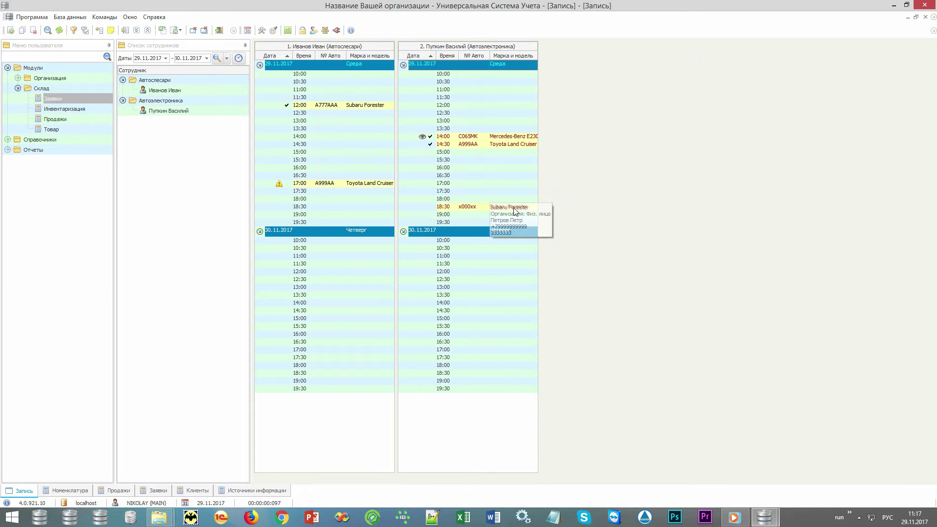
double_click(515, 209)
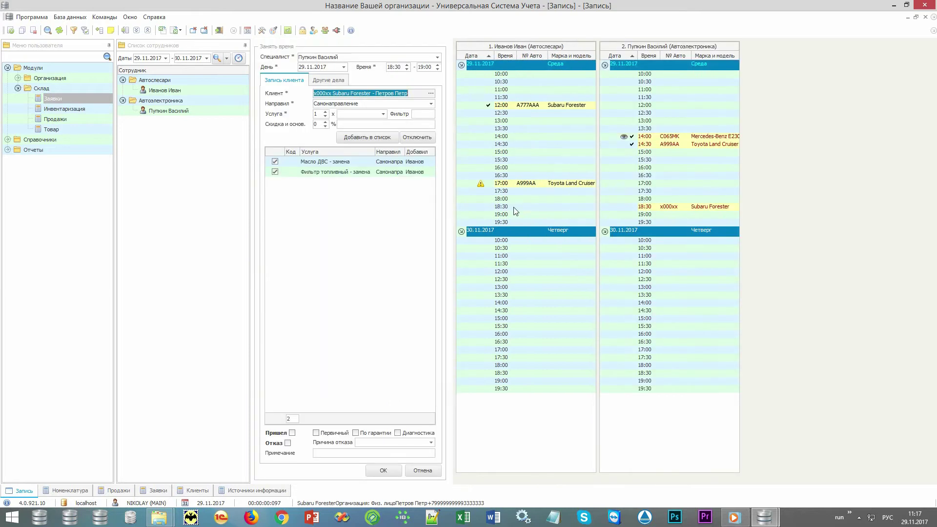
click(278, 436)
click(278, 444)
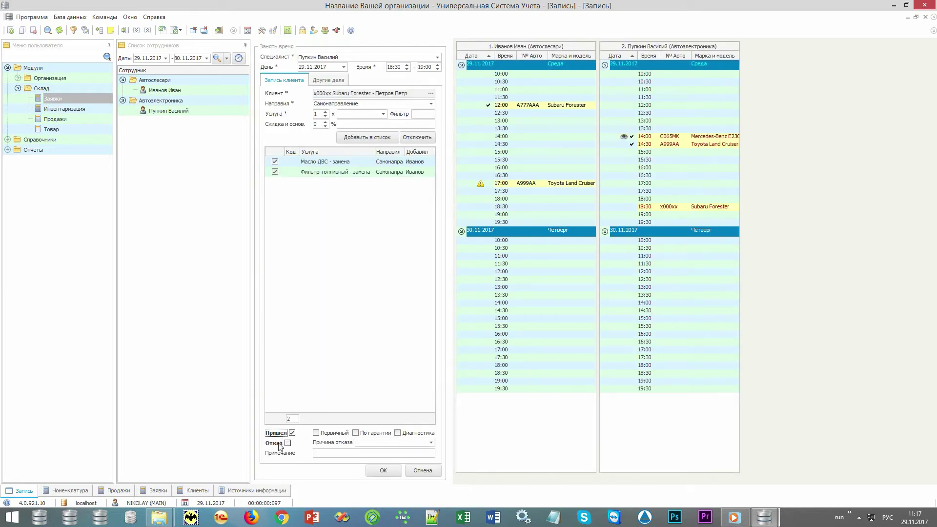
click(282, 434)
click(334, 434)
click(384, 471)
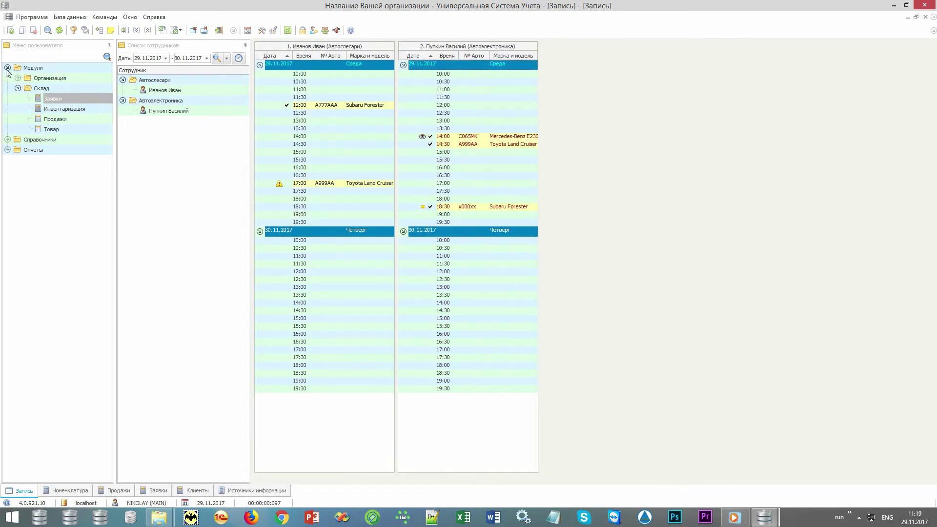
Step: Generate the Рассылка client report for clients who agreed to mailings, with visit date 29.11.2017
click(7, 68)
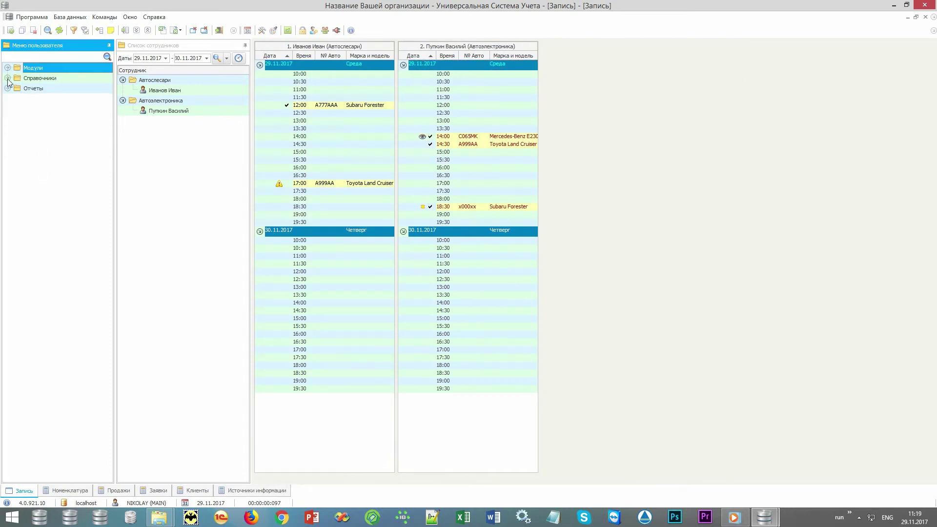
click(7, 89)
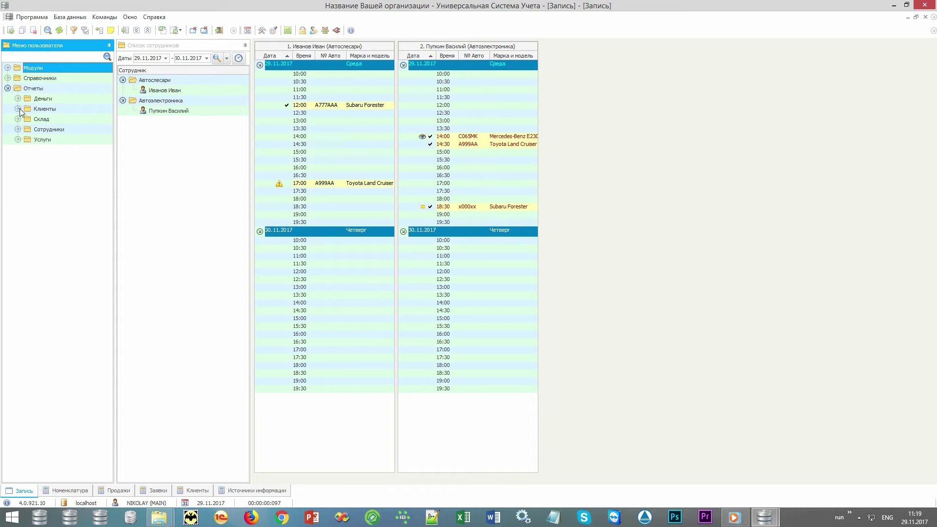
click(18, 108)
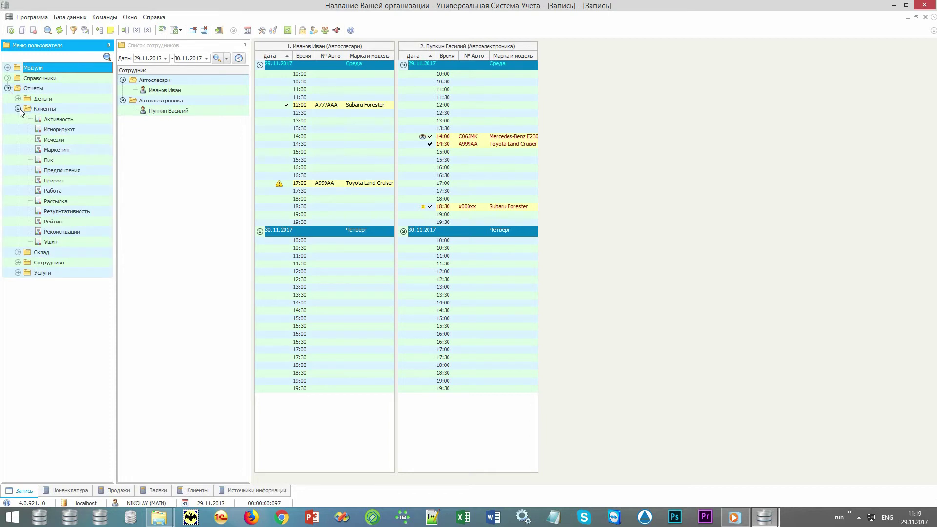
double_click(83, 201)
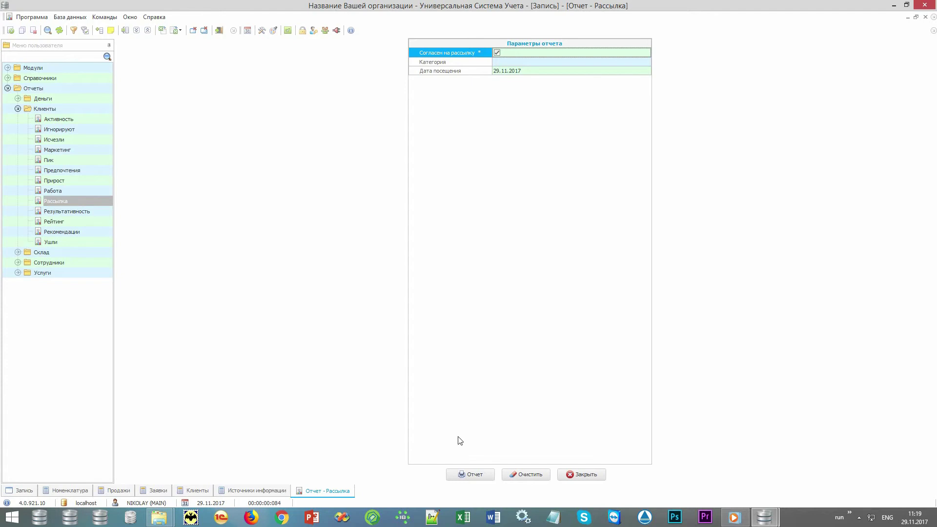
click(474, 475)
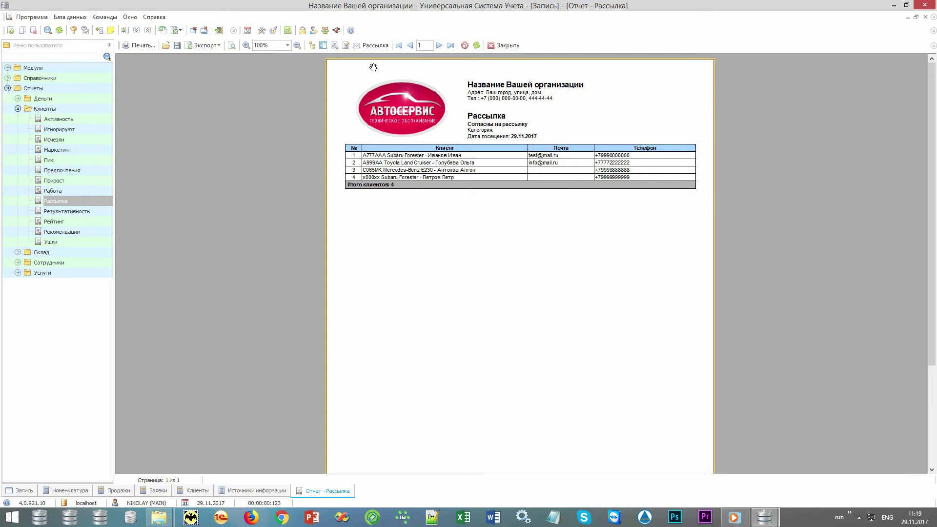
Step: Start a mailing from the report and examine its recipient list and the Email, SMS, voice call and Viber channels
click(375, 46)
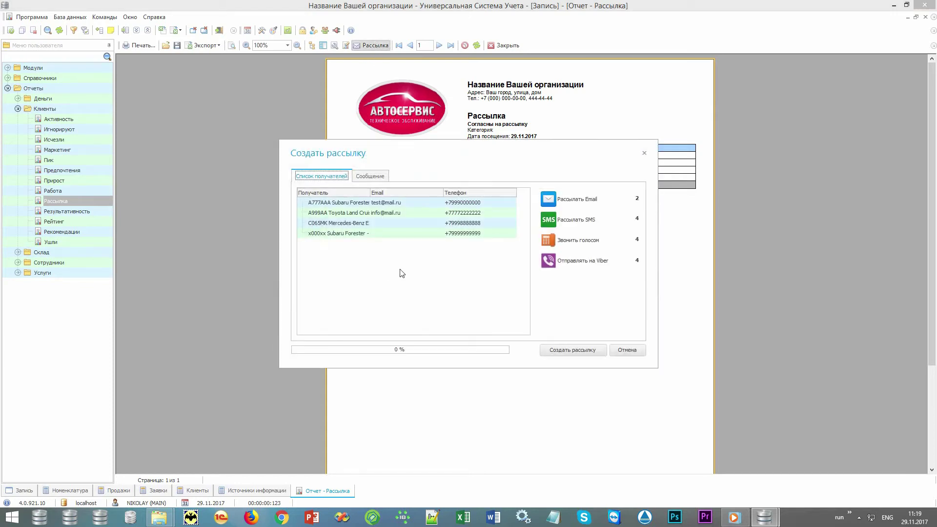
key(Tab)
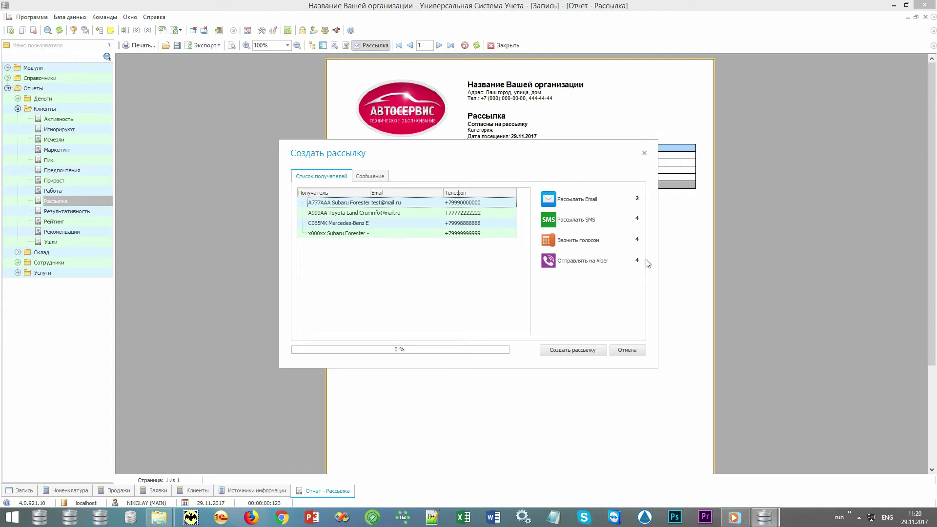
click(553, 201)
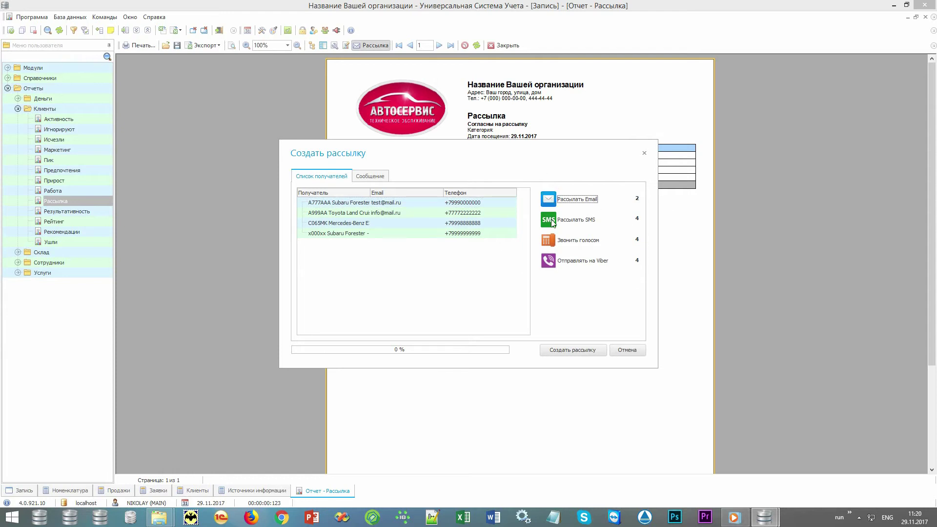
click(554, 222)
click(554, 261)
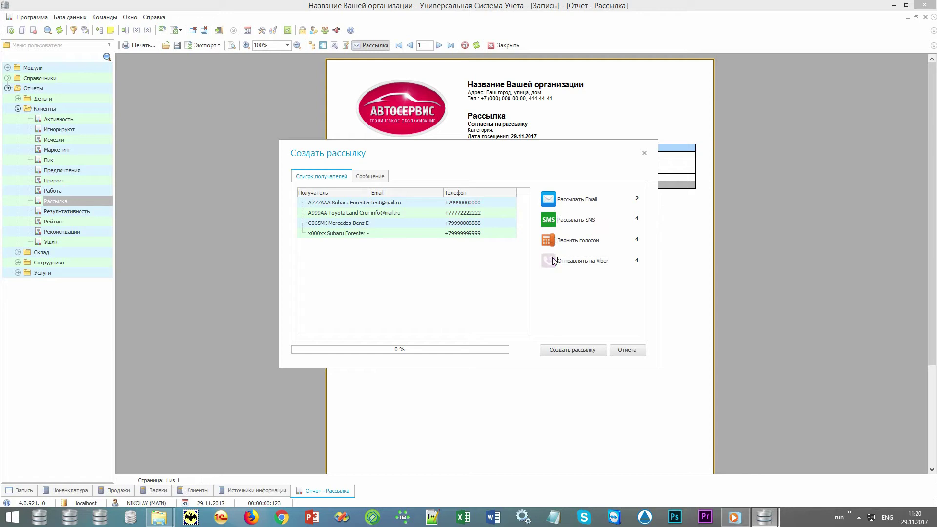
click(550, 241)
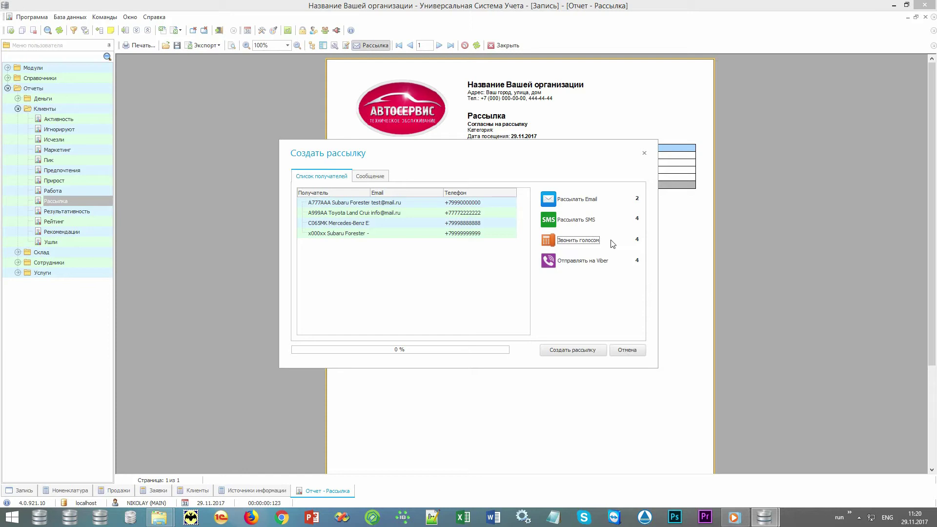
key(Tab)
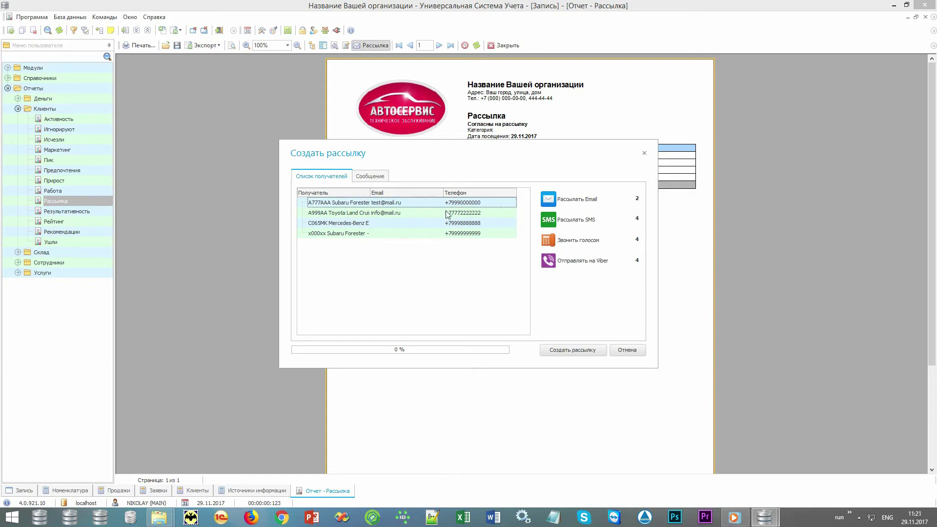
Step: Review the mailing's message fields and available templates, closing the mailing without creating it
click(382, 180)
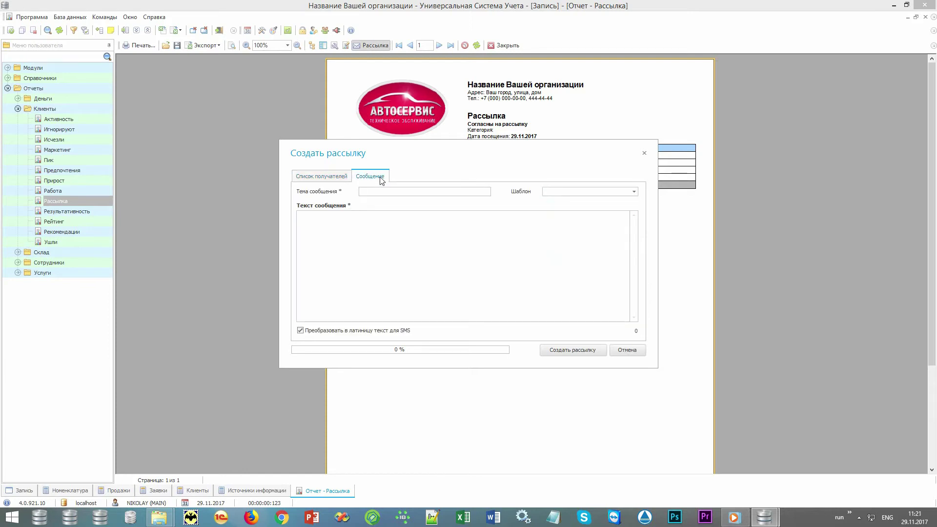
click(634, 192)
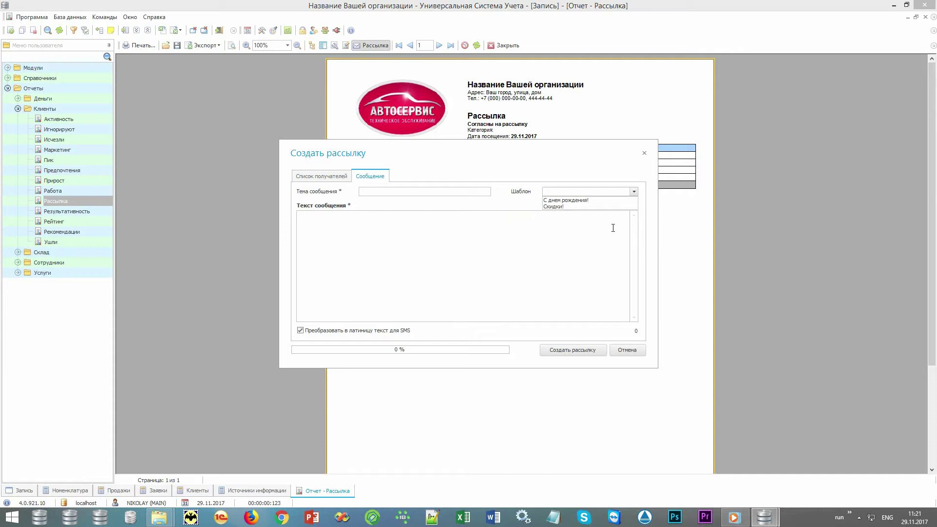
click(554, 270)
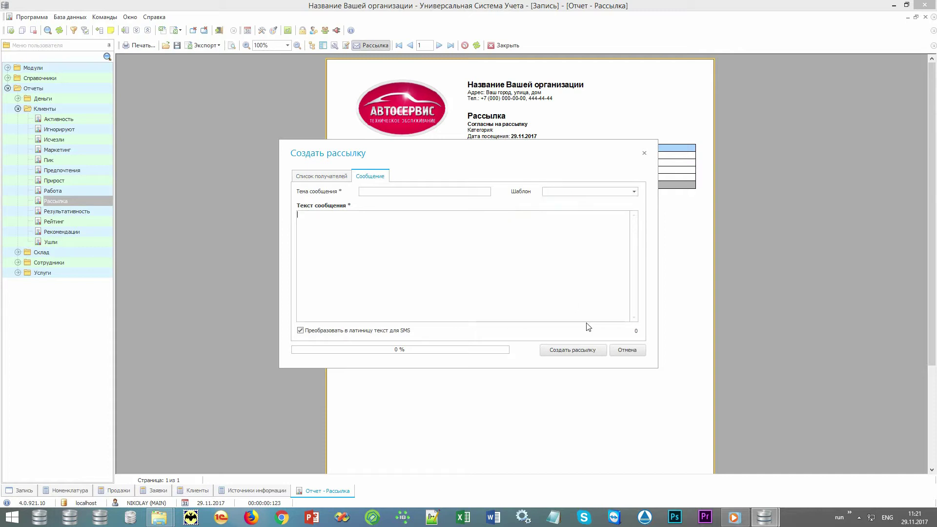
click(627, 351)
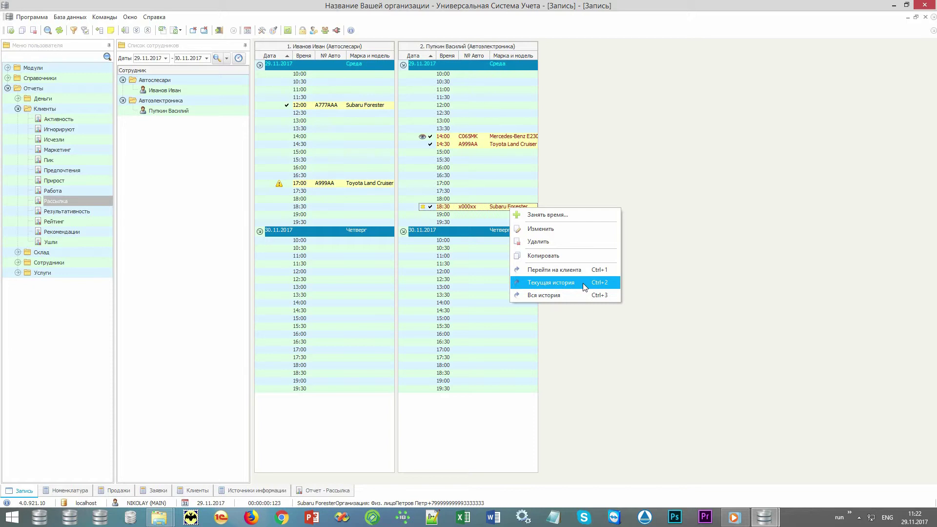
Step: Open the current history of the 18:30 Subaru Forester appointment and check the cost of both services
click(583, 283)
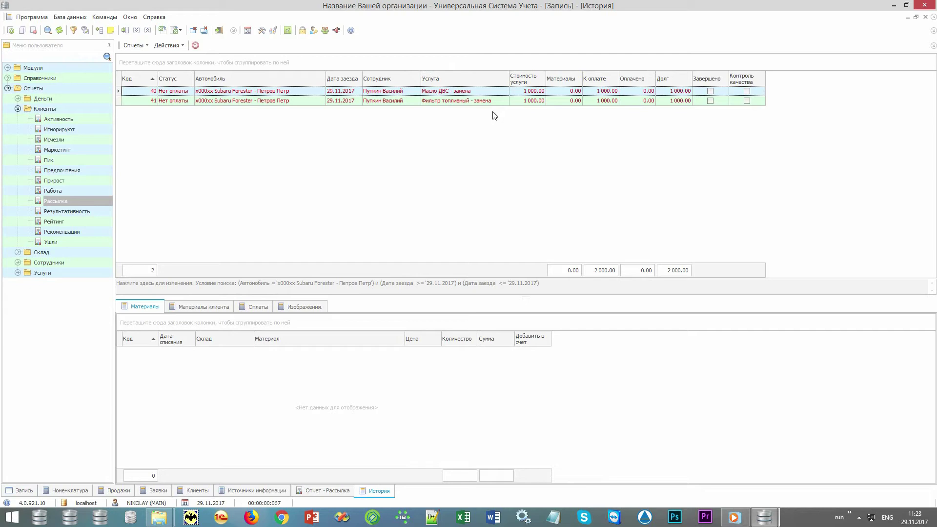
click(525, 93)
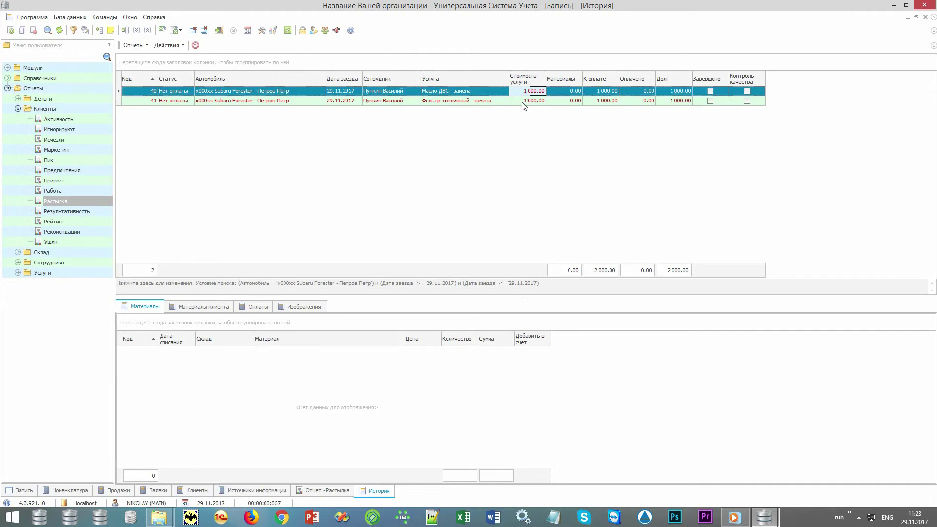
click(521, 102)
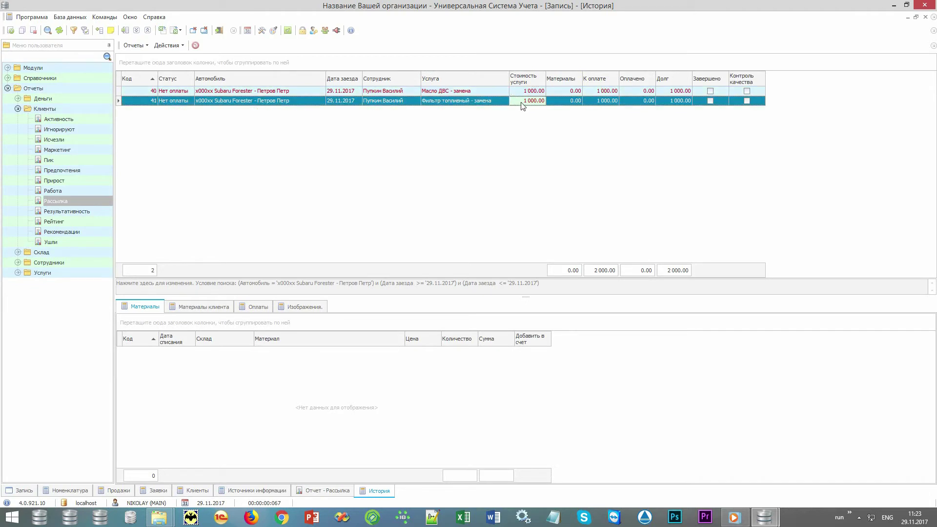
Step: Add material 10001, НОРД ИКС ТИТАН СУПЕР SAE 5w-30, to the Масло ДВС - замена service, quantity 1, included in the bill, and save it
key(Left)
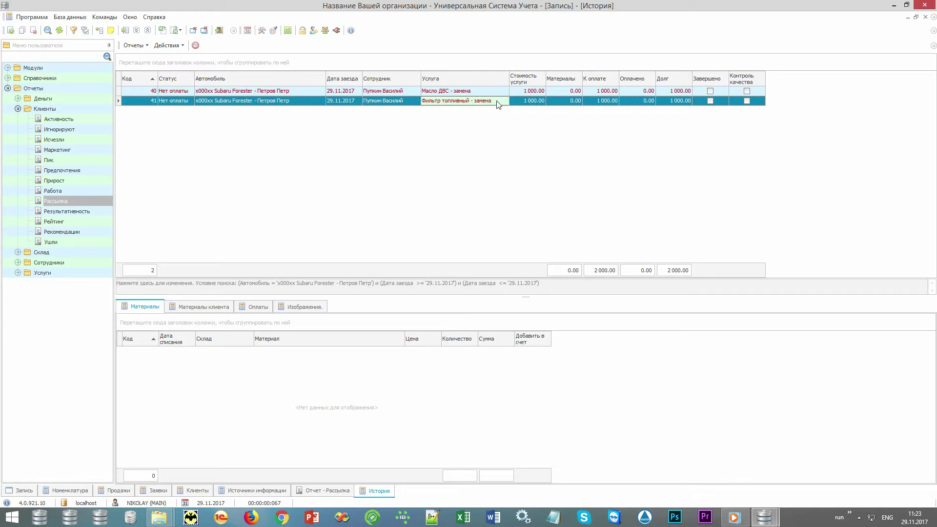
key(Right)
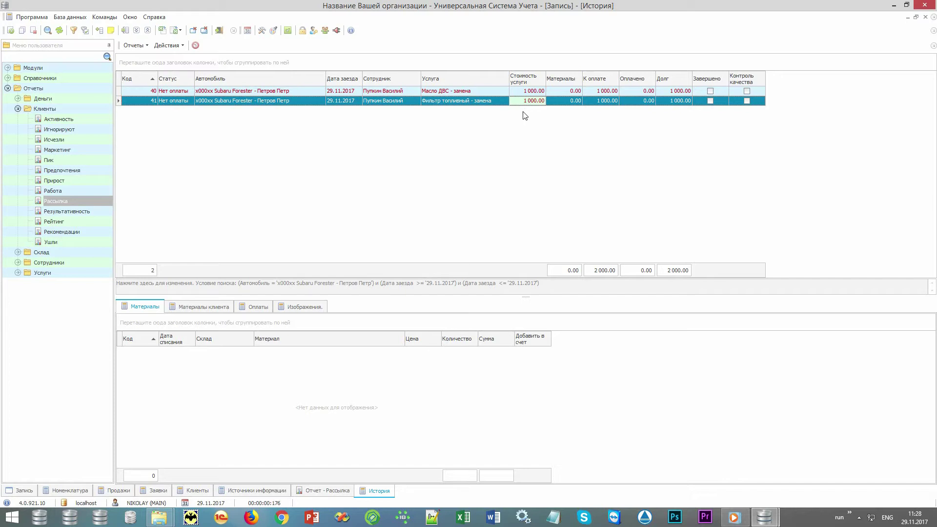
click(500, 92)
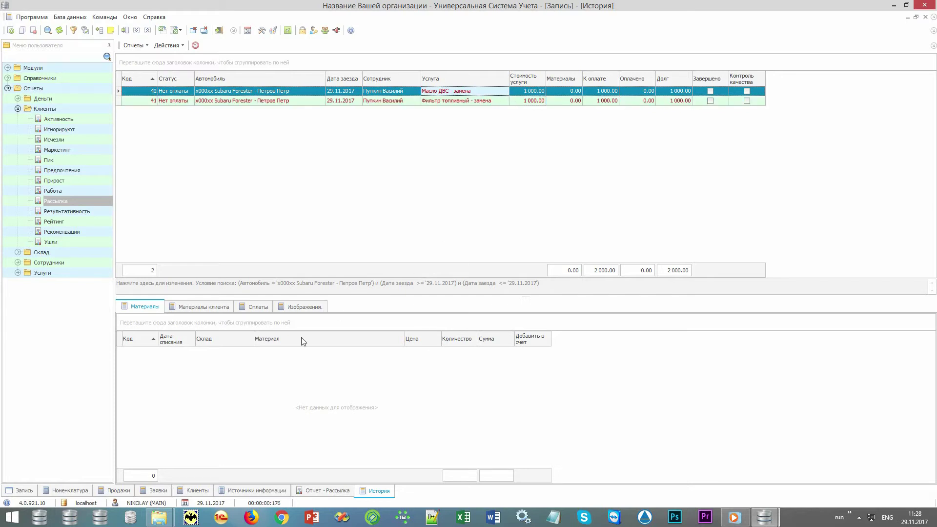
right_click(282, 396)
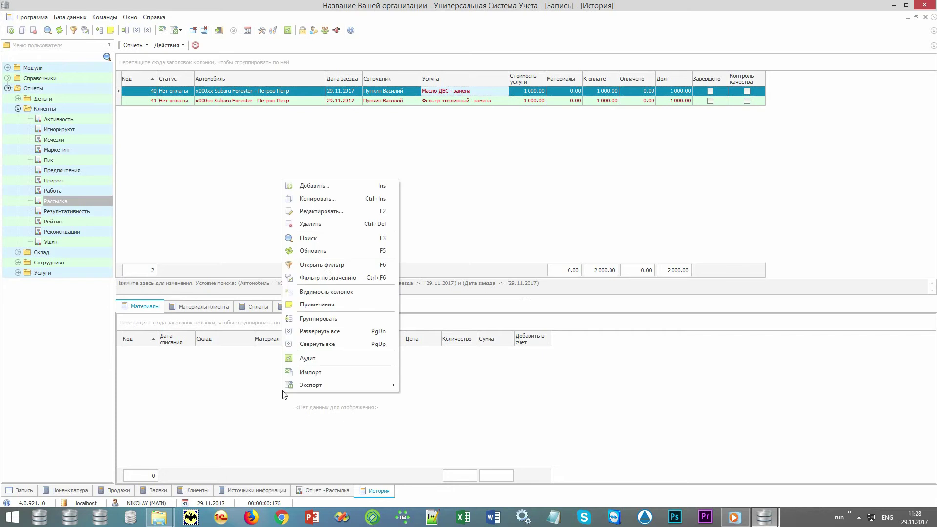
click(333, 190)
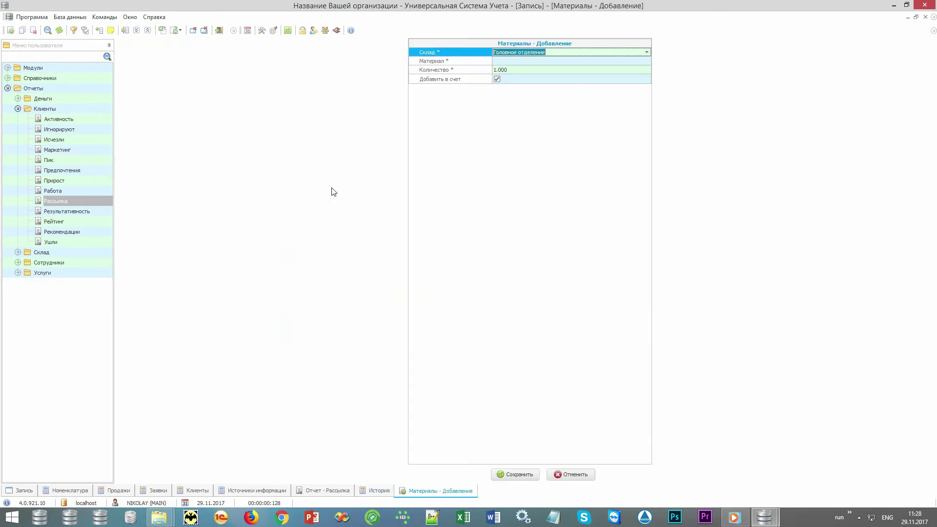
click(607, 63)
click(647, 61)
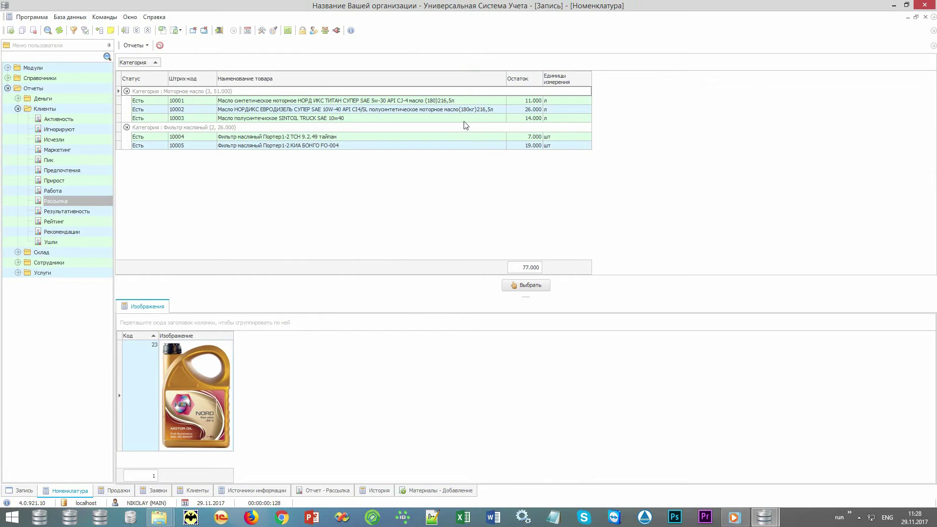
double_click(464, 103)
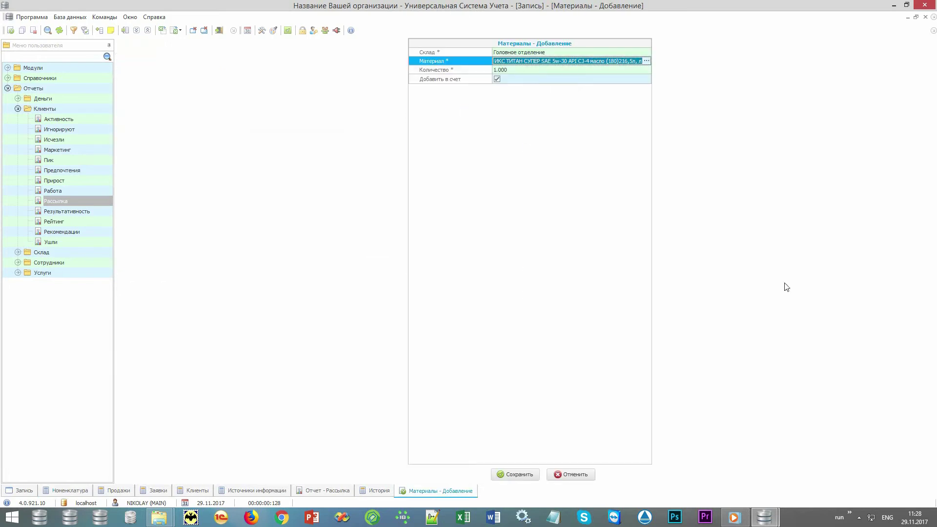
key(Tab)
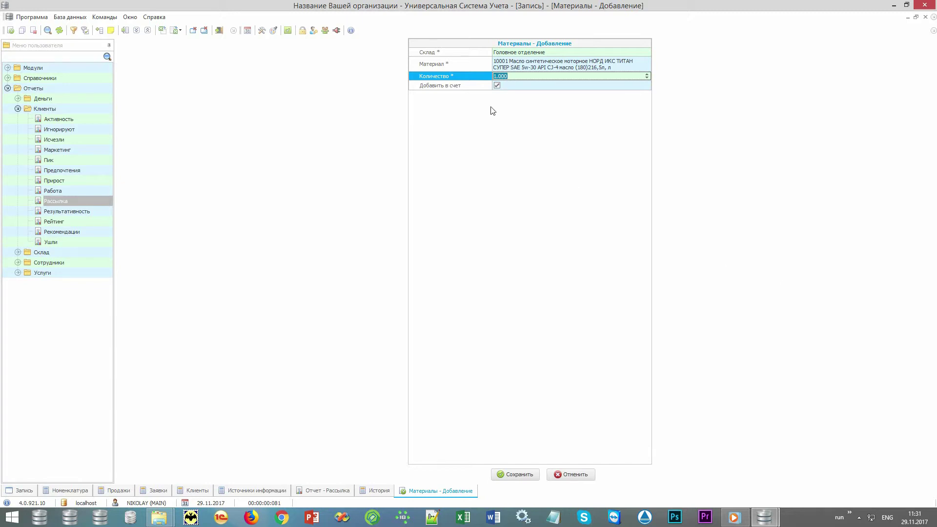
click(473, 87)
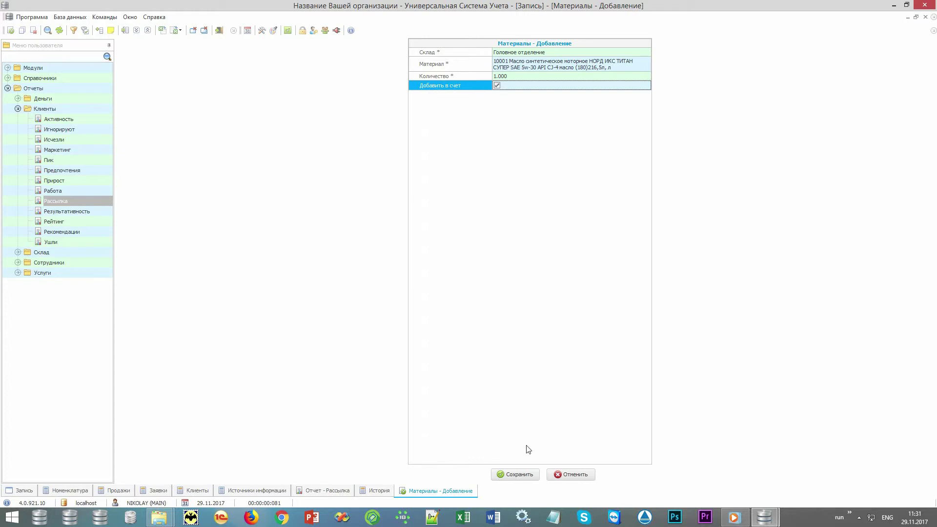
click(521, 474)
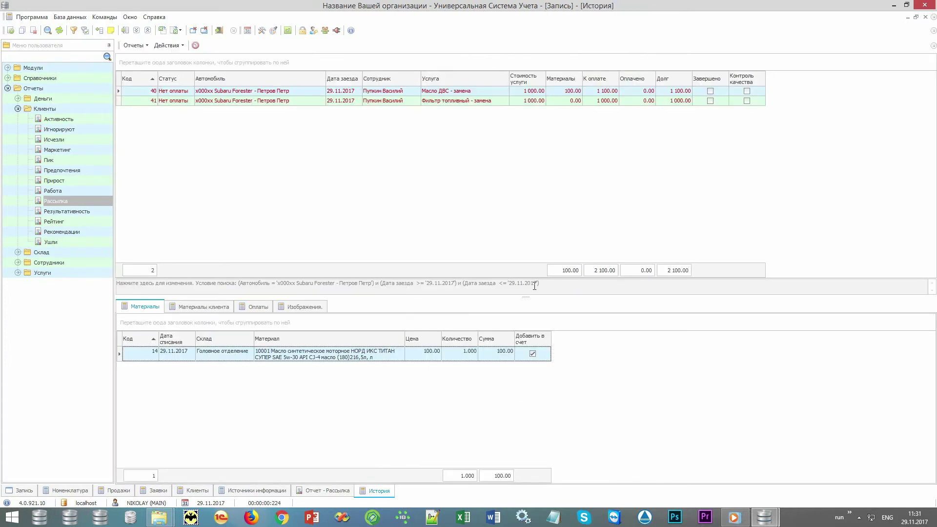
Step: Check the materials, service cost and amount due for the Масло ДВС - замена service
click(555, 92)
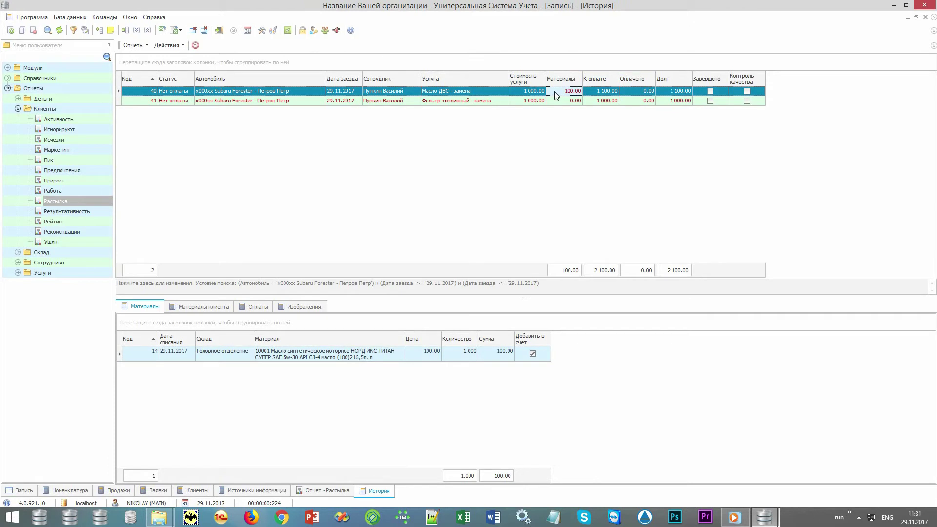
click(525, 94)
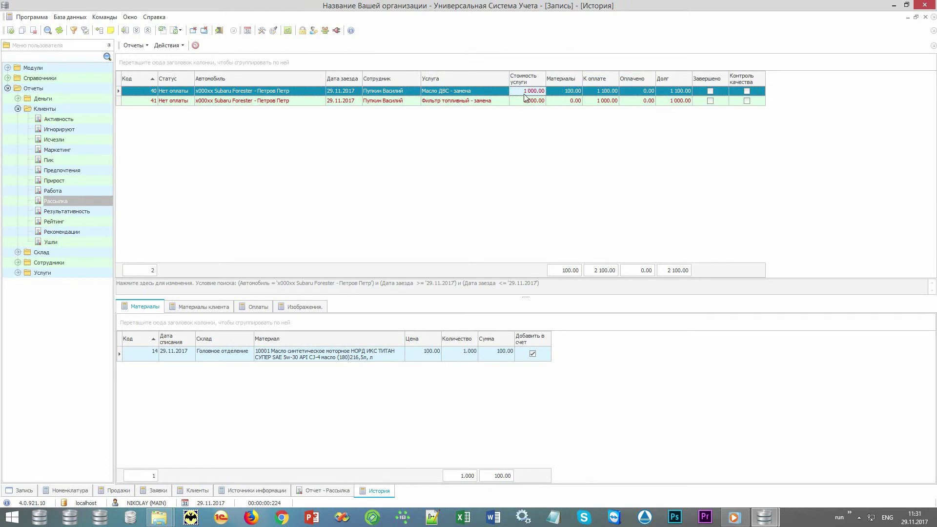
click(560, 94)
click(589, 92)
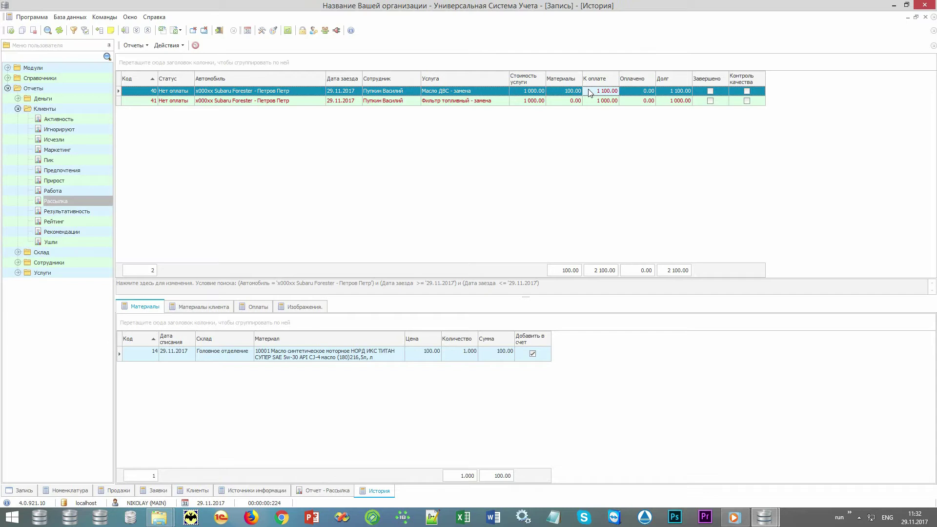
Step: Record the client's own material for the Фильтр топливный - замена service: Некий фильтр, quantity 1, unit шт
click(483, 102)
click(205, 308)
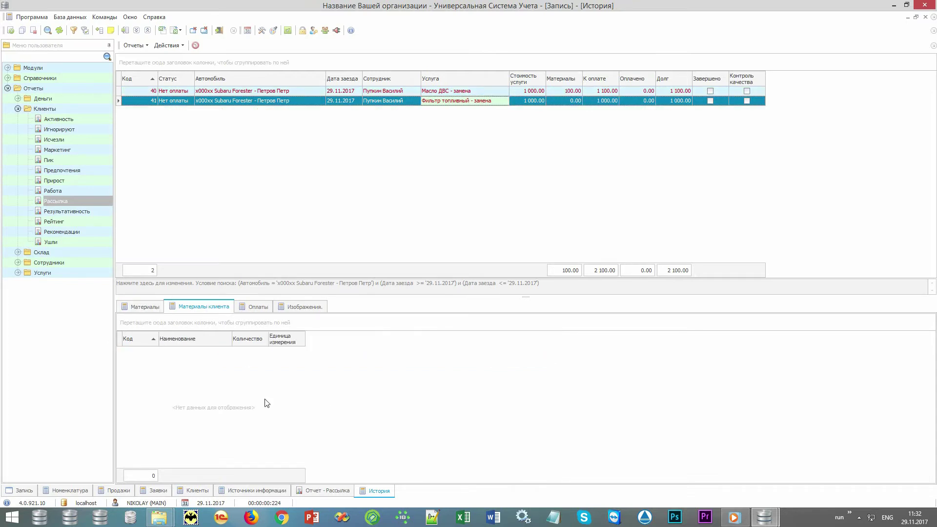
right_click(290, 428)
click(323, 221)
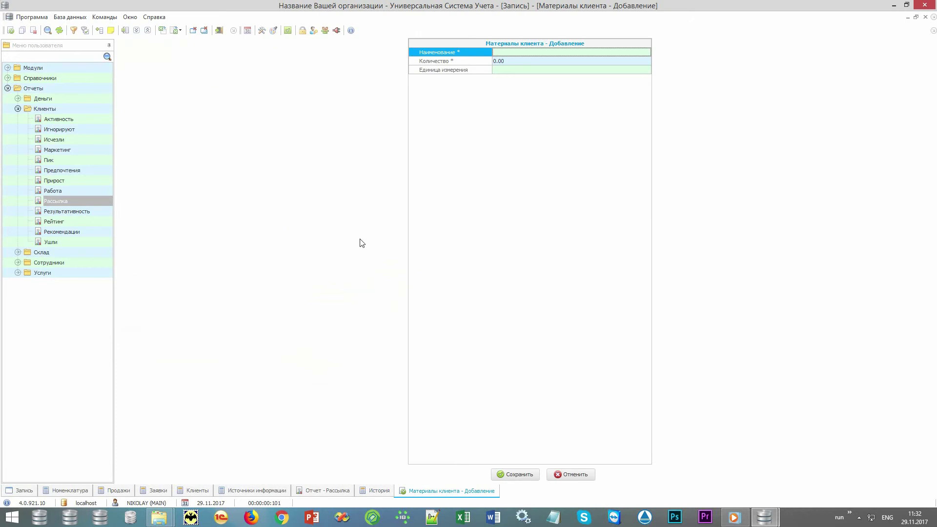
key(alt+shift)
text(Некий фильтр)
key(Return)
text(1)
key(Return)
text(ш)
key(Return)
key(alt+shift)
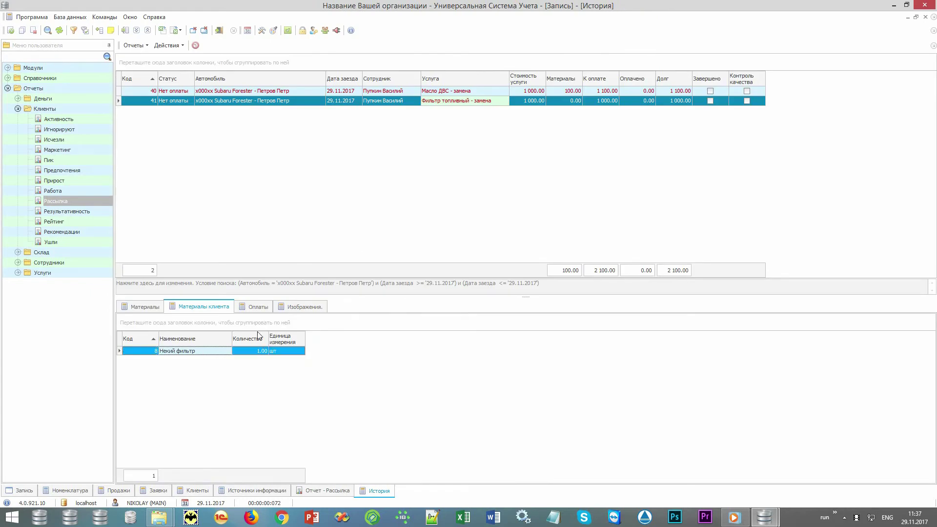
Step: Process the visit's payment of 2100 for both services, dated 29.11.2017, with Наличные as the payment method and no receipt printed
click(631, 102)
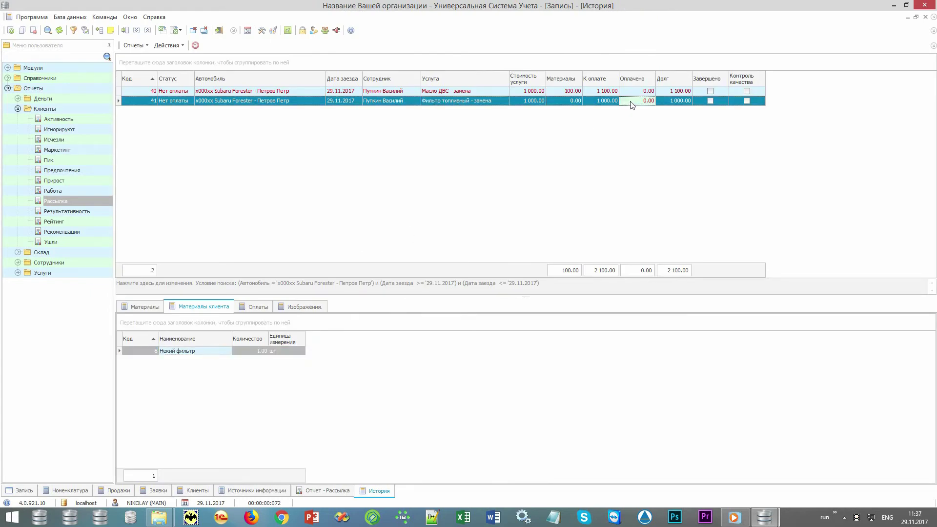
click(636, 92)
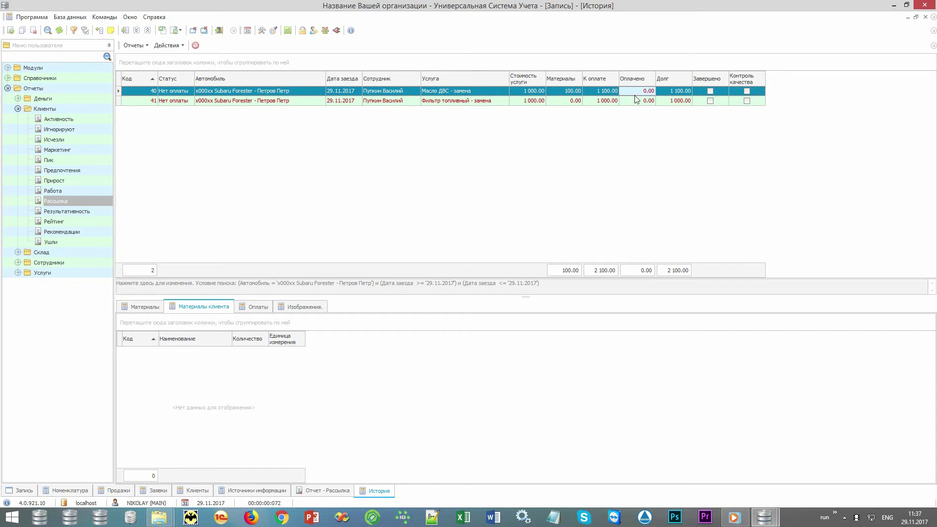
click(635, 101)
click(168, 45)
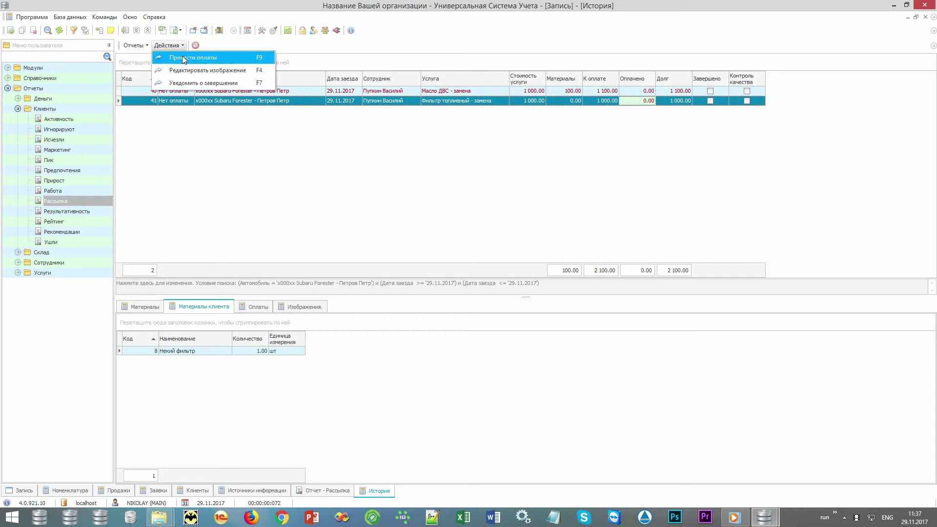
click(226, 54)
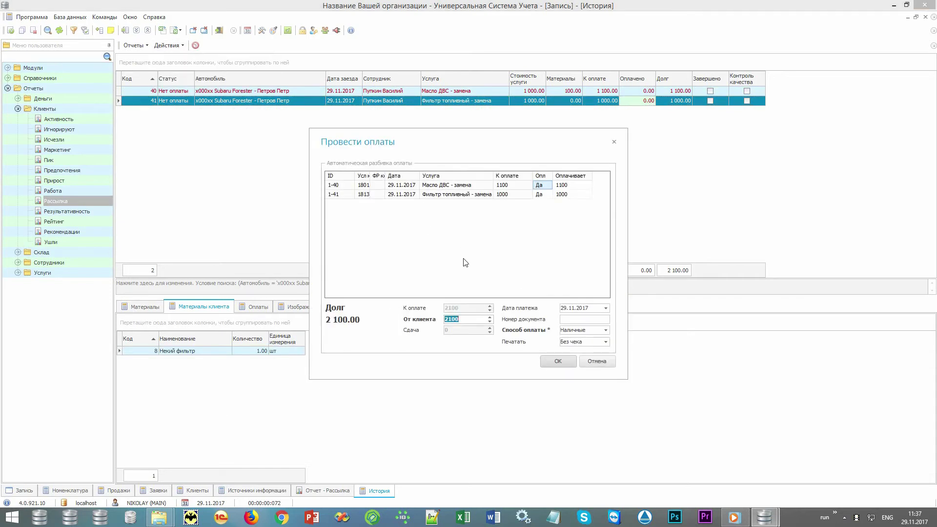
click(606, 330)
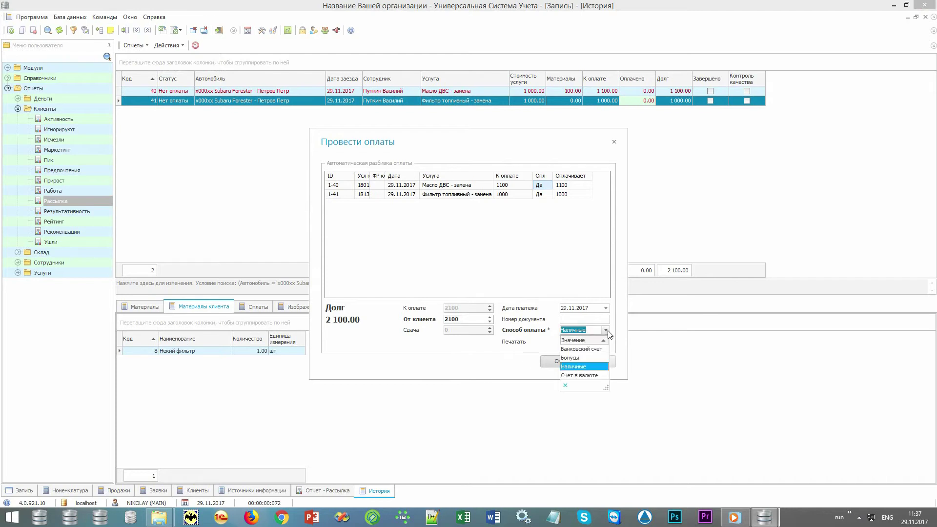
click(596, 362)
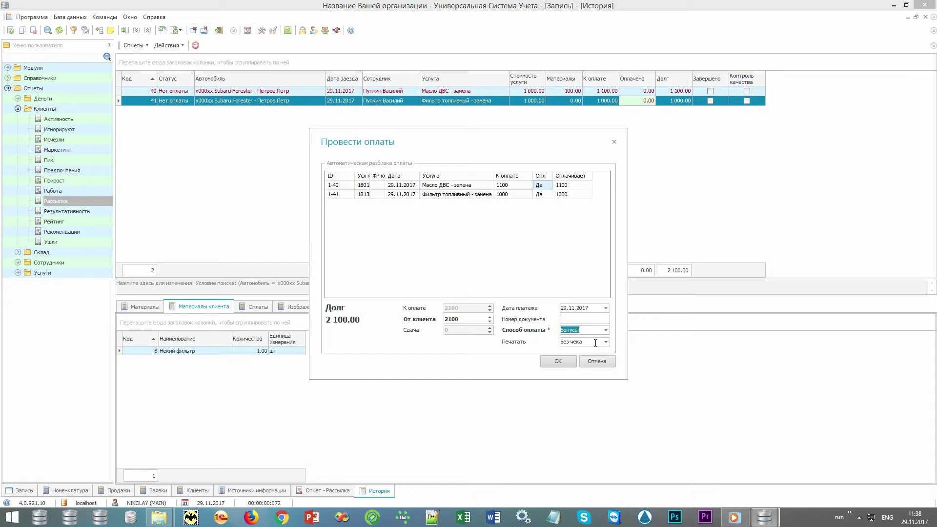
click(606, 330)
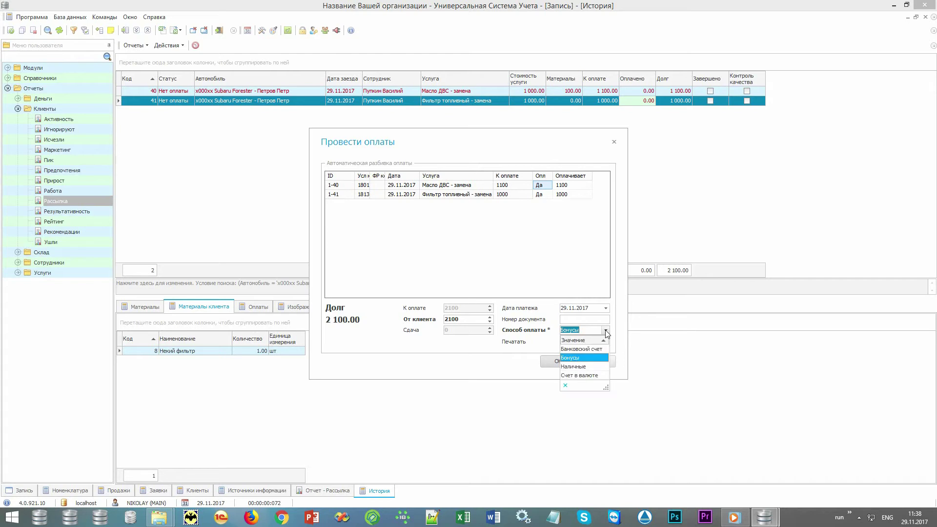
click(591, 367)
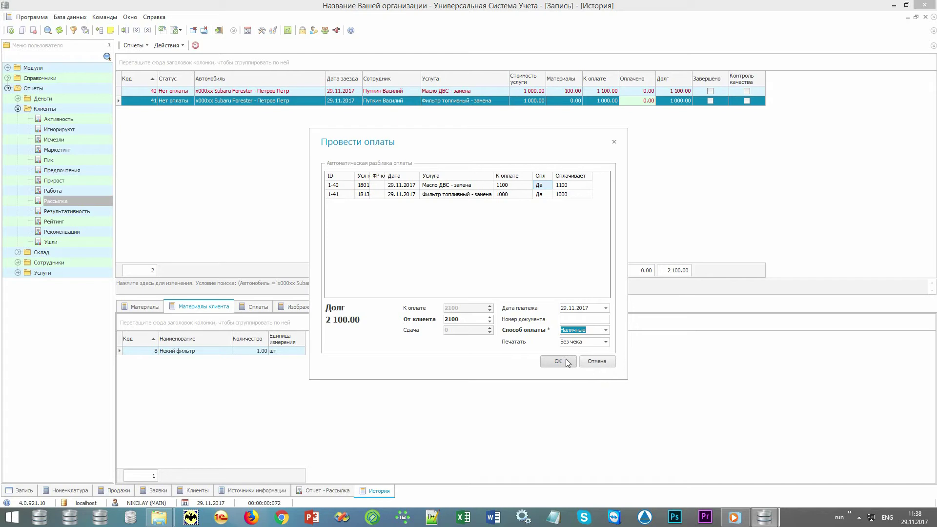
click(567, 361)
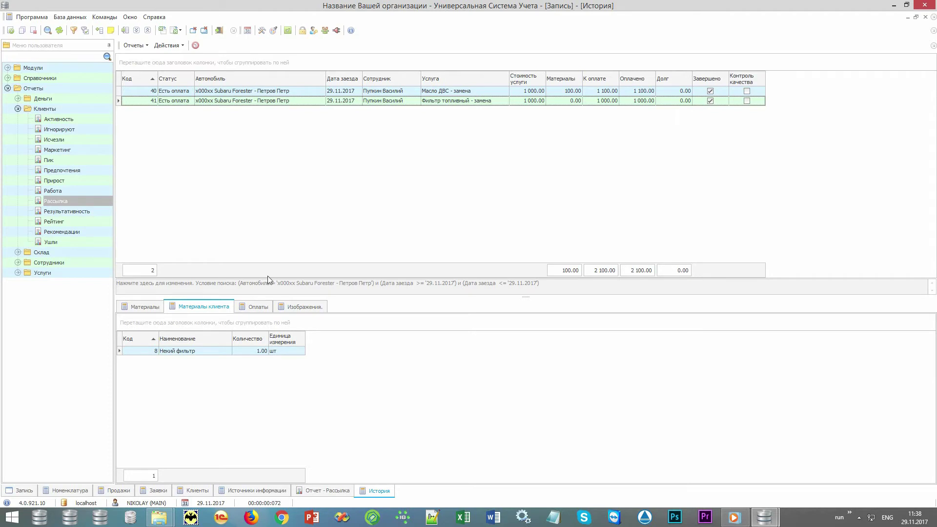
Step: Check the recorded payments for both the fuel filter replacement and the engine oil change
click(259, 307)
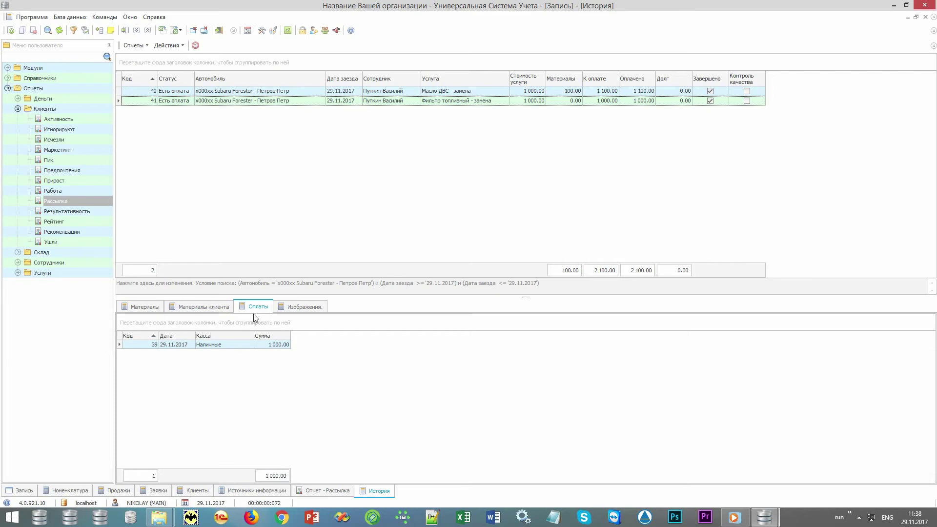
click(233, 345)
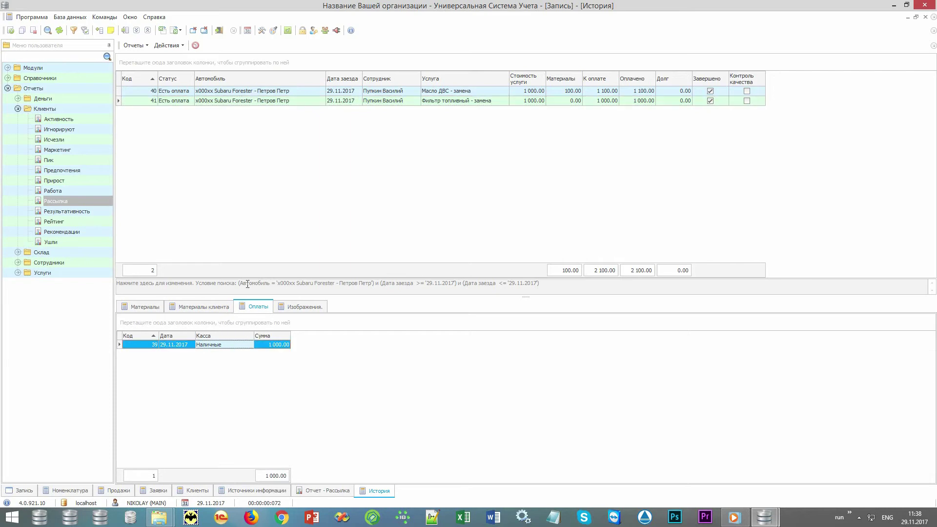
click(450, 92)
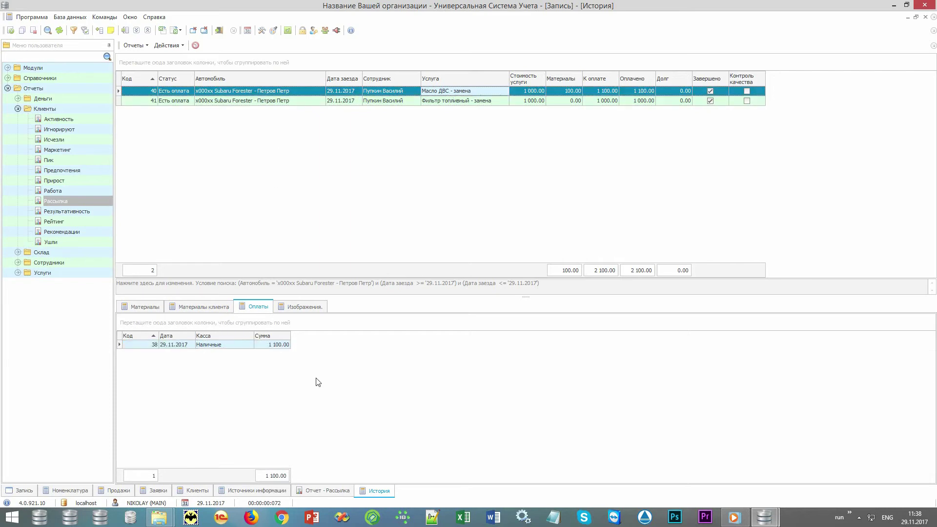
click(236, 347)
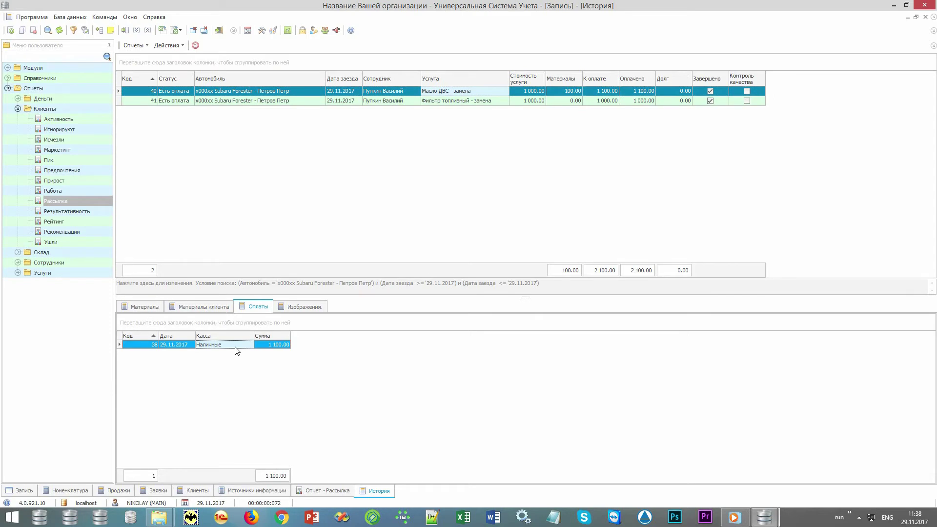
Step: Generate the Квитанция for the visit, examine its services, materials and payment lines, and close the report
click(132, 46)
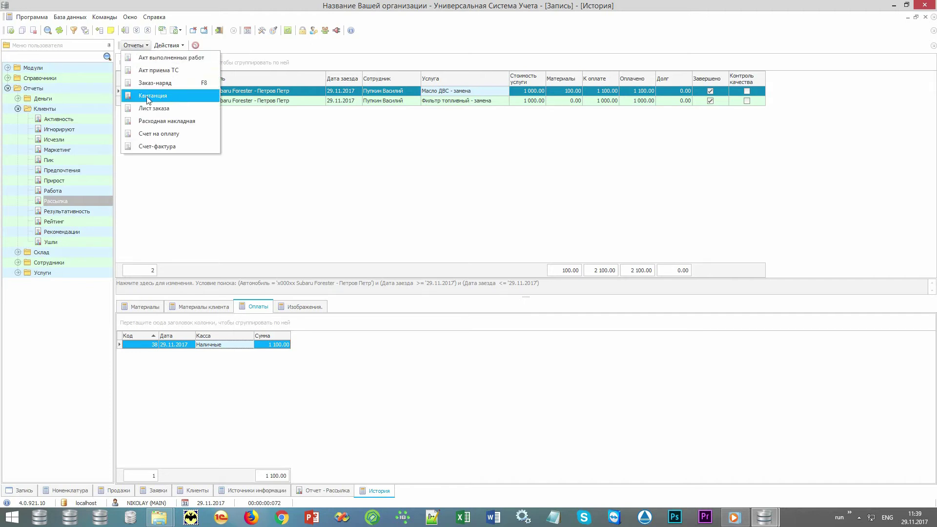
click(180, 96)
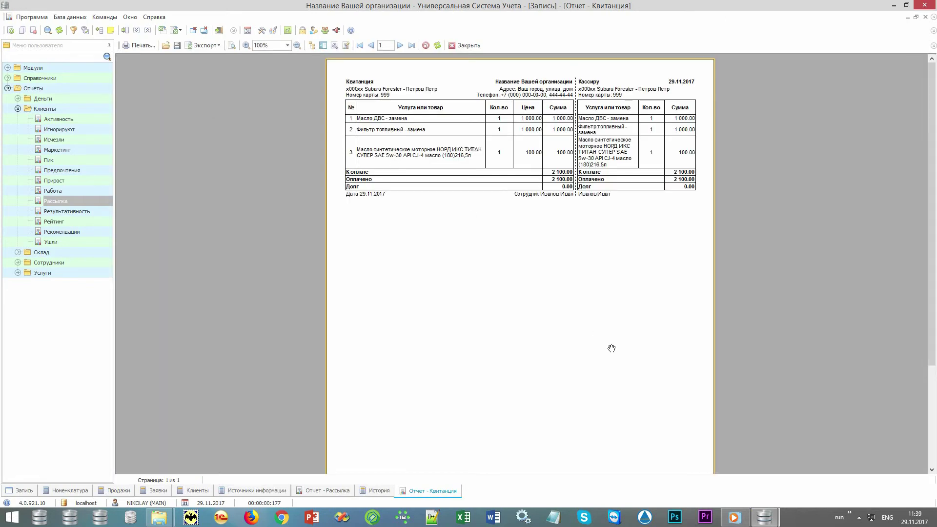
scroll(612, 349, up, 3)
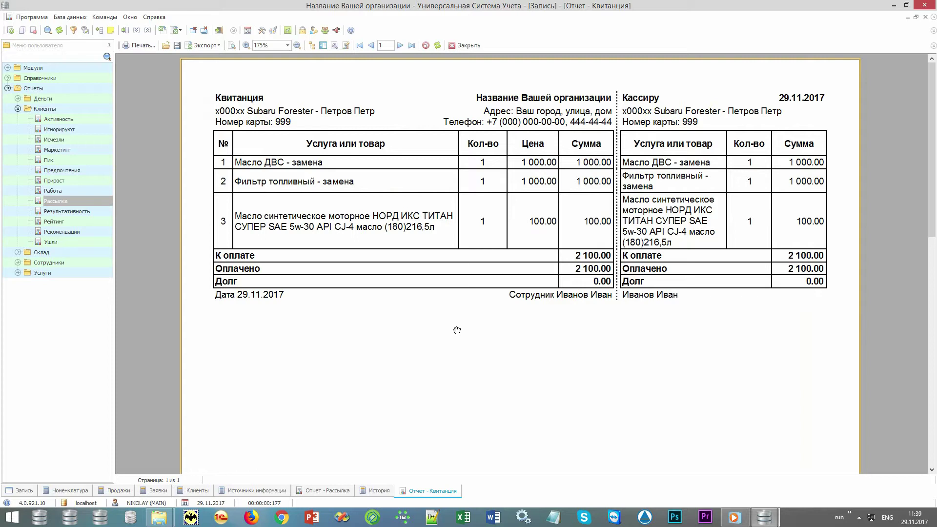
click(467, 46)
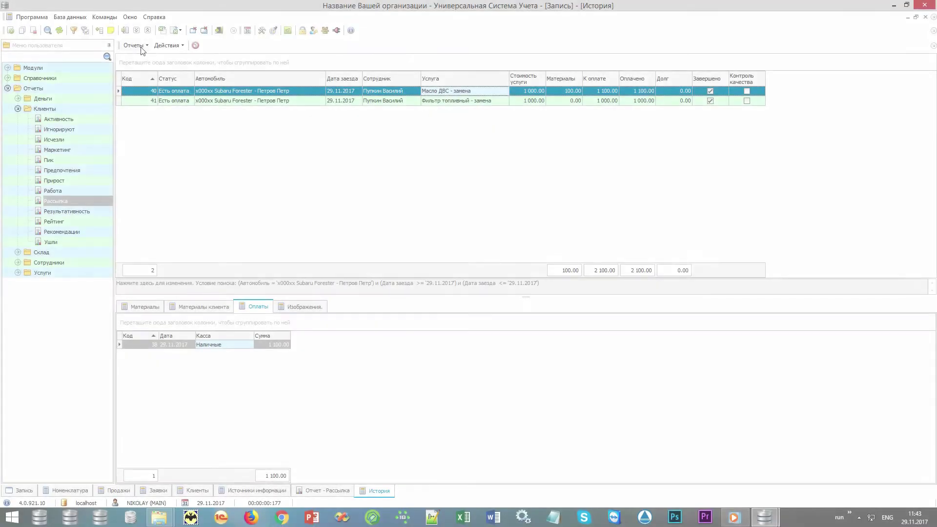
click(143, 45)
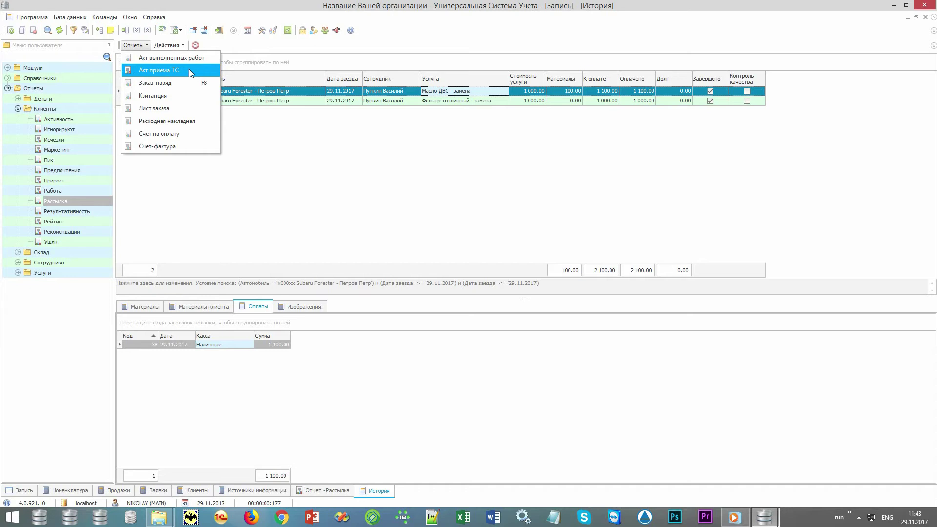
click(439, 165)
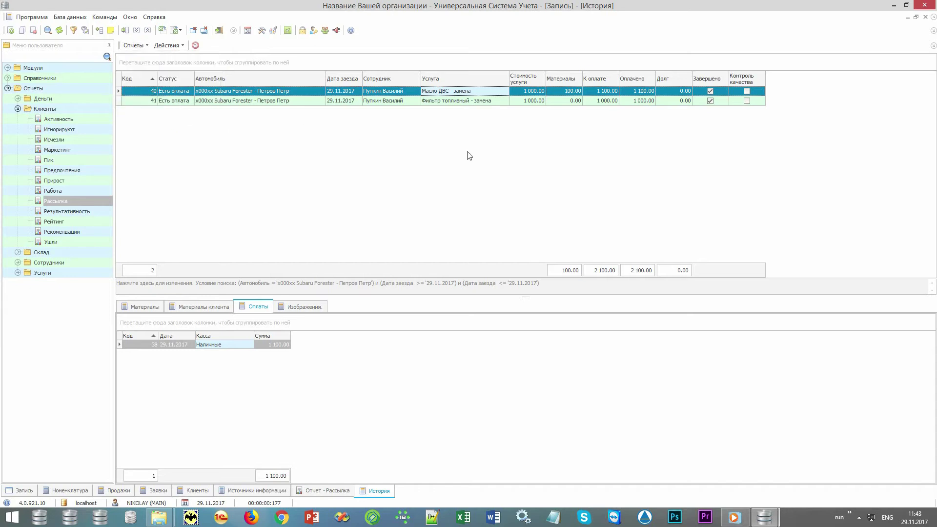
Step: Open the Масло ДВС - замена visit record for editing and set the current mileage to 9050 and the fuel level to 50%
double_click(495, 95)
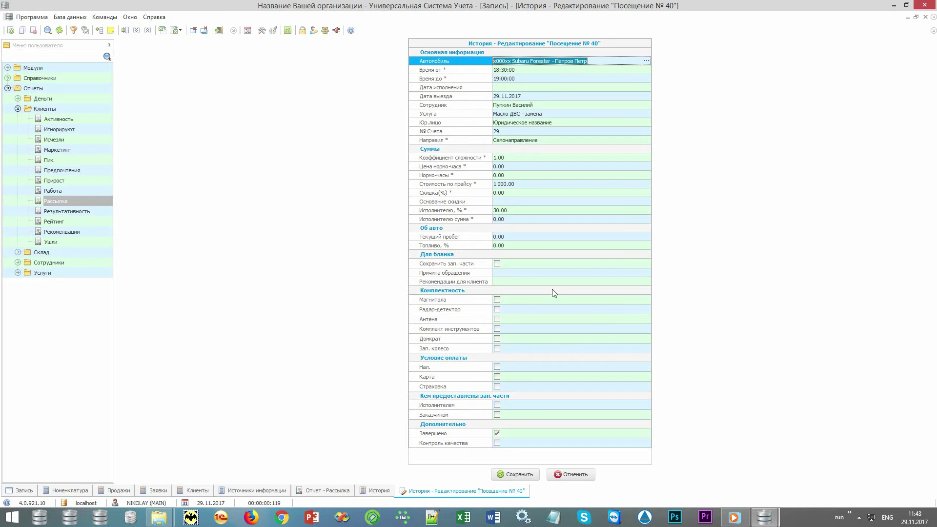
click(533, 236)
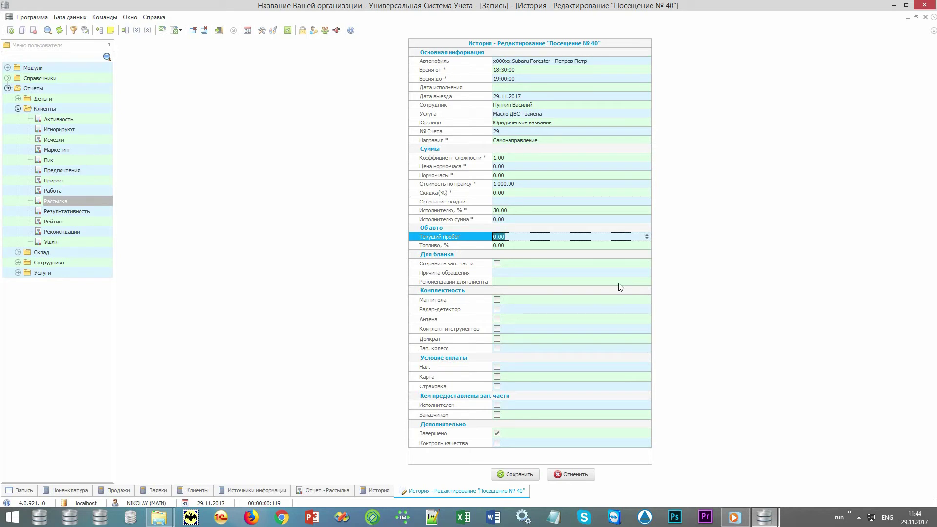
text(9050)
key(Tab)
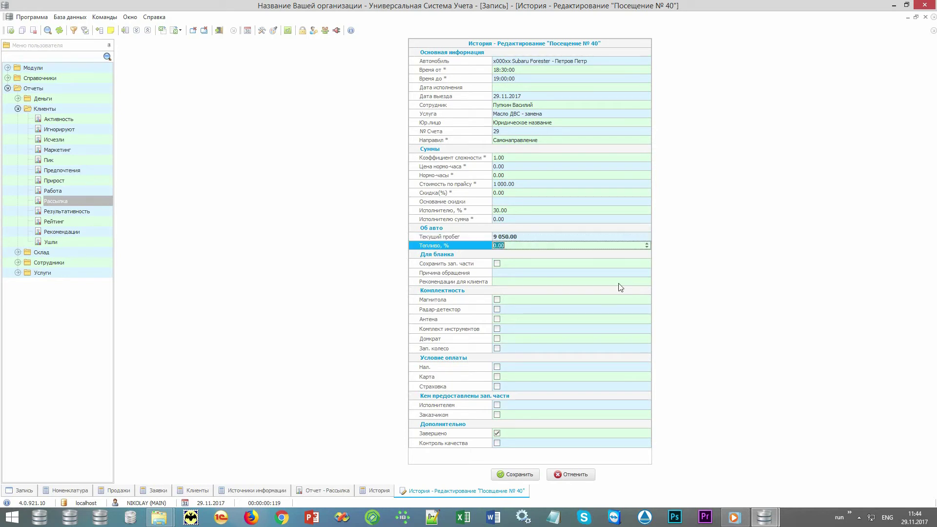
text(50)
key(Tab)
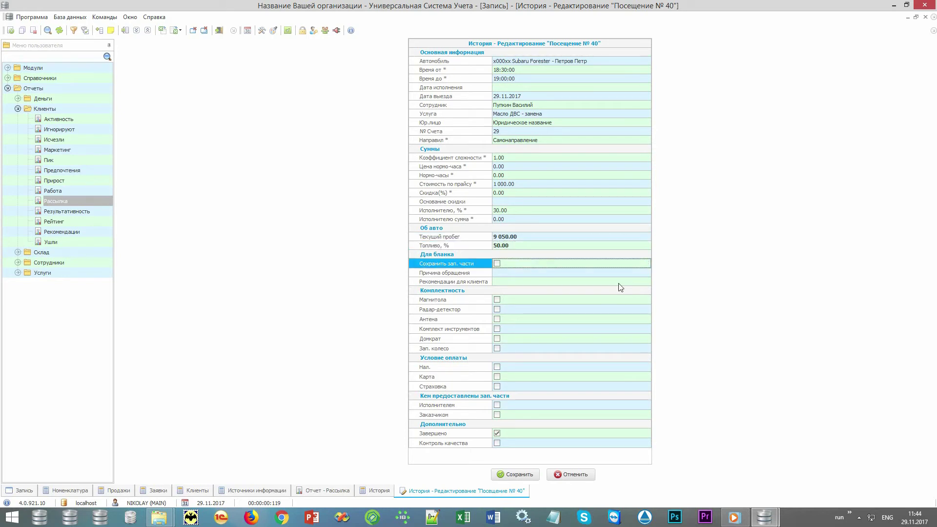
Step: Enter Некая причина as the visit's Причина обращения and Рекомендации as the recommendations for the client
key(Tab)
key(alt+shift)
text(Н)
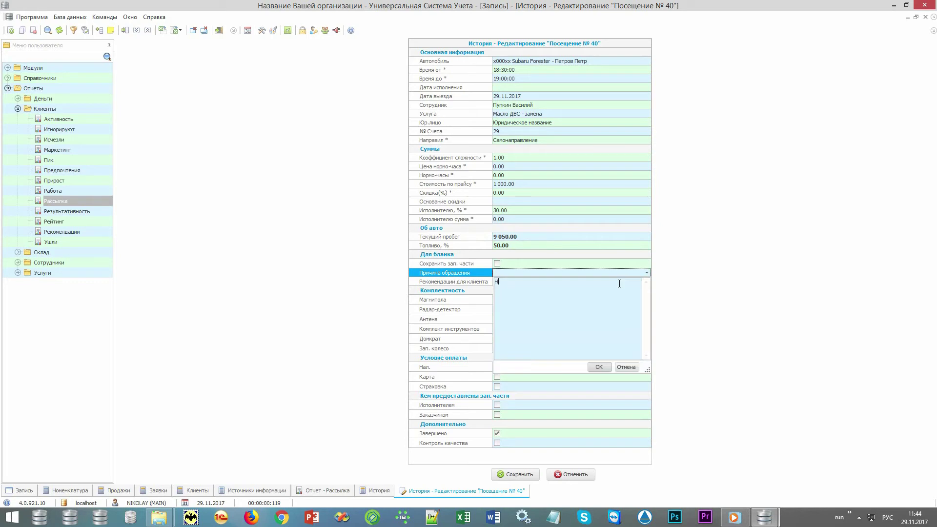
text(екая причина)
key(Return)
key(Tab)
text(Ре)
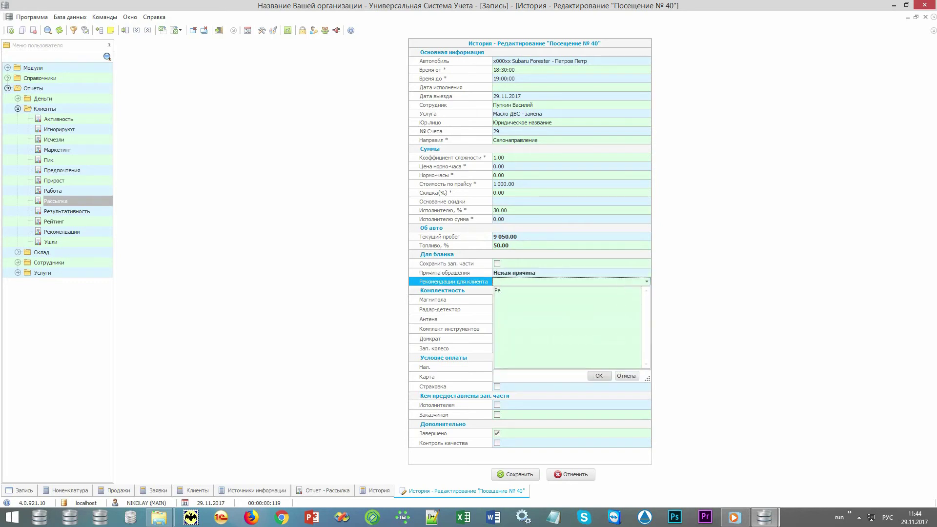
text(комендации)
key(Return)
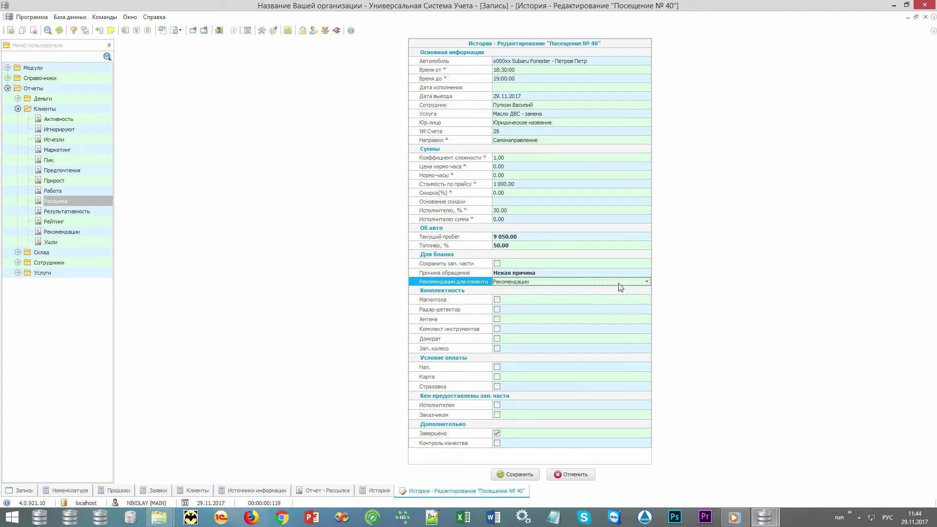
Step: Mark Магнитола, Радар-детектор and Антена as present, set Нал. as the payment condition, and save the visit record
key(Tab)
key(space)
key(Tab)
key(space)
key(Tab)
key(space)
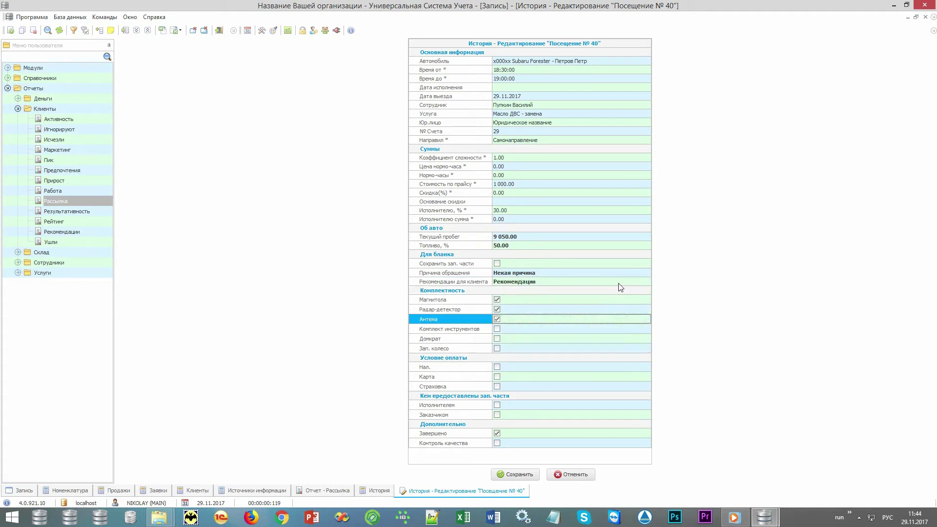
click(497, 368)
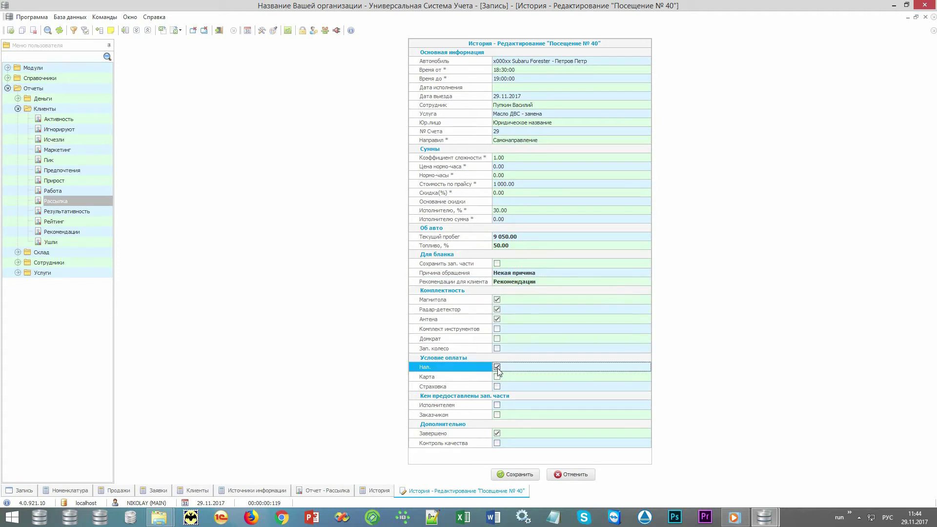
click(519, 474)
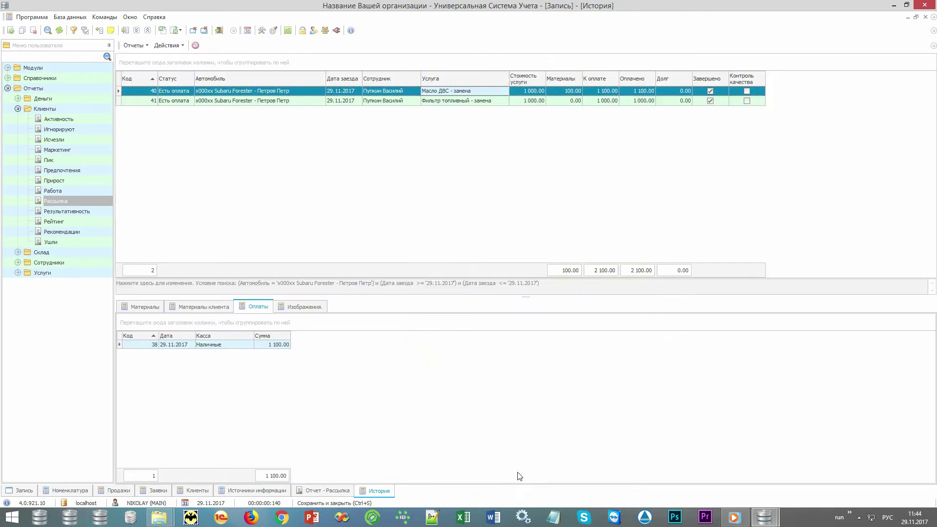
Step: Edit the visit's car image in Paint, marking damage with crosses at the car's rear end and rear side, and save the changes
click(168, 46)
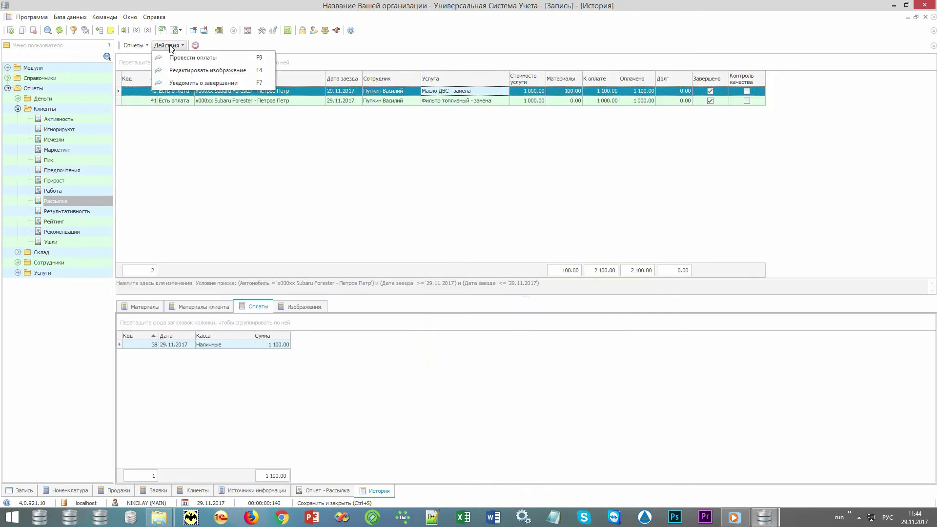
click(182, 71)
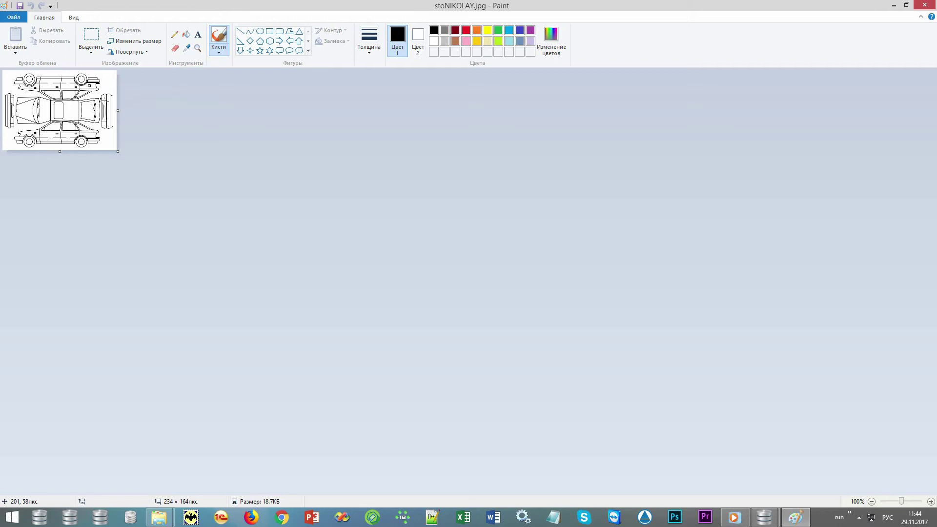
mouse_move(101, 99)
mouse_down()
mouse_move(109, 103)
mouse_move(86, 142)
mouse_up()
click(925, 10)
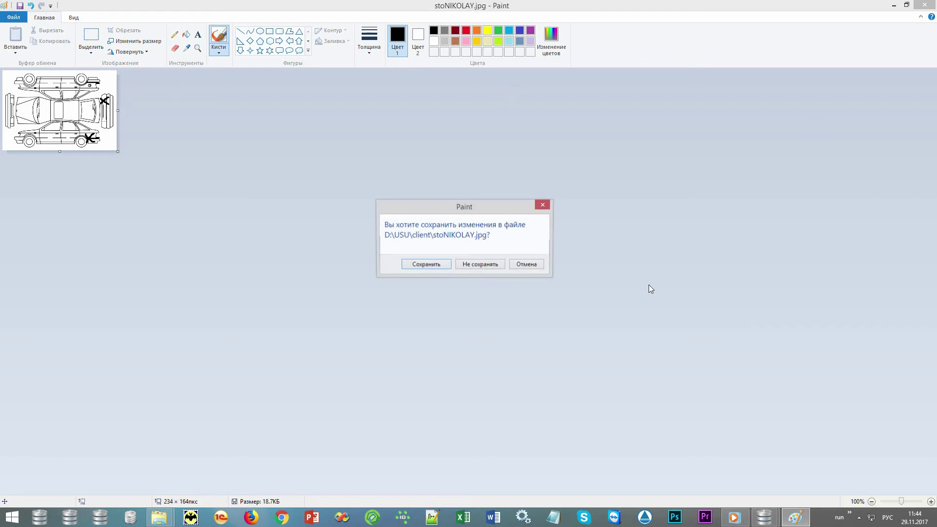
click(426, 265)
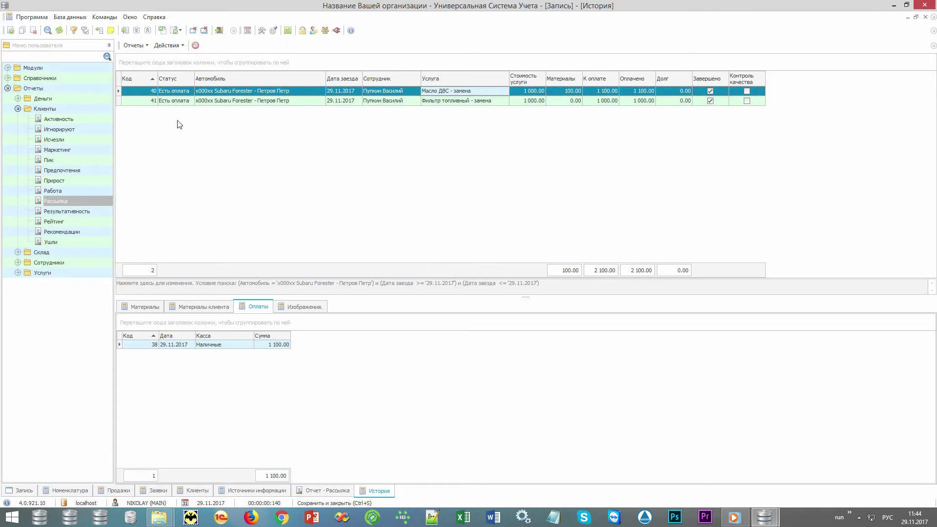
Step: Generate the Акт приема ТС for the visit, examine its equipment, fuel, damage, reason and recommendation sections, and close the report
click(142, 48)
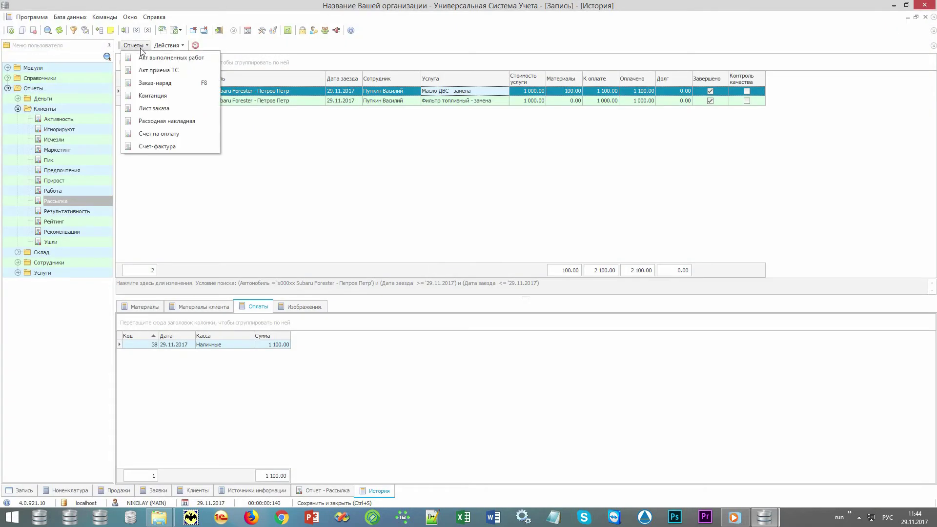
click(196, 71)
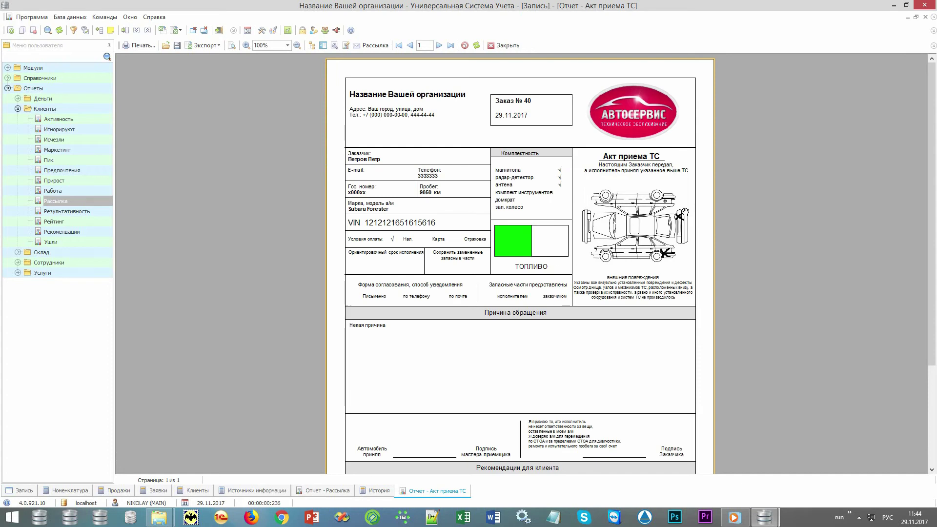
mouse_move(566, 345)
mouse_down()
mouse_move(557, 155)
mouse_move(564, 353)
mouse_up()
scroll(508, 310, down, 3)
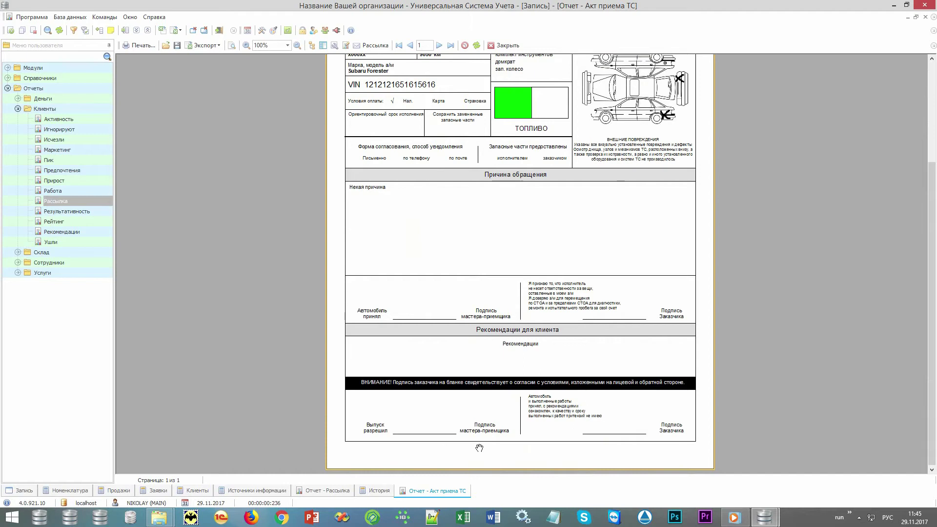
drag(530, 204, 535, 367)
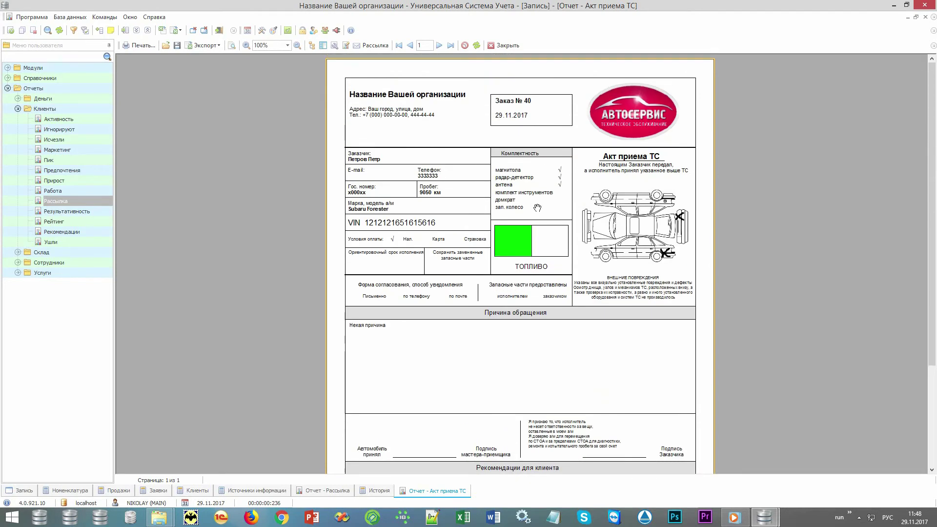
click(508, 46)
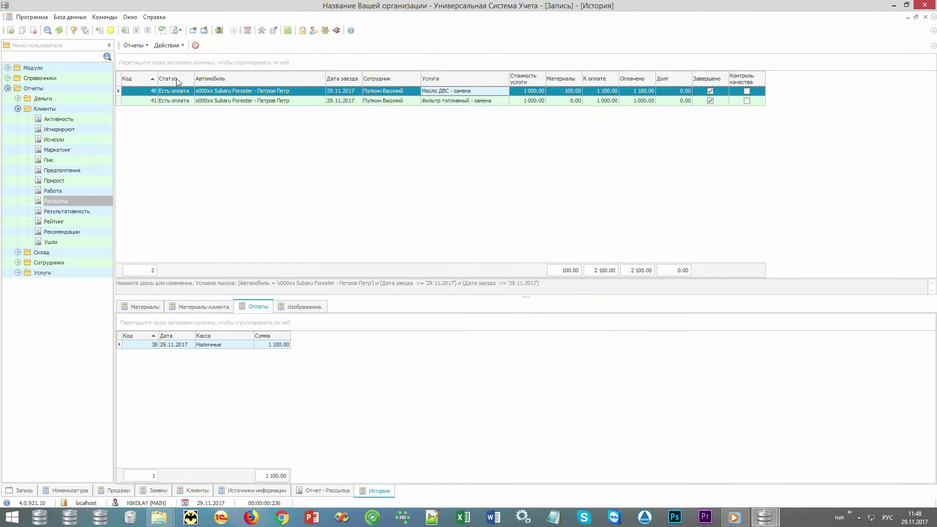
Step: Generate the Заказ-наряд and the Лист заказа for the visit, examining and closing each document
click(141, 46)
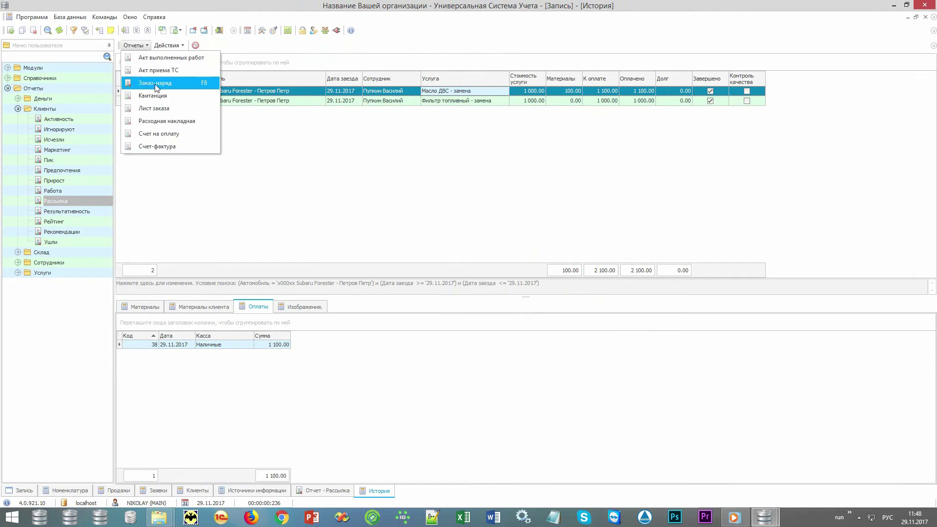
click(177, 84)
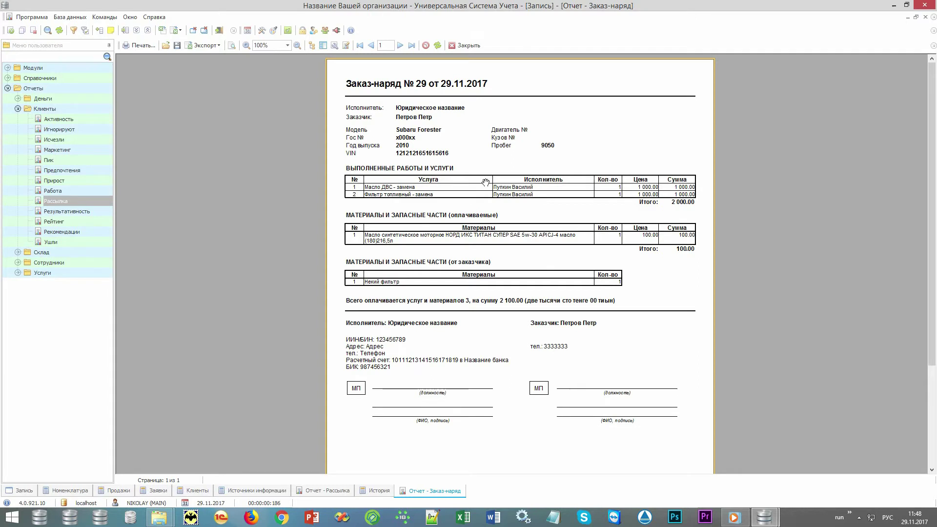
click(464, 46)
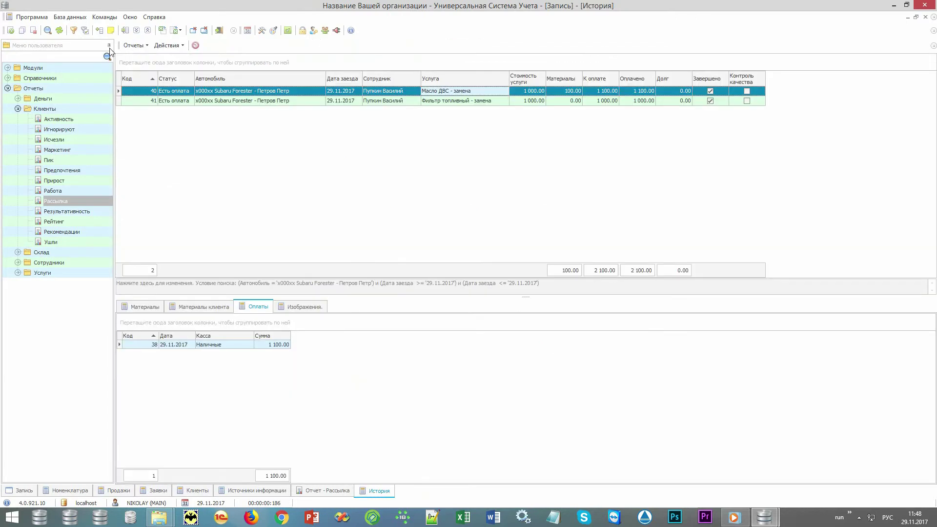
click(136, 45)
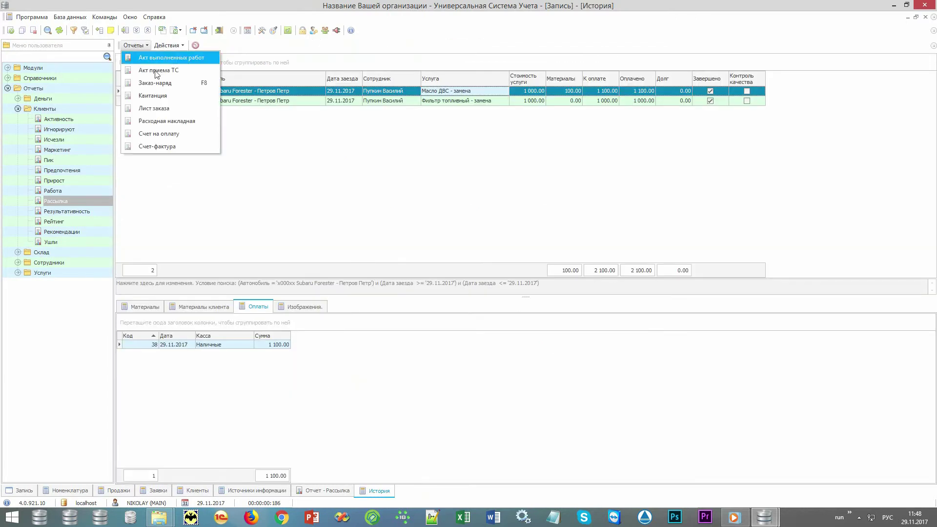
click(178, 110)
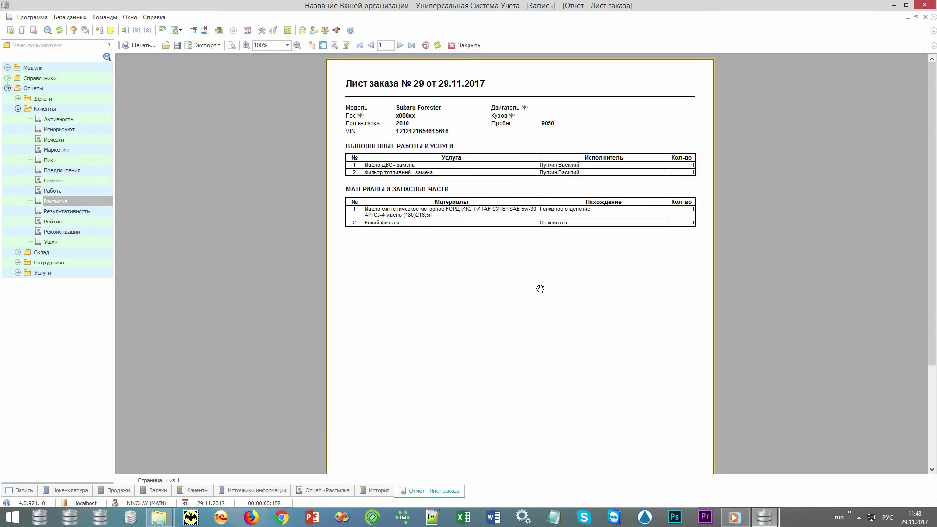
click(467, 45)
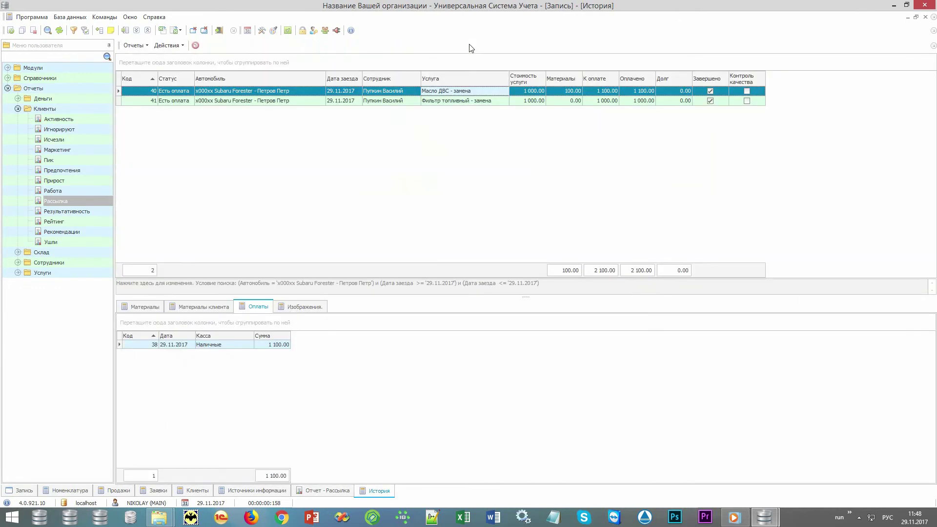
Step: Generate the Счет на оплату and the Расходная накладная for the visit, viewing and closing each document
click(144, 47)
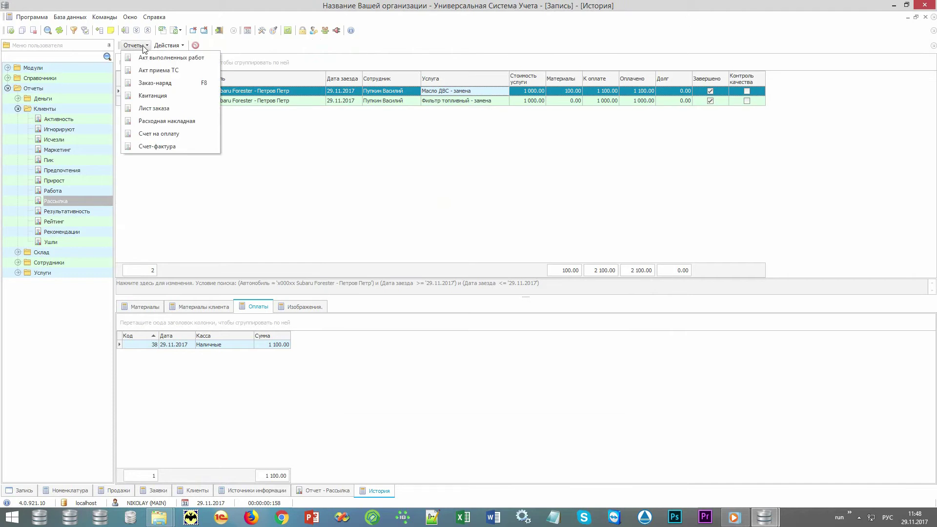
click(161, 134)
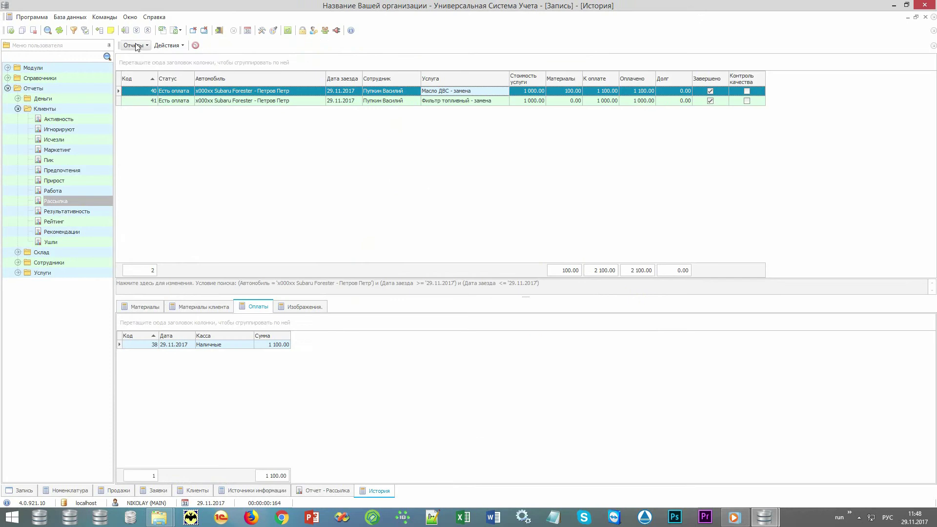
click(134, 45)
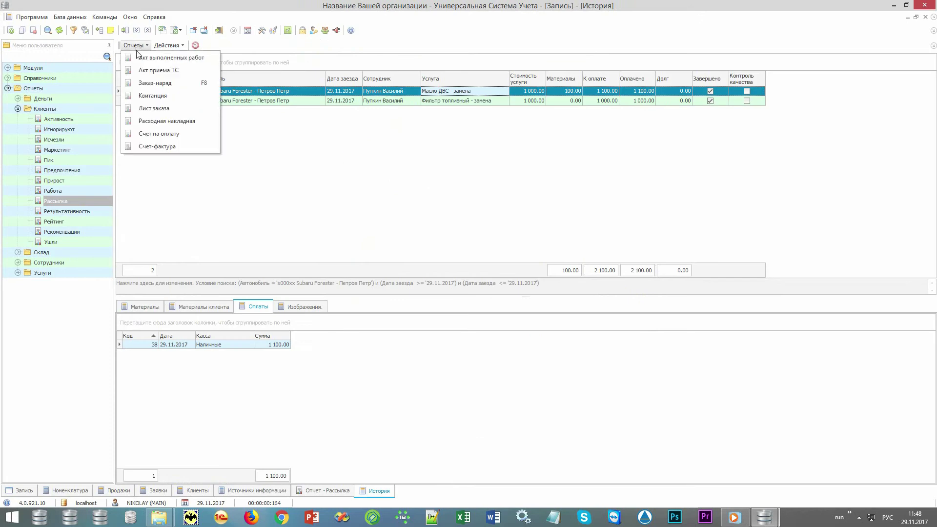
click(166, 120)
key(Escape)
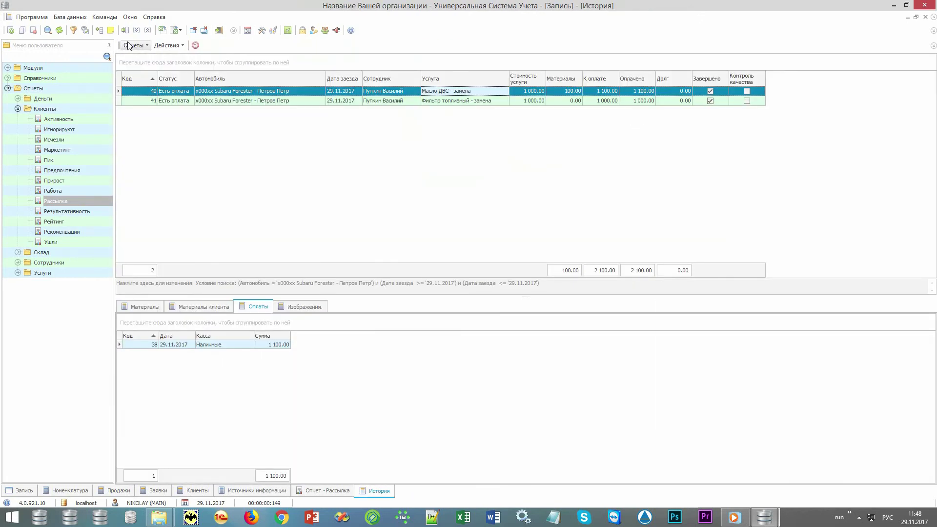
Step: Generate the Акт выполненных работ for the visit, examine its list of services, and close the report
click(134, 45)
click(134, 58)
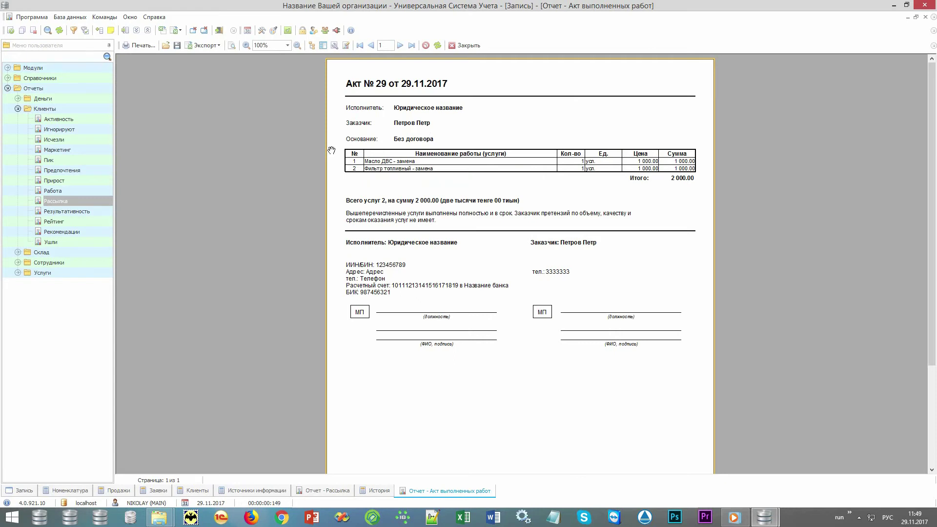
key(ctrl+F4)
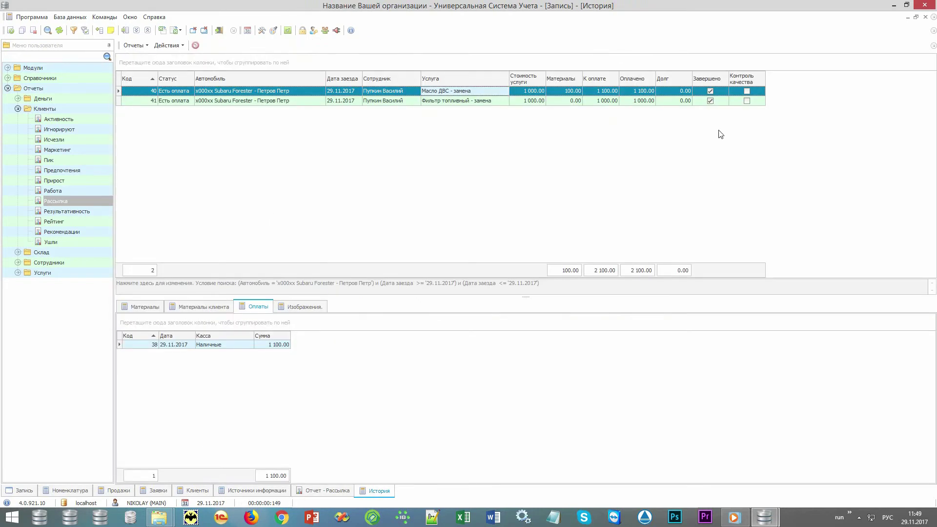
Step: Examine the Завершено and Контроль качества flags of the two services and the Уведомить о завершении action
click(718, 101)
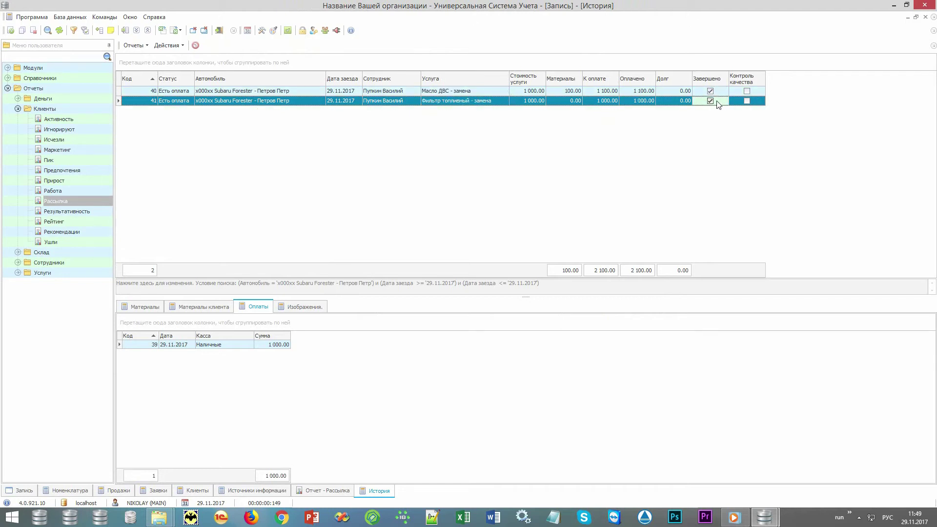
click(166, 47)
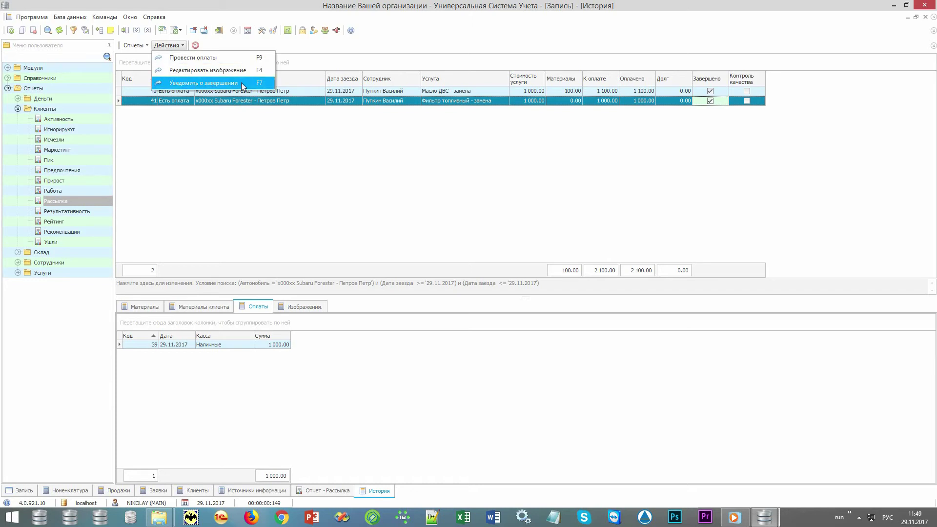
click(715, 167)
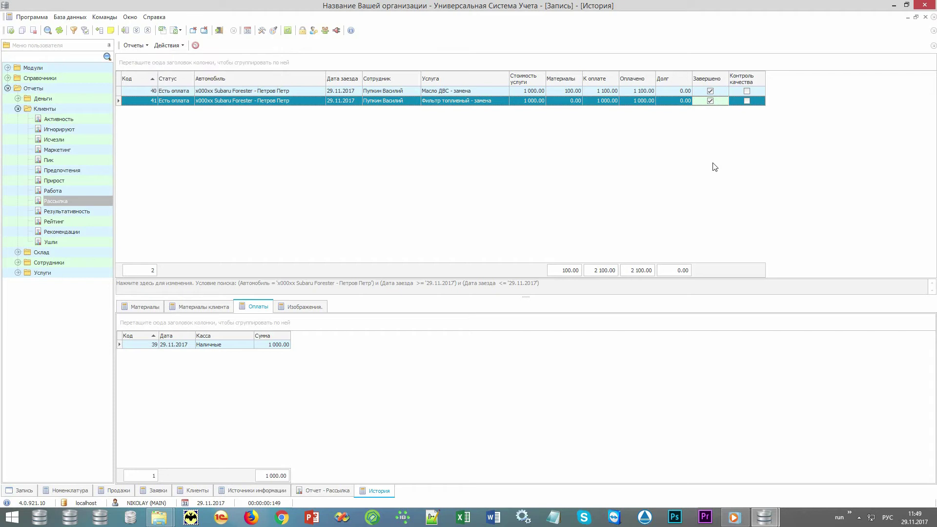
click(756, 90)
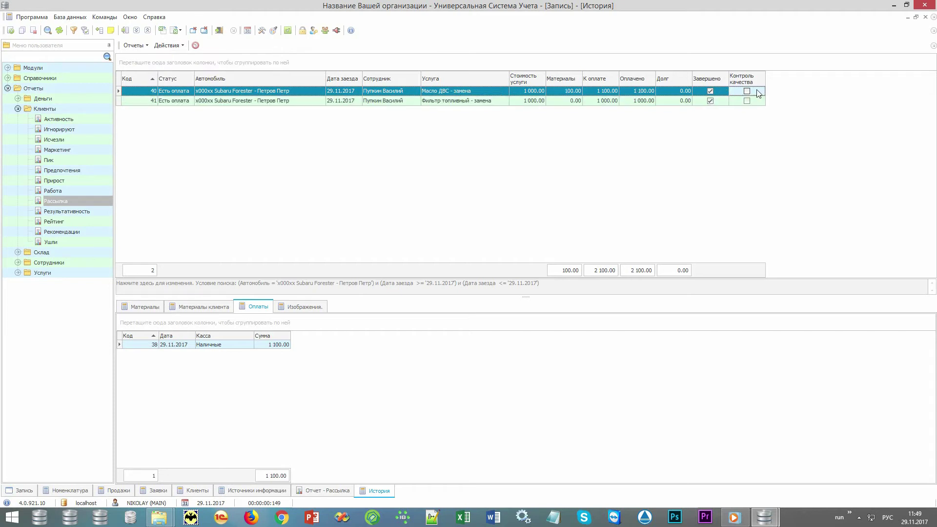
Step: Mark both of the visit's services, the engine oil and fuel filter replacements, as Контроль качества and save each record
double_click(758, 94)
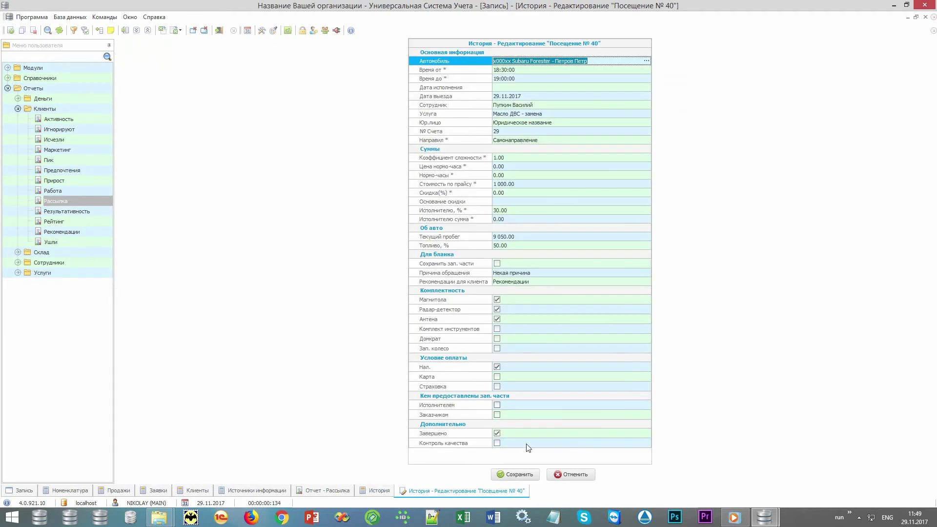
click(497, 442)
key(ctrl+s)
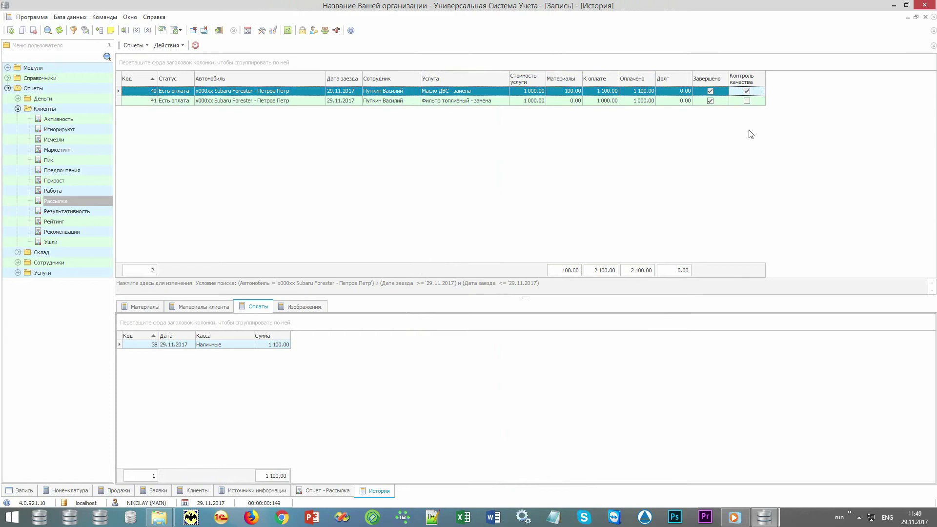
double_click(758, 100)
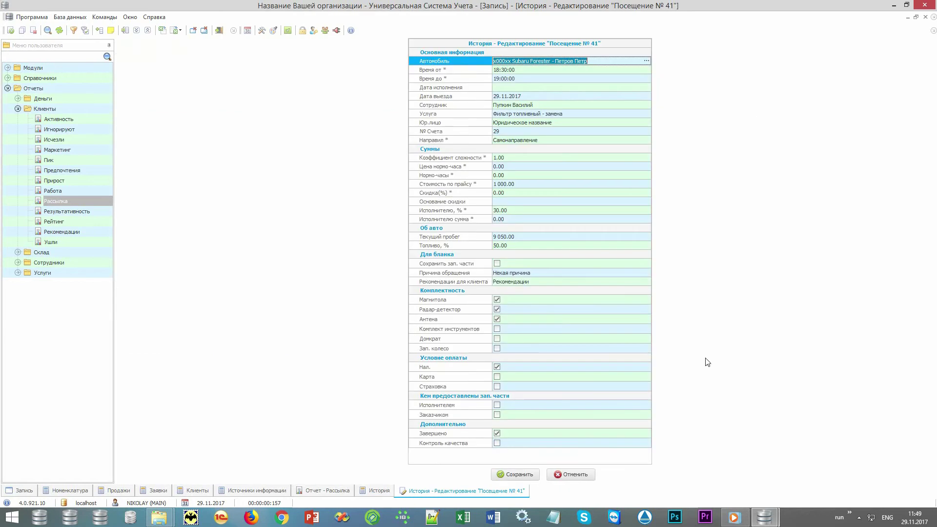
click(497, 442)
key(ctrl+s)
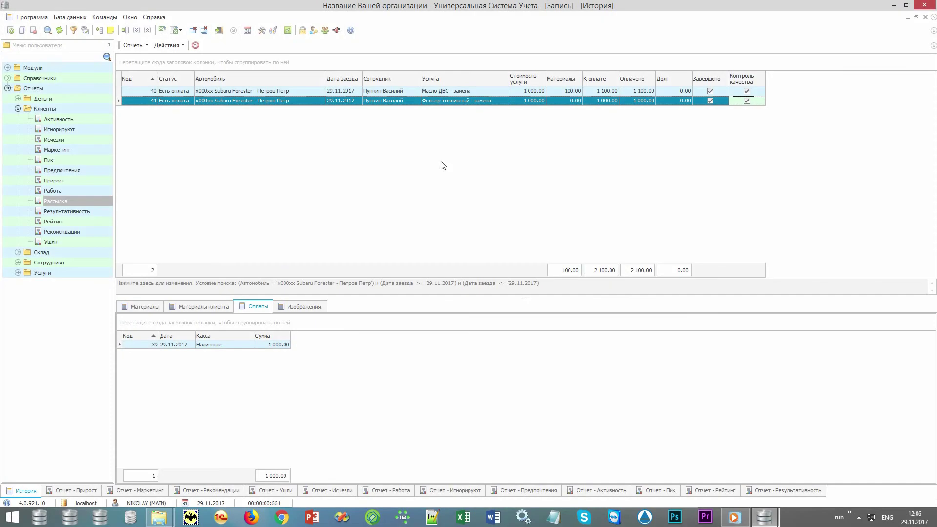
Step: Examine the reports available in the Деньги, Склад, Сотрудники and Услуги groups, leaving only the Клиенты group expanded
click(64, 92)
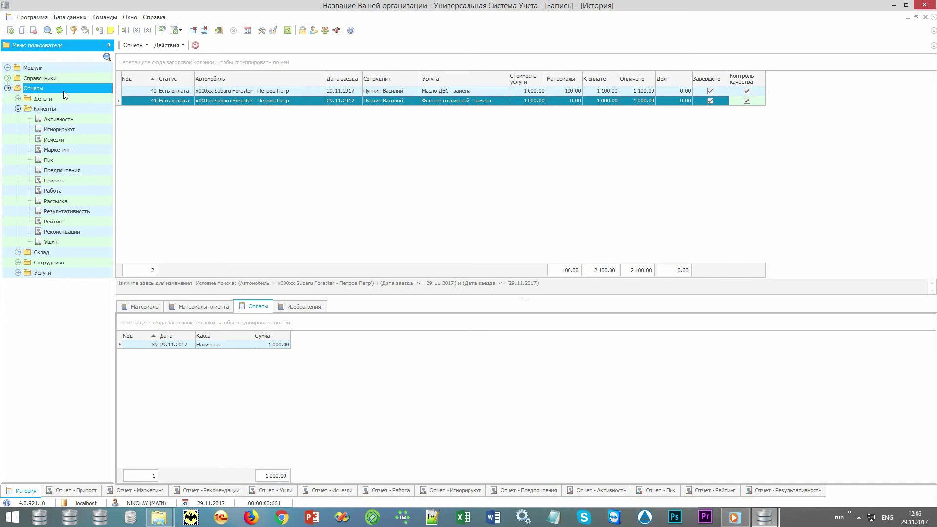
click(18, 273)
click(18, 263)
click(18, 252)
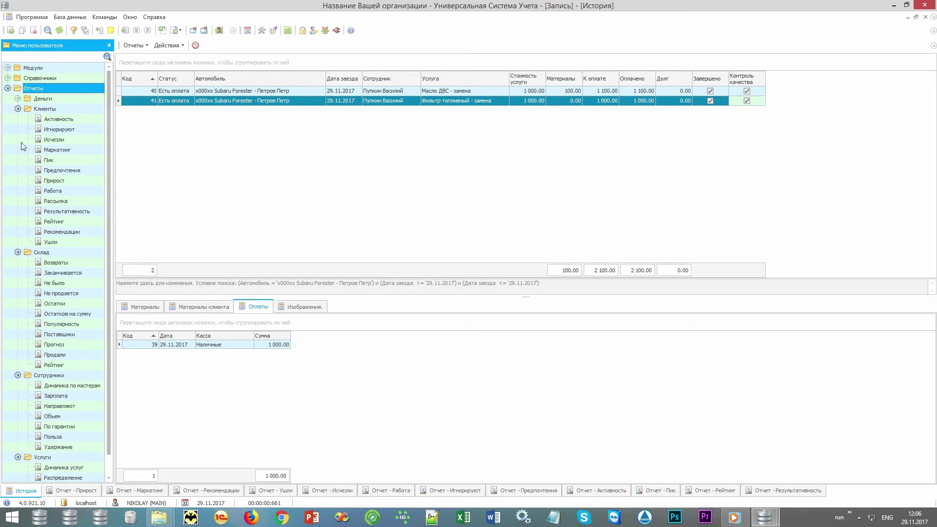
click(18, 98)
drag(108, 166, 120, 306)
scroll(54, 274, up, 5)
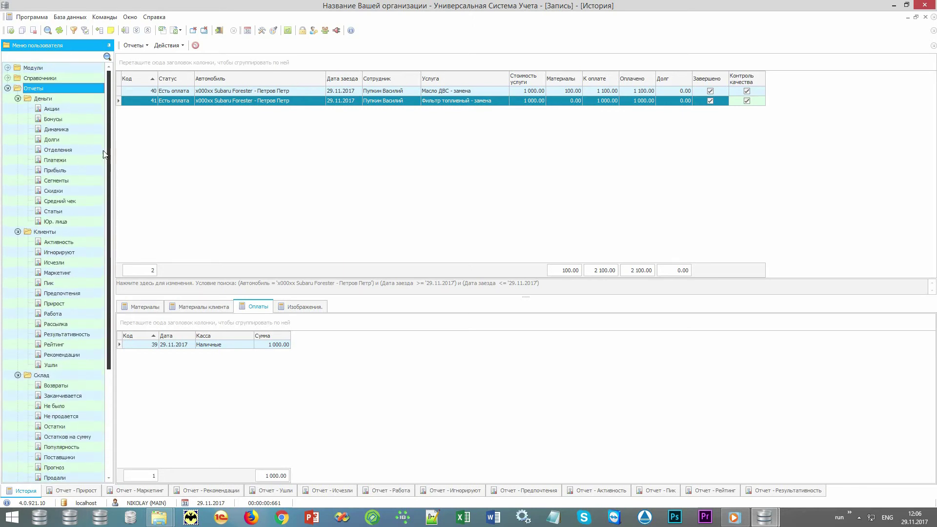
click(18, 98)
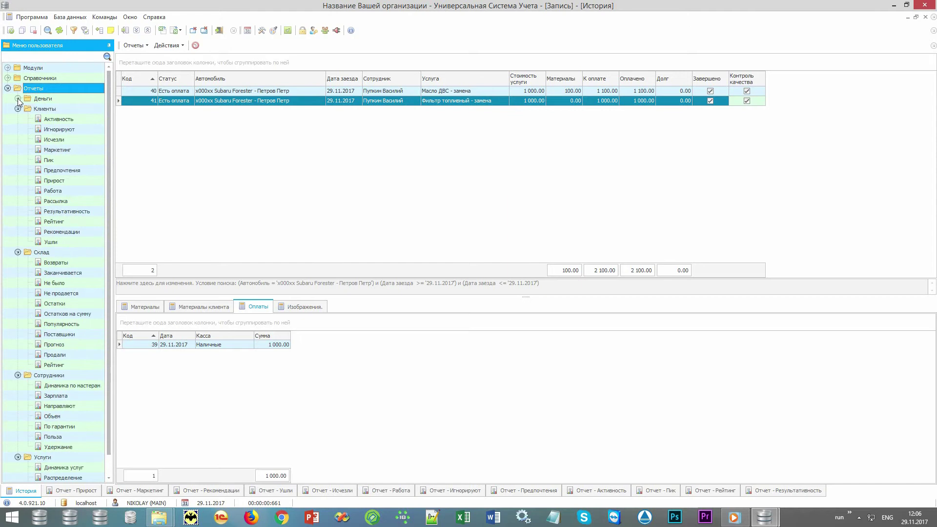
click(18, 253)
click(18, 263)
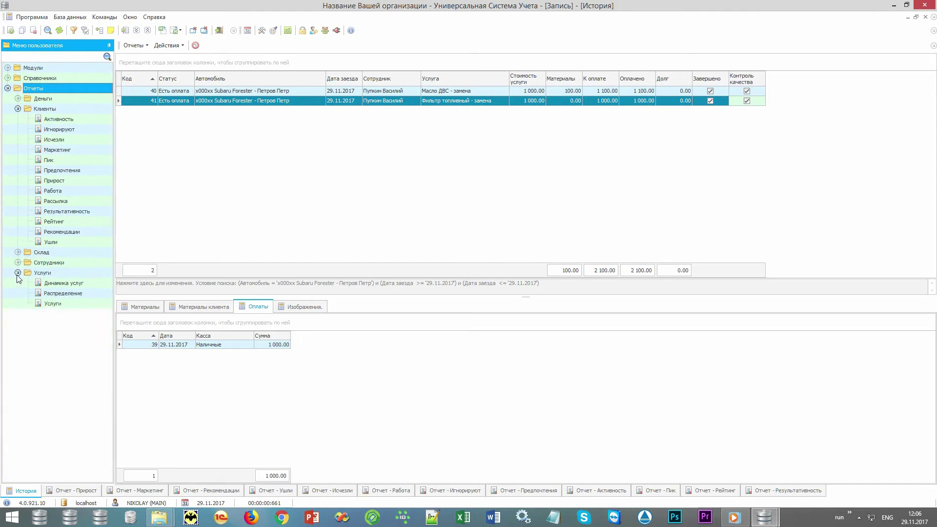
click(18, 273)
Step: Look through the list of client reports in the Клиенты group, from Активность to Ушли
click(70, 111)
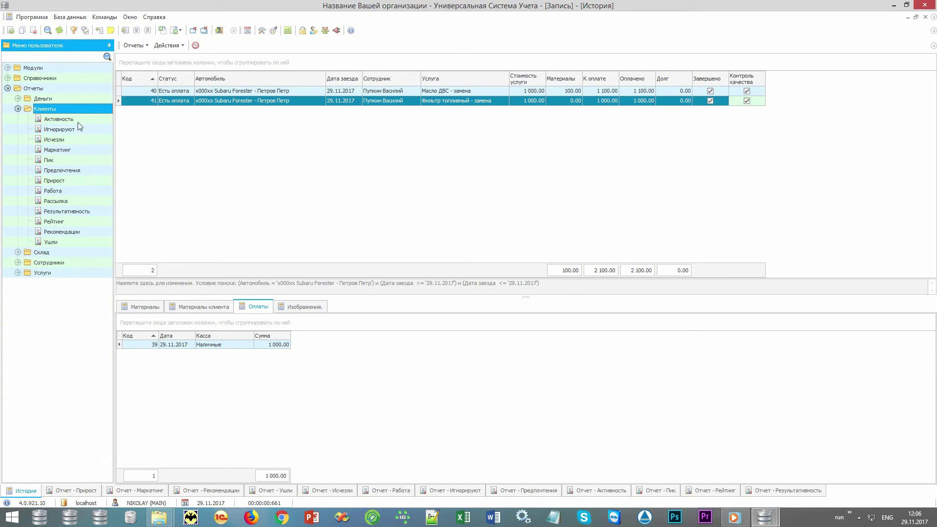
key(Down)
key(Down)
key(Down)
key(Down)
key(Down)
key(Down)
key(Down)
key(Down)
key(Down)
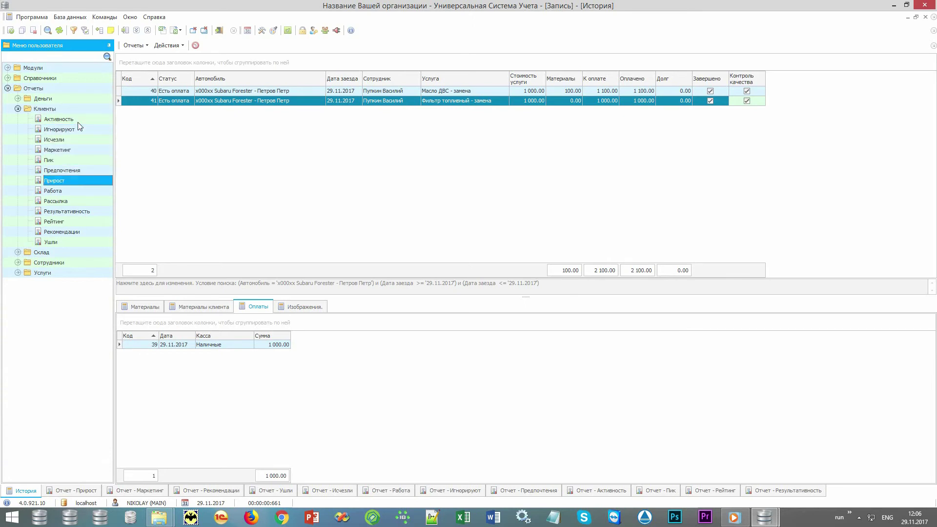
key(Down)
key(Down)
key(Down)
key(Down)
key(Up)
key(Up)
key(Up)
key(Up)
key(Up)
key(Up)
key(Up)
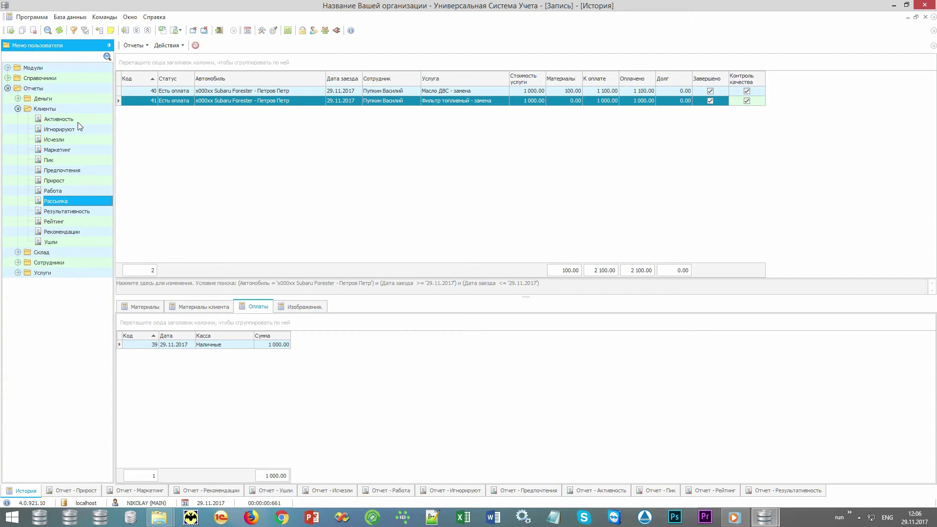
key(Up)
key(Up)
key(Up)
key(Up)
key(Up)
key(Up)
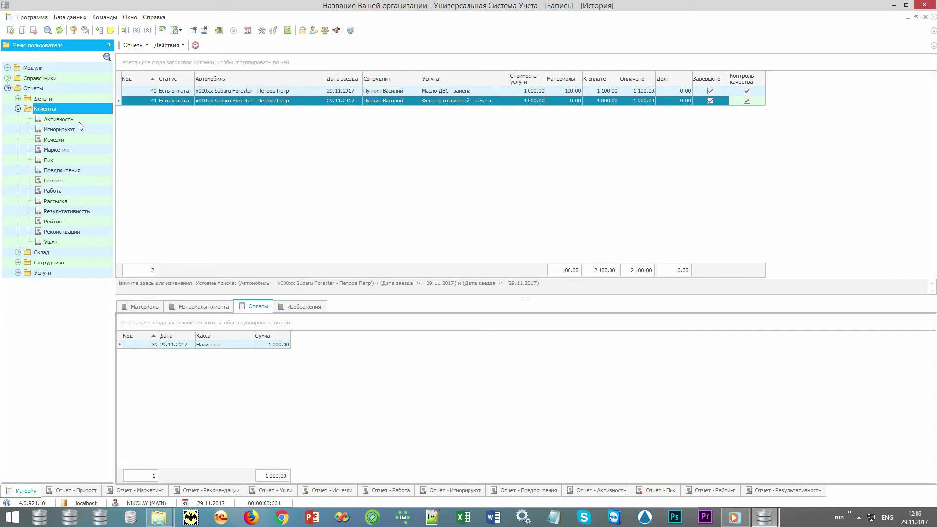
Step: Examine the Прирост, Маркетинг, Рекомендации and Ушли client reports one after another
click(79, 491)
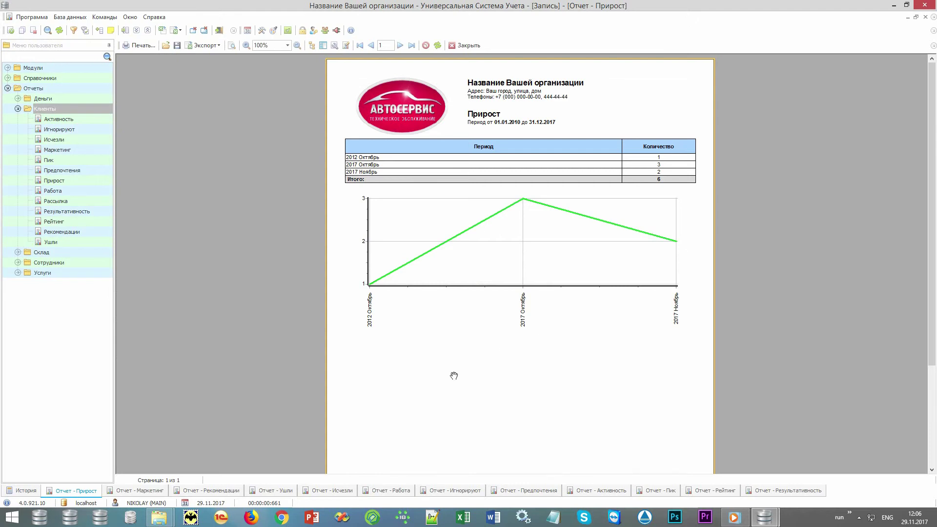
click(147, 492)
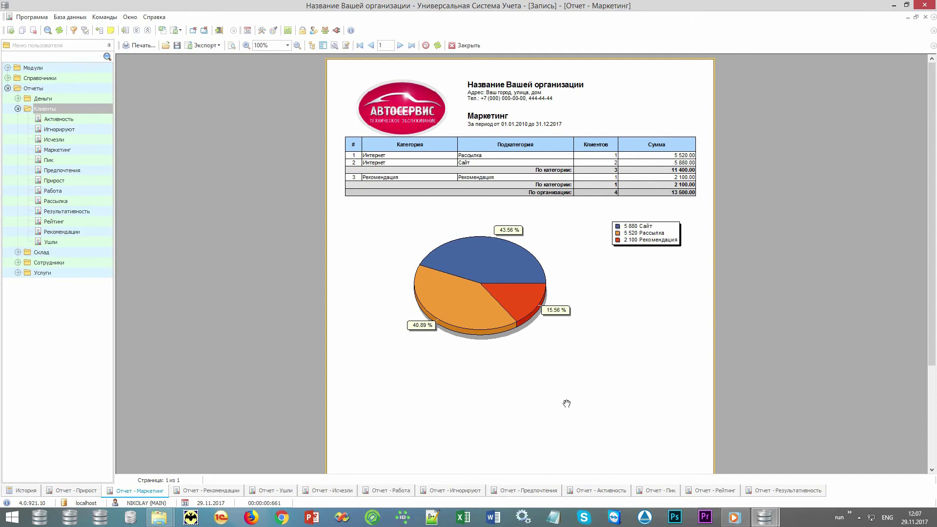
click(204, 492)
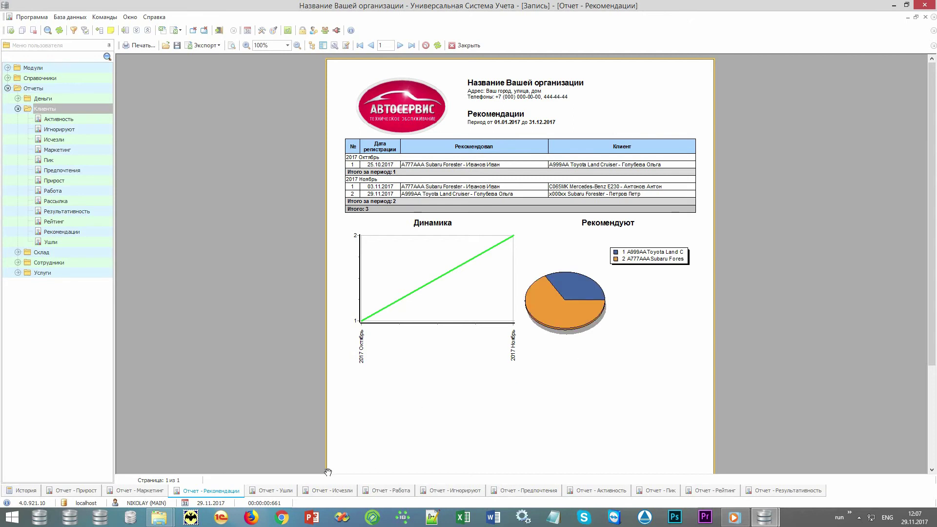
click(274, 494)
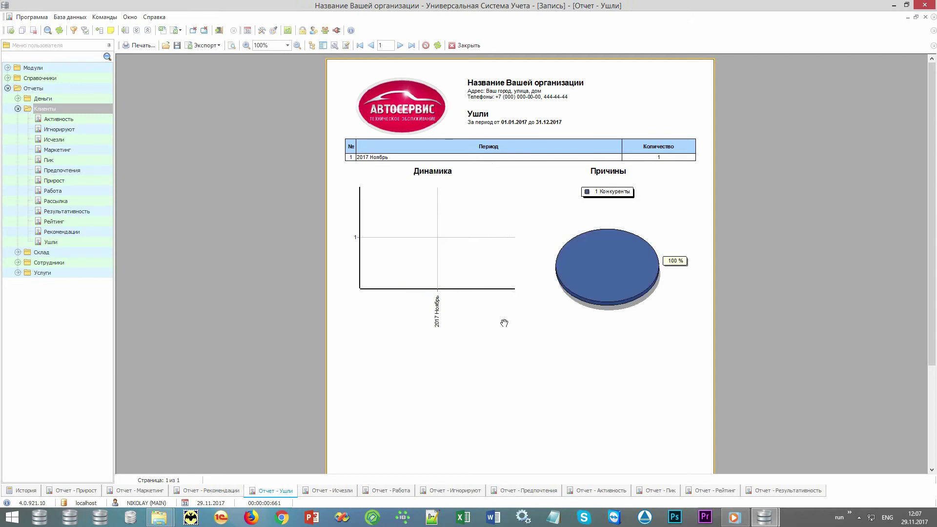
Step: Examine the Исчезли, Работа, Игнорируют and Предпочтения client reports one after another
click(328, 491)
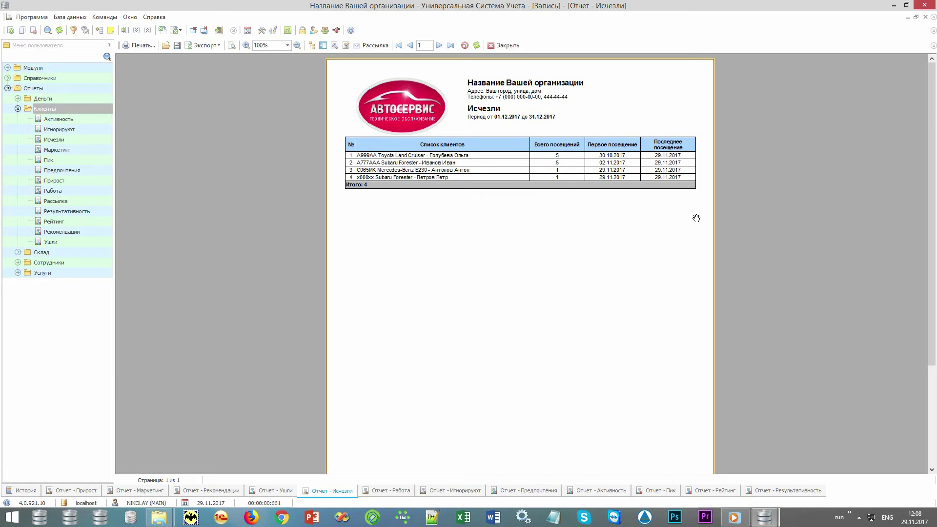
click(389, 491)
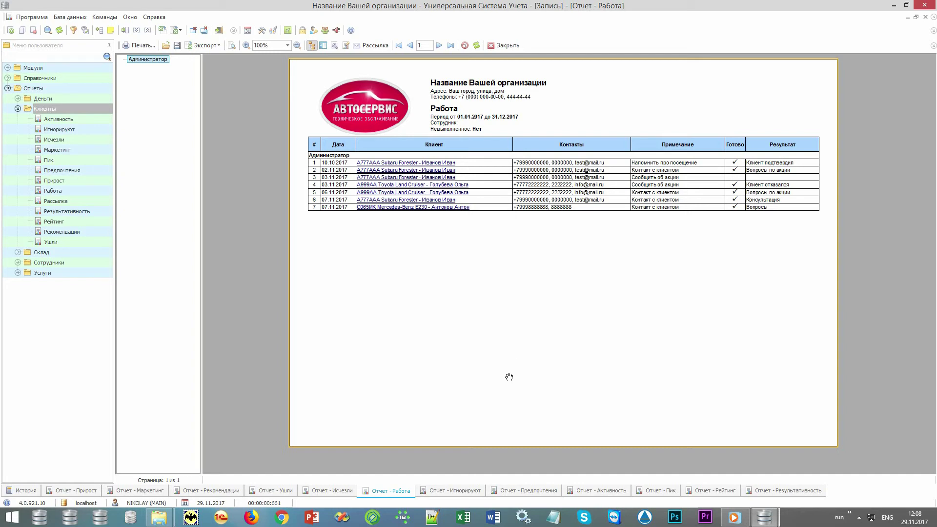
click(454, 492)
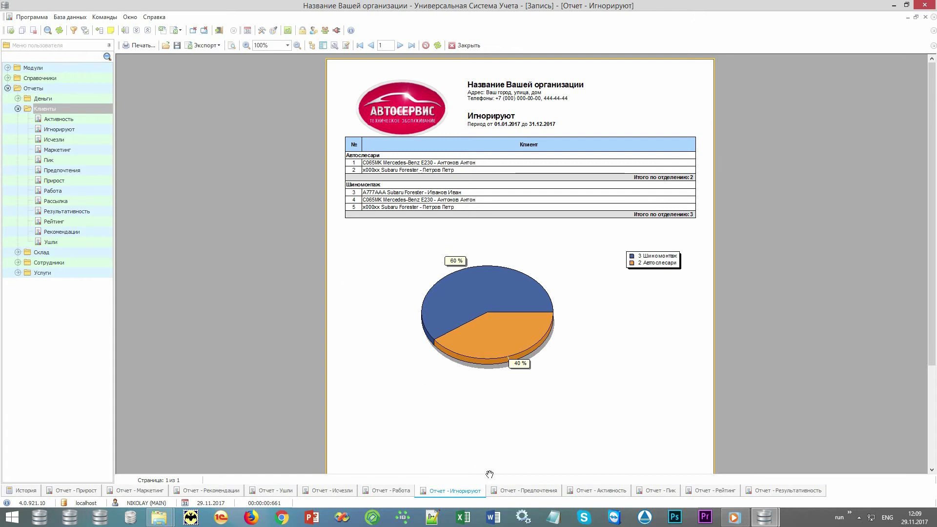
click(508, 492)
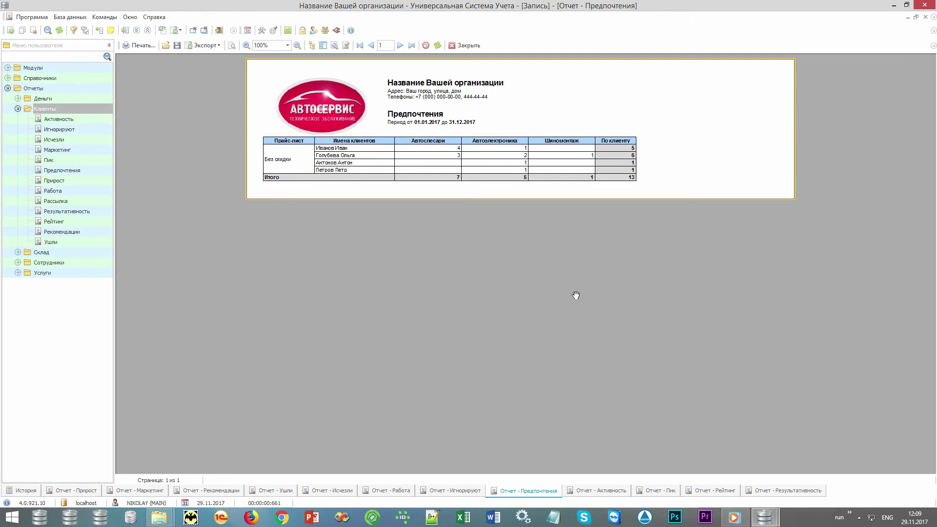
Step: Examine the Активность, Пик, Рейтинг and Результативность client reports one after another
click(602, 493)
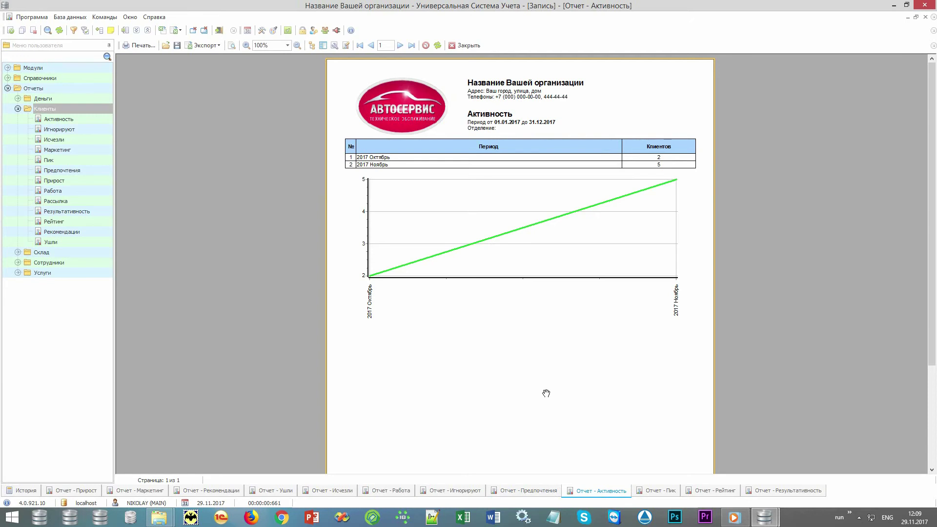
click(655, 494)
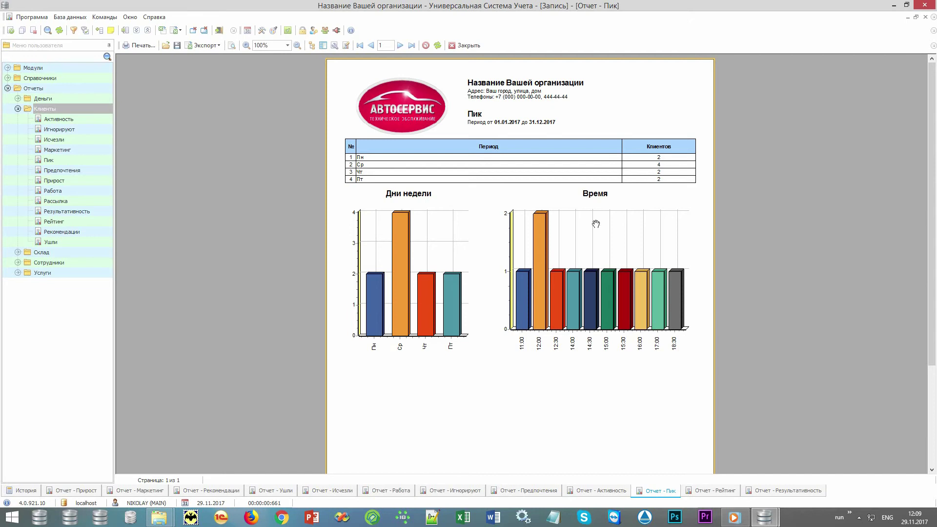
click(704, 489)
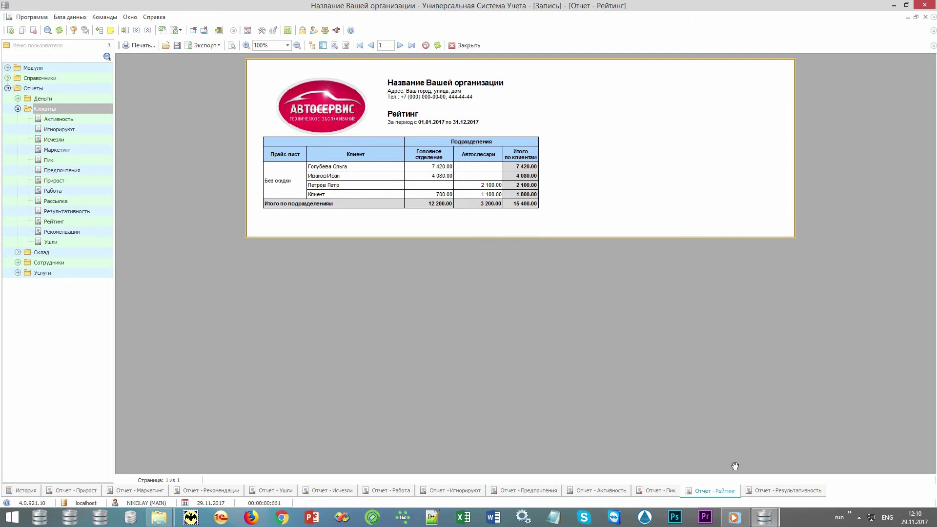
click(775, 495)
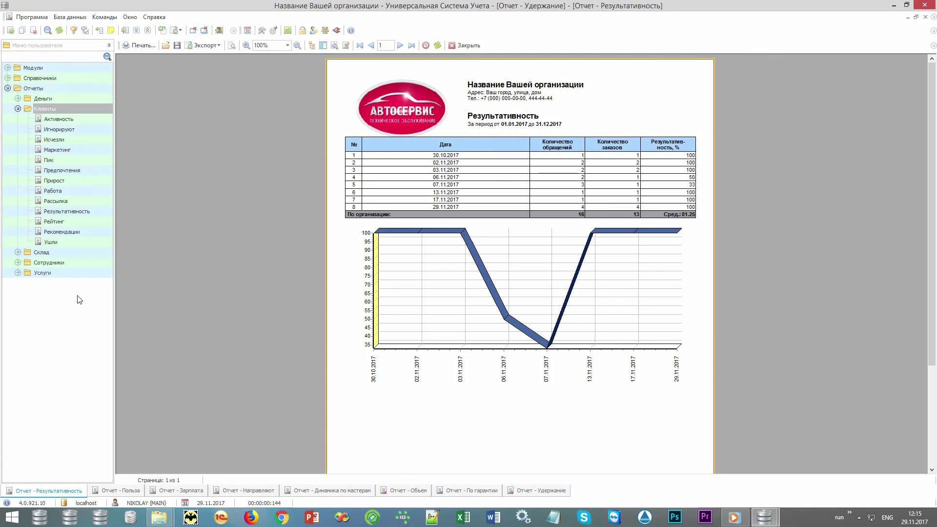
Step: Expand the Сотрудники report group in place of Клиенты and examine the Польза, Зарплата and Направляют reports
click(83, 264)
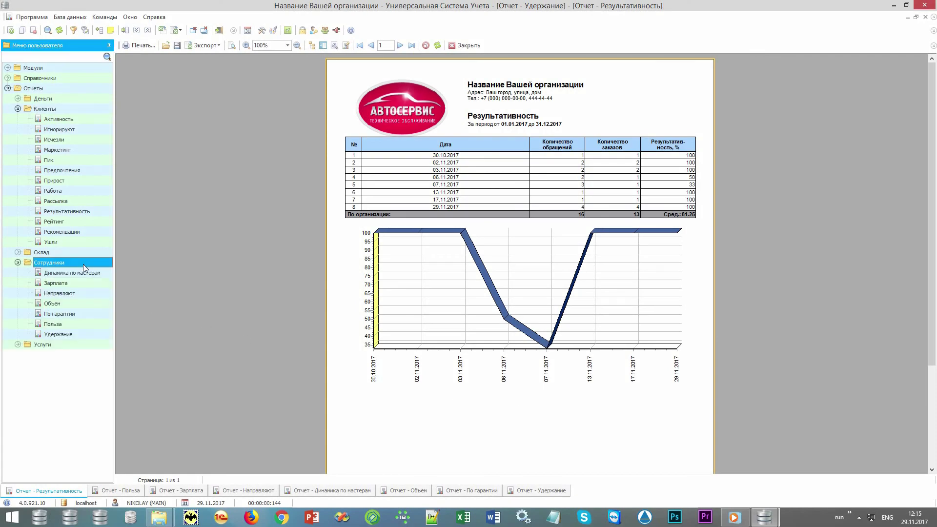
click(17, 109)
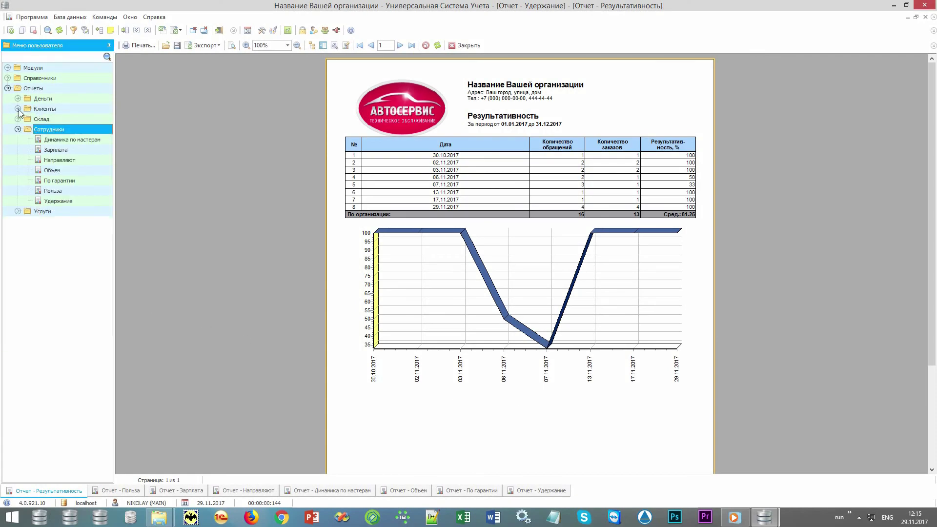
click(74, 190)
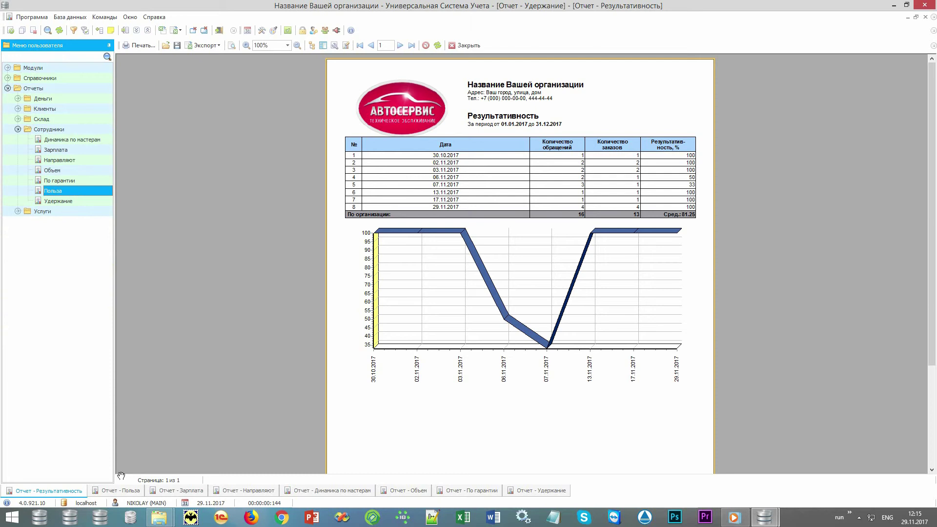
click(108, 492)
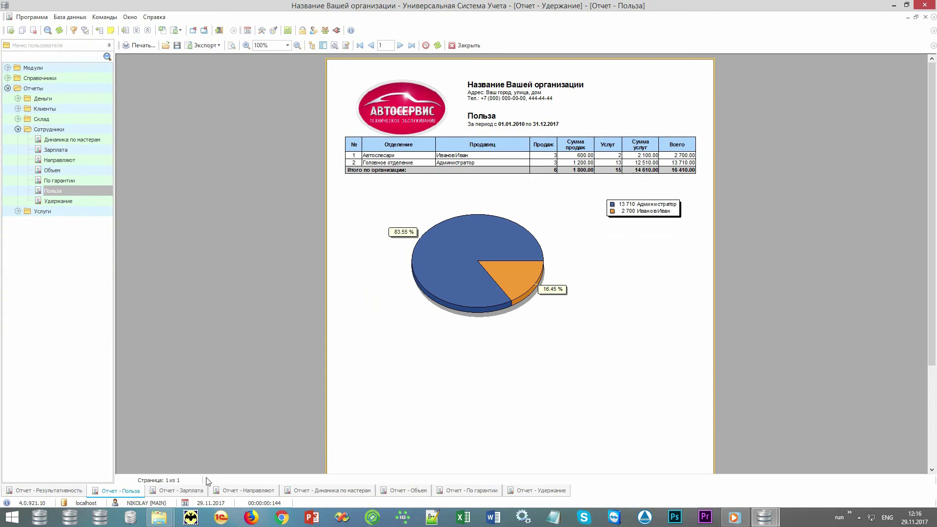
click(174, 492)
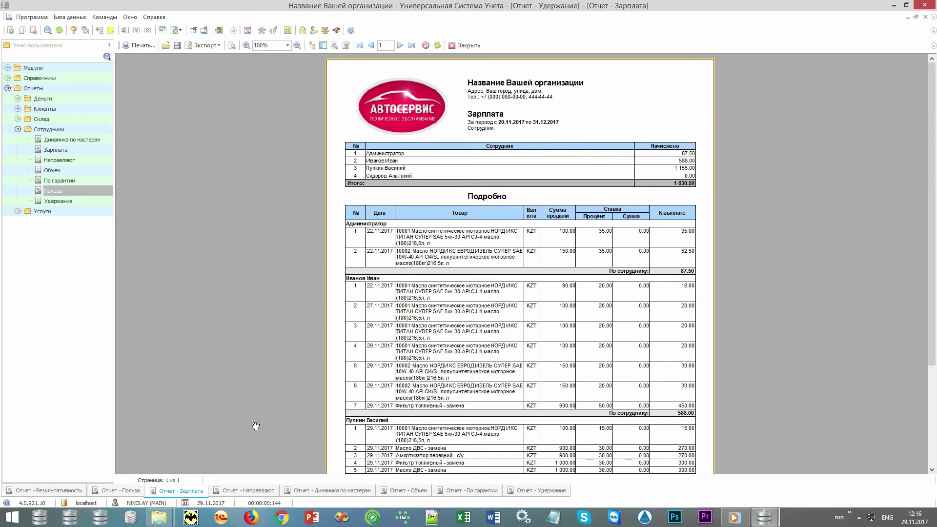
click(228, 491)
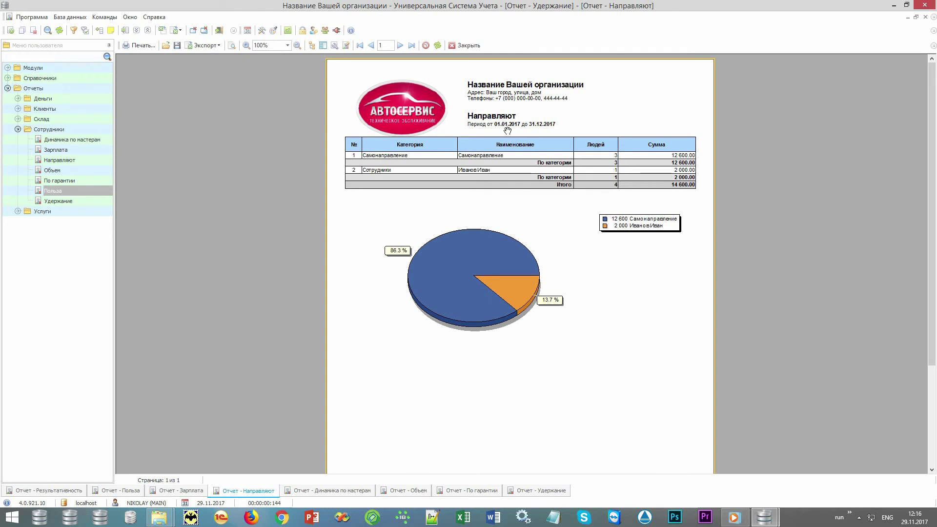
Step: Examine the Динамика по мастерам, Объем, По гарантии and Удержание staff reports, dismissing the antivirus notification
click(327, 493)
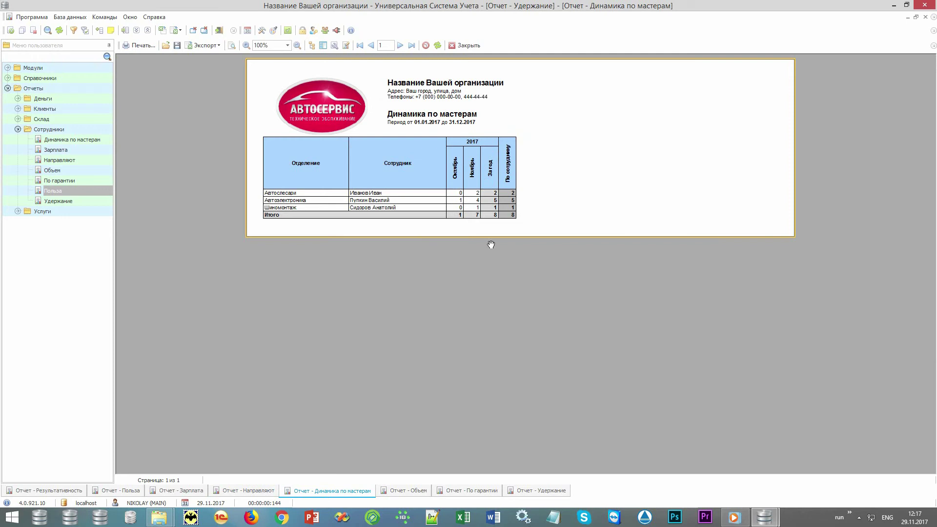
click(399, 491)
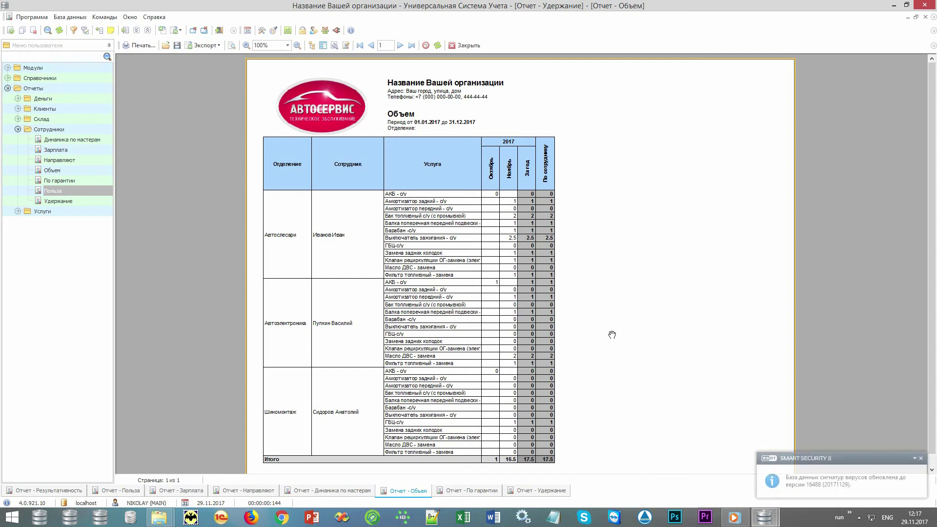
click(921, 458)
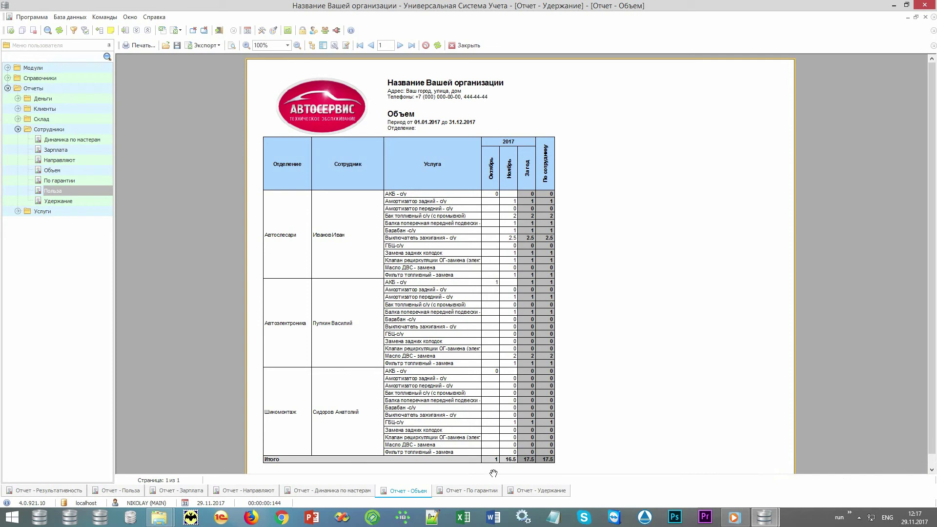
click(472, 491)
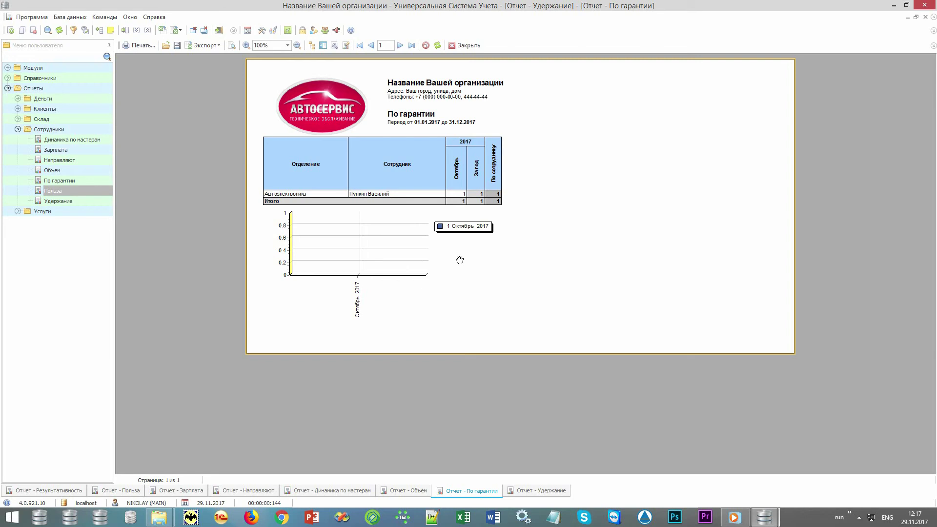
click(531, 494)
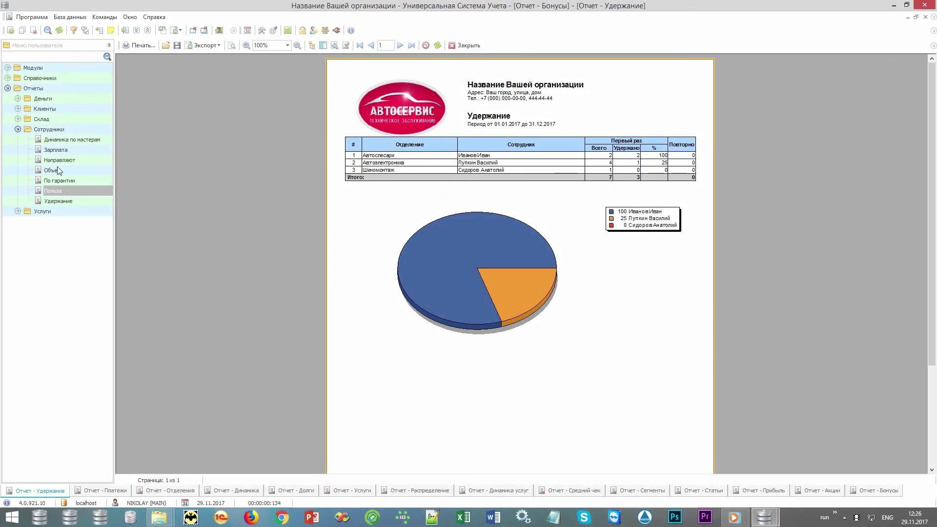
Step: Collapse the Сотрудники report group and expand the Деньги group to view its list of financial reports
click(18, 130)
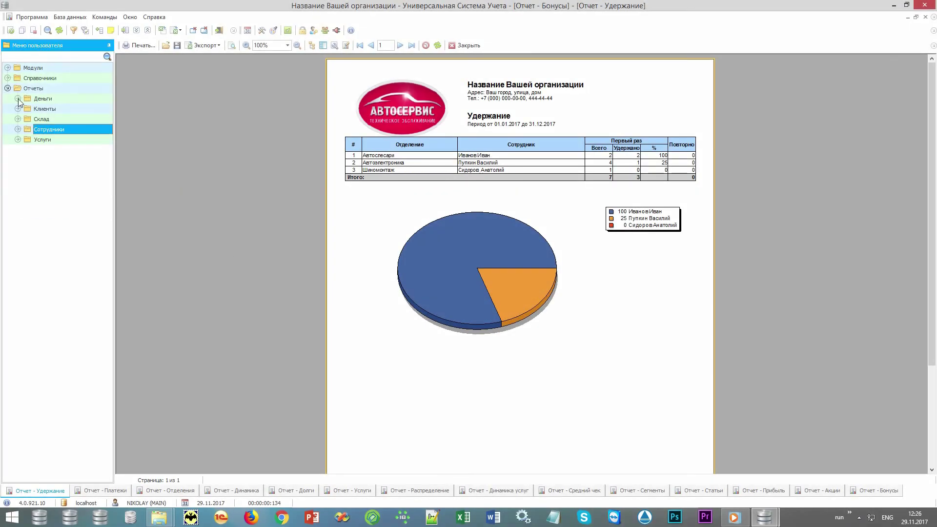
click(17, 99)
click(58, 99)
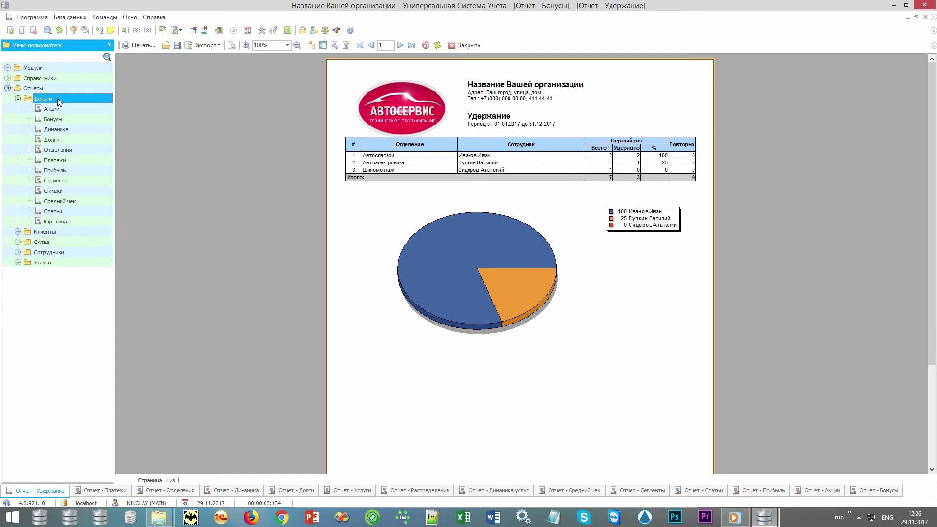